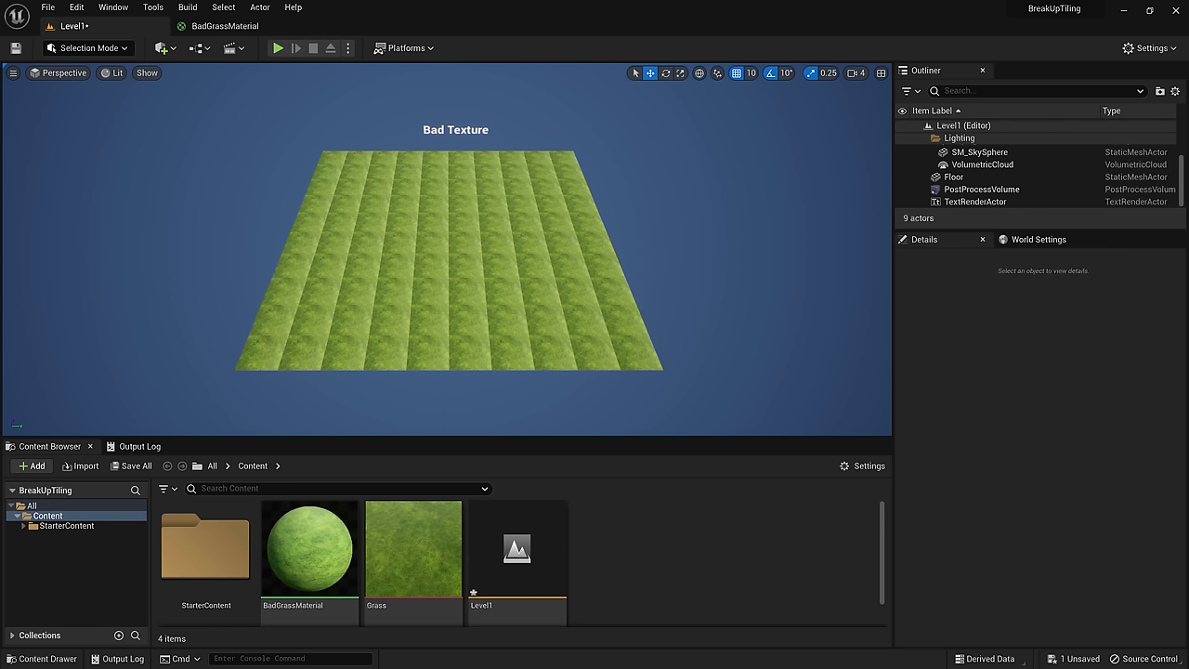
- Open the BadGrassMaterial graph and examine how its grass texture and roughness value feed the material
click(1049, 396)
click(225, 25)
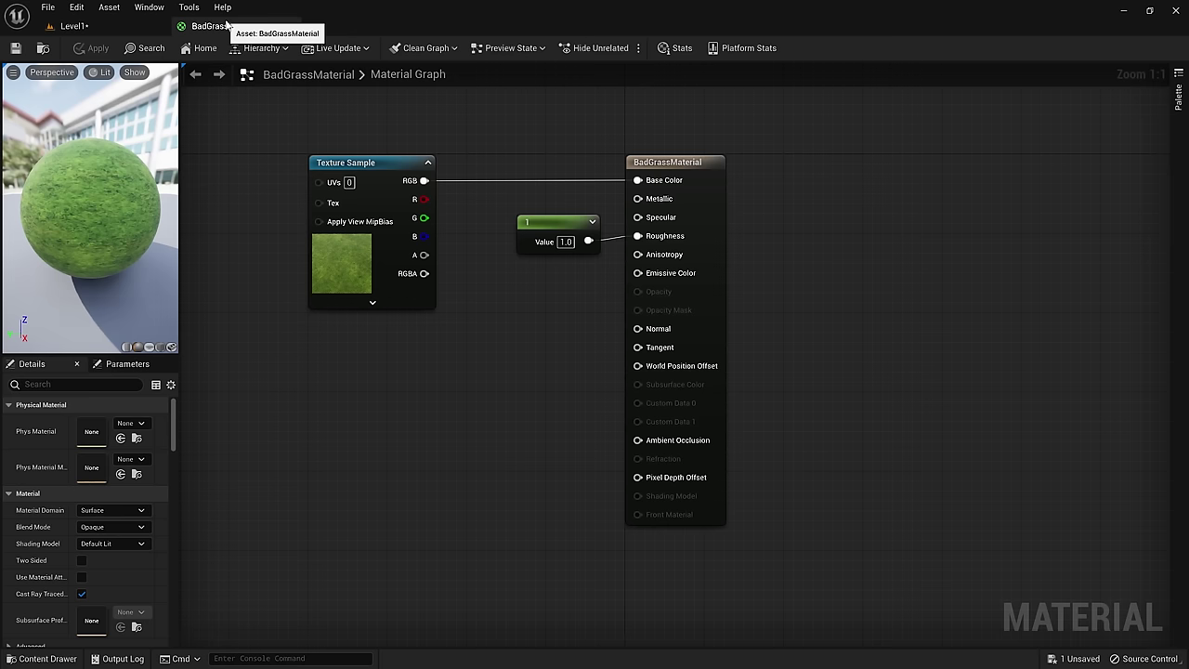
scroll(439, 333, up, 2)
right_drag(438, 332, 576, 340)
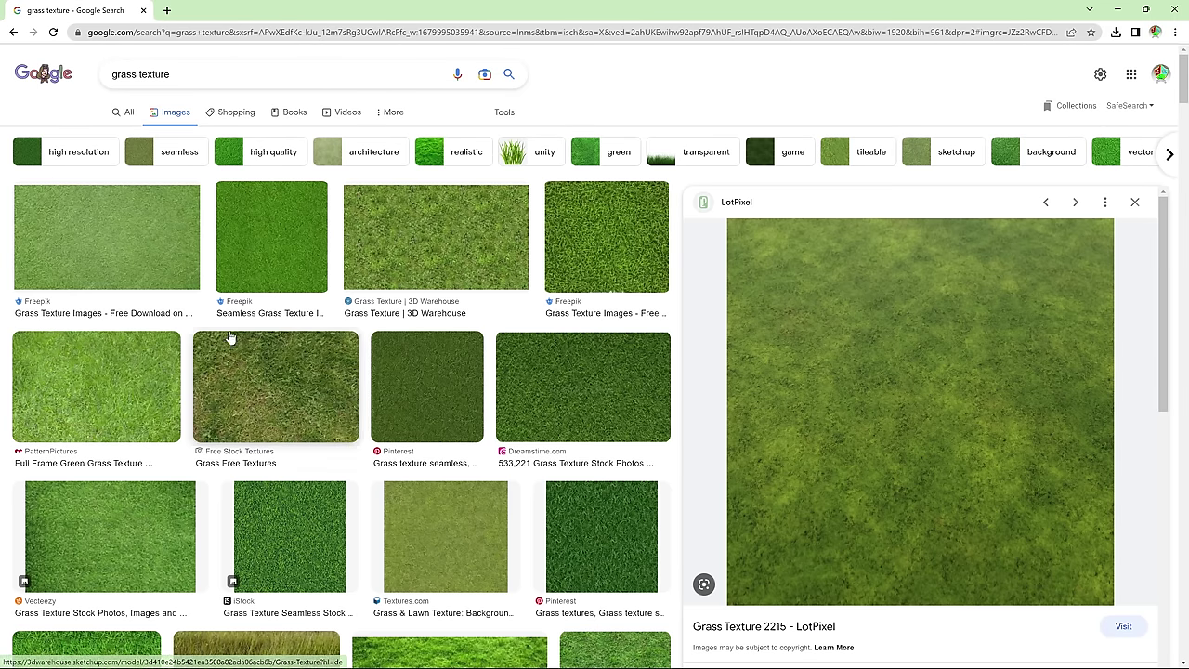
- In the web browser, search for megascans and open the Quixel Megascans site
click(180, 35)
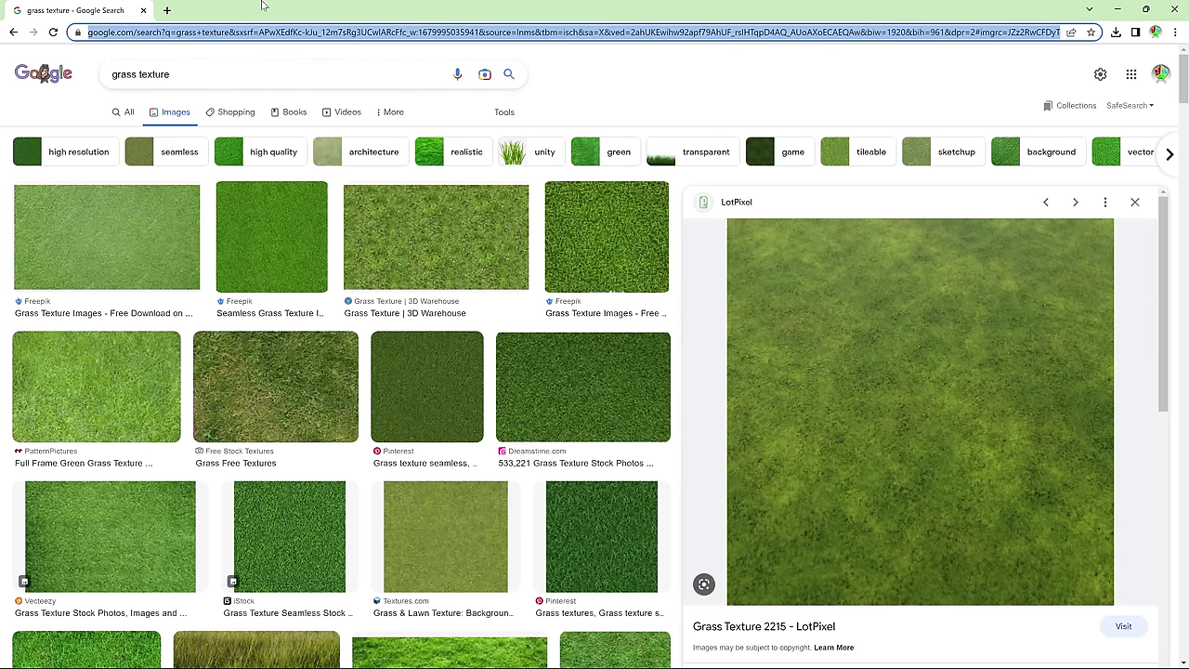
text(megascans)
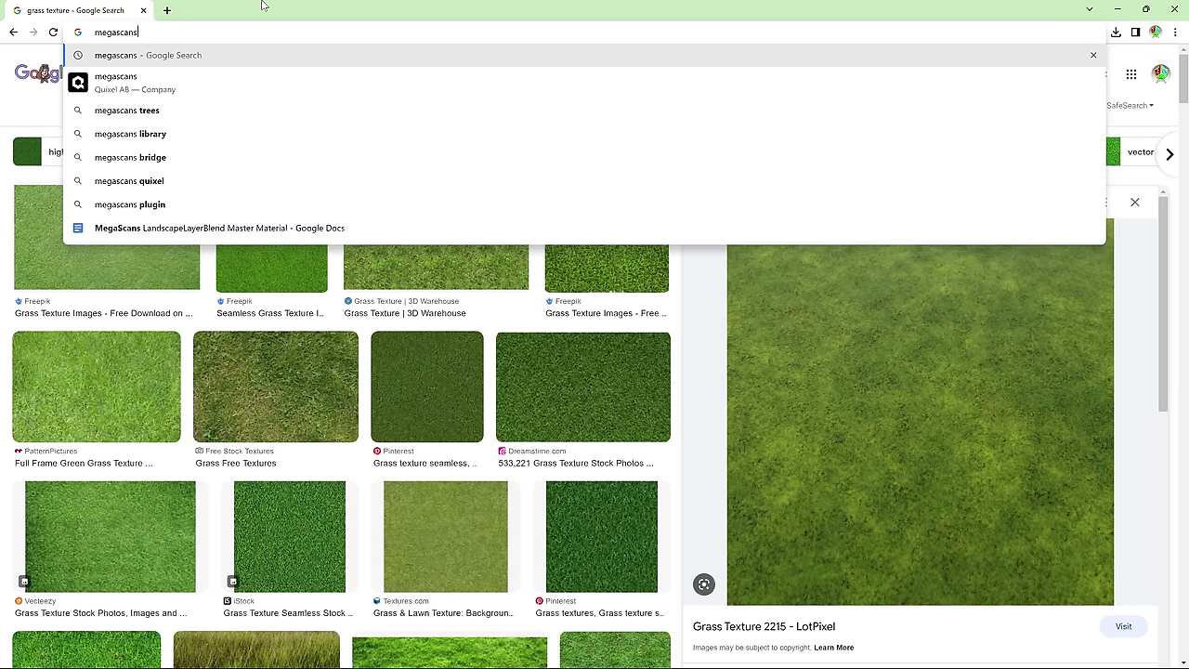
key(Return)
click(188, 185)
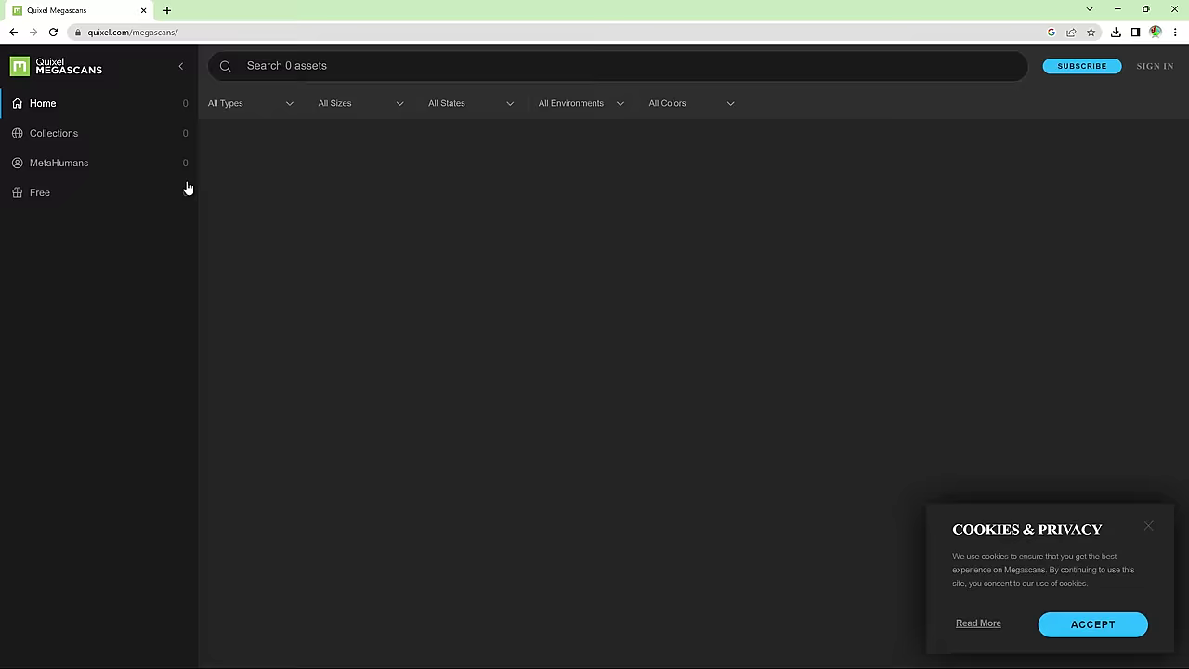
- Search the Megascans Surfaces category for wild grass
click(188, 186)
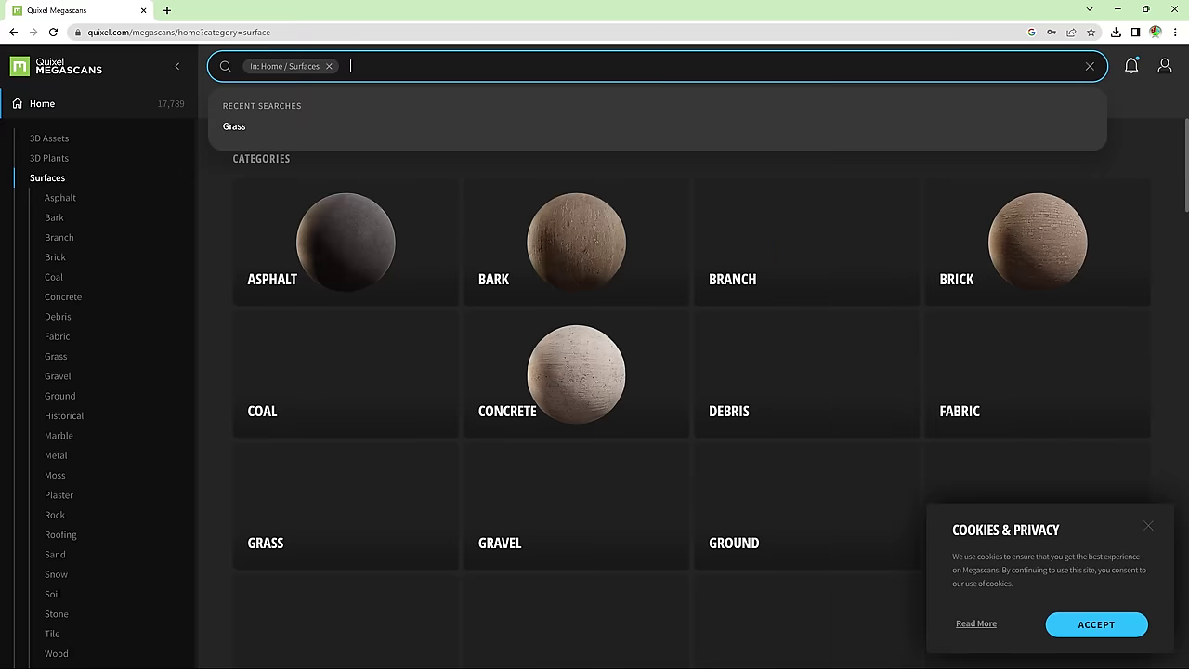
text(wil)
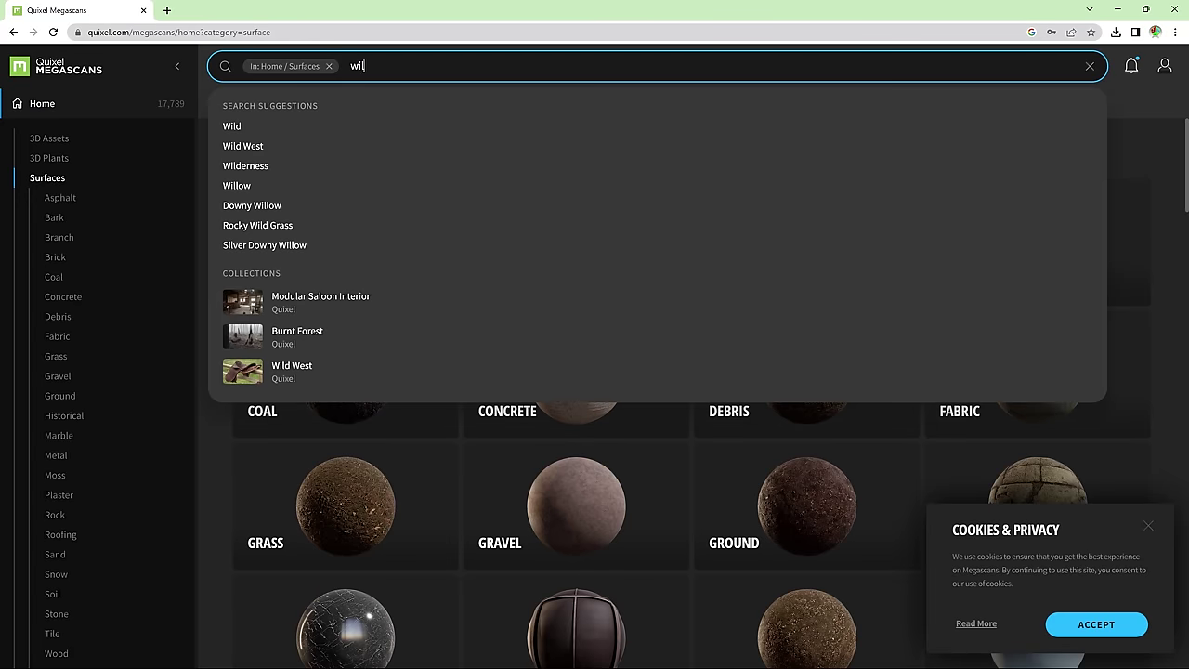
text(d grass)
key(Return)
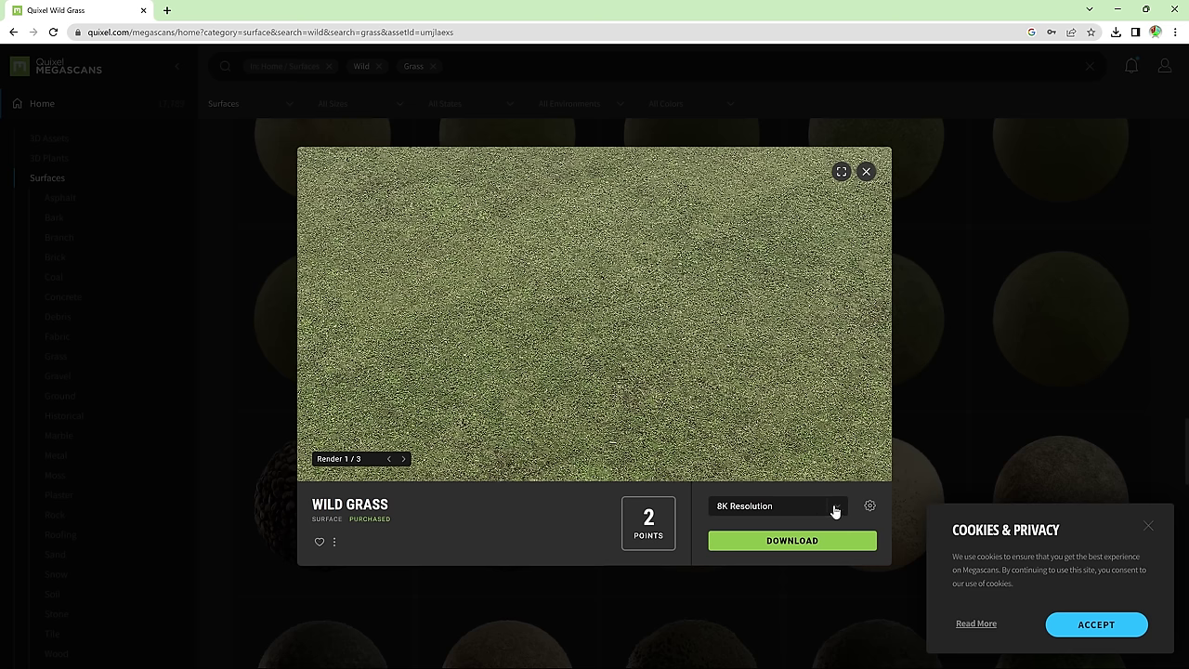
- Download the Wild Grass surface at 4K resolution
click(834, 509)
click(764, 450)
click(745, 537)
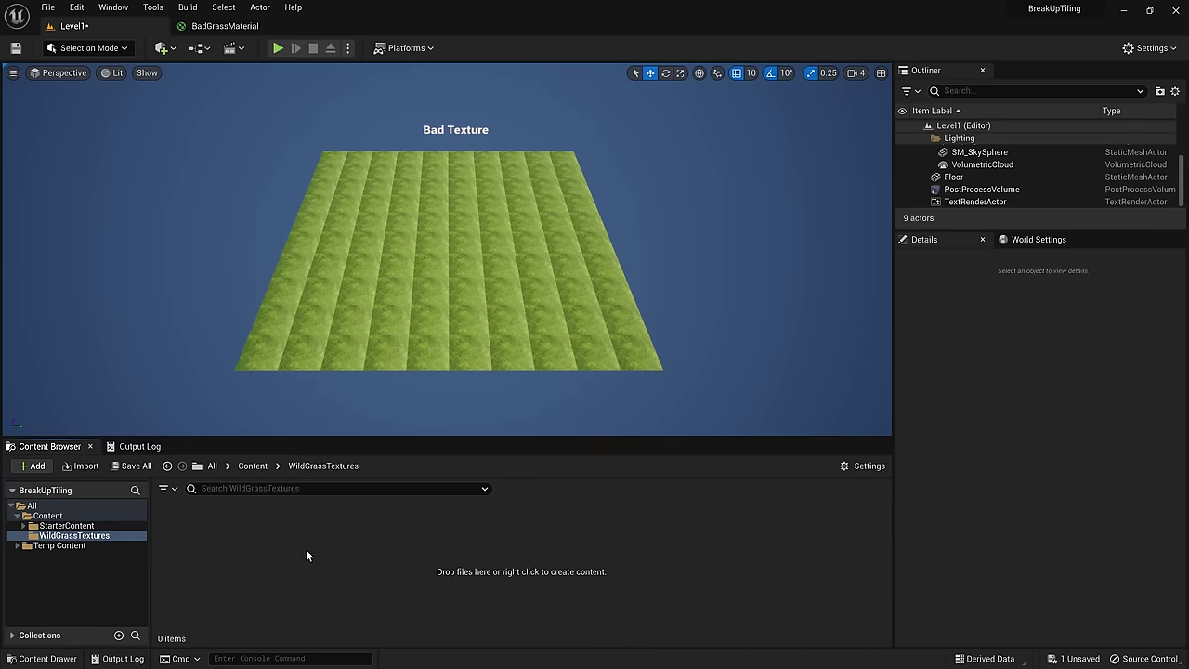
- In Unreal Editor, import the umjlaexs_4K_Albedo and umjlaexs_4K_Normal textures from Desktop > WildGrass into the WildGrassTextures folder
right_click(305, 551)
click(391, 115)
scroll(82, 128, up, 3)
click(75, 133)
double_click(340, 110)
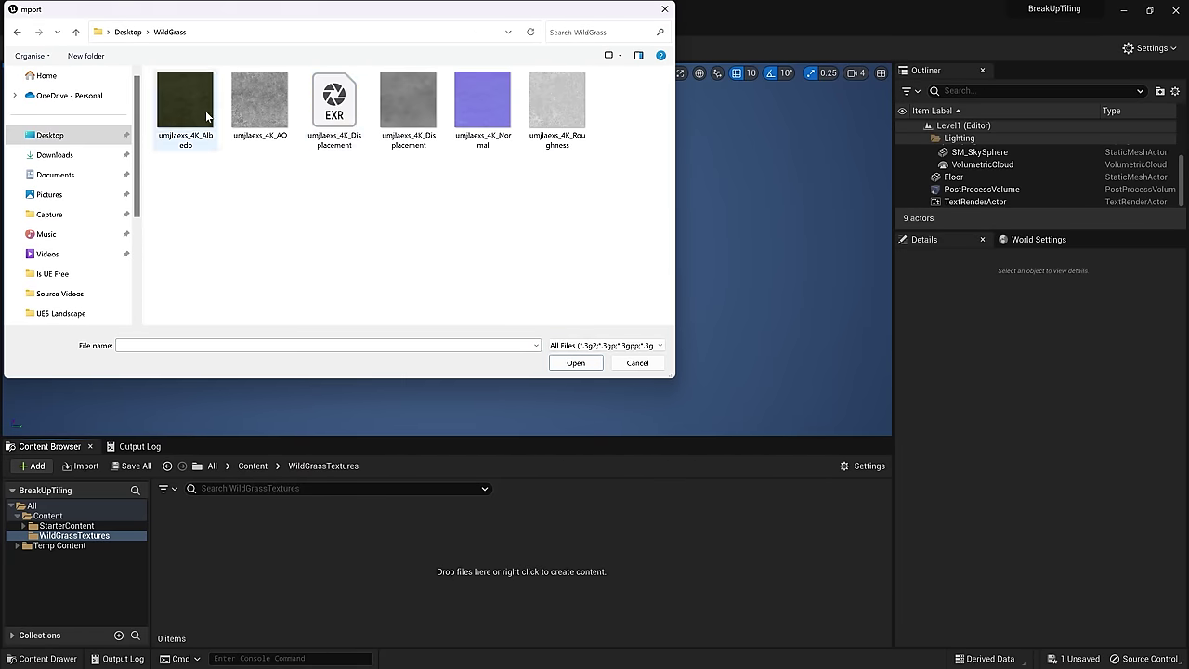
click(208, 115)
ctrl+click(483, 110)
click(576, 363)
- Create a material named M_WildGrass in the WildGrassTextures folder
right_click(389, 561)
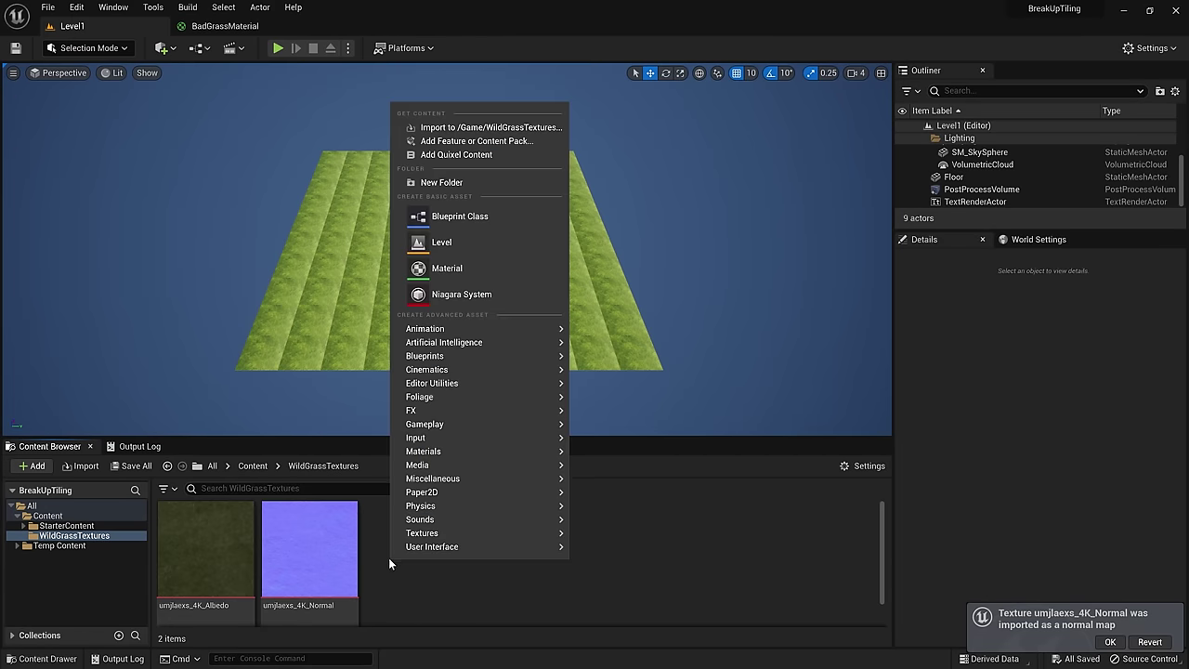
click(447, 268)
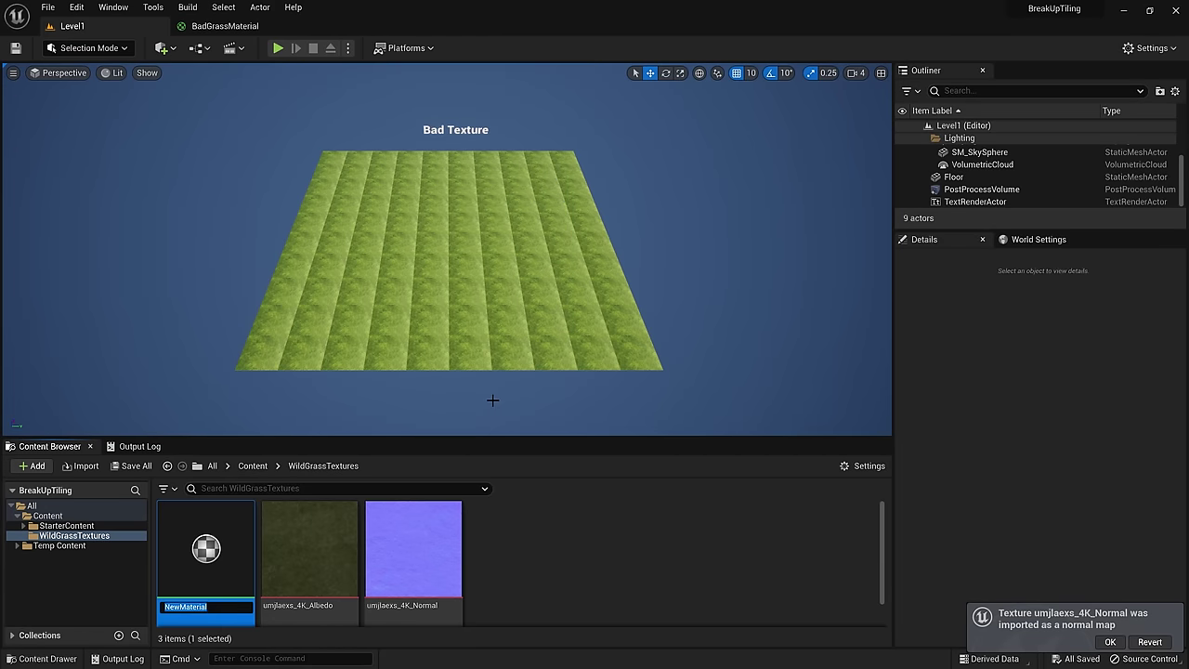
text(M_WildGrass)
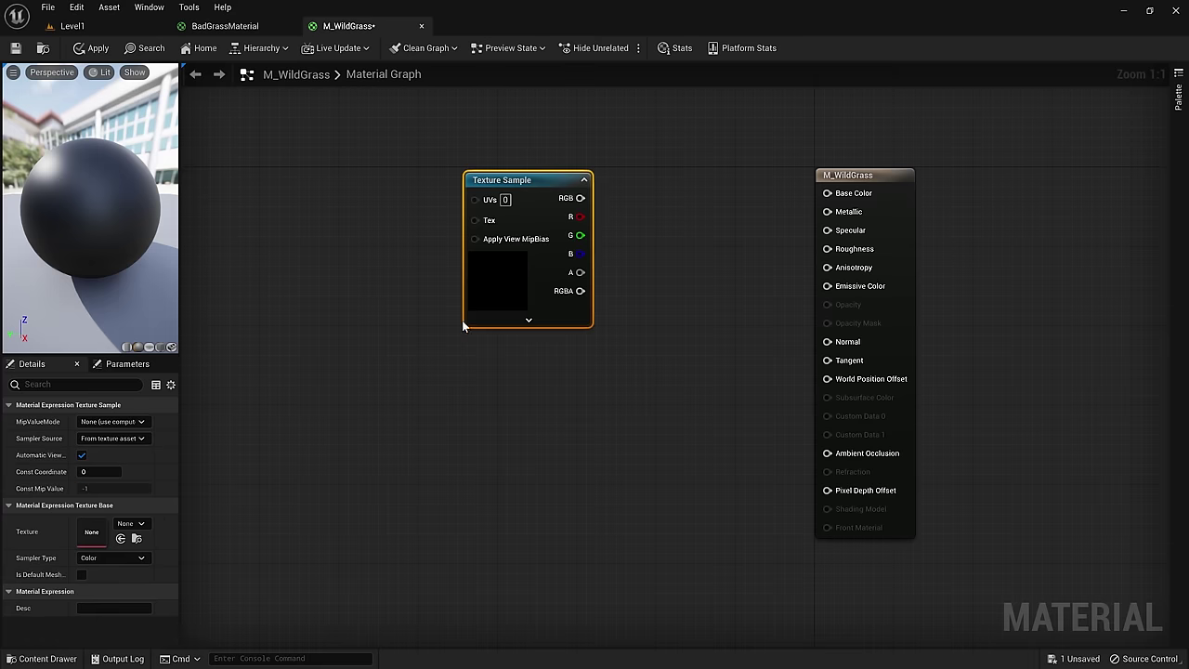
- Assign the wild grass albedo and normal textures to the two texture samples and connect them to Base Color and Normal
click(130, 523)
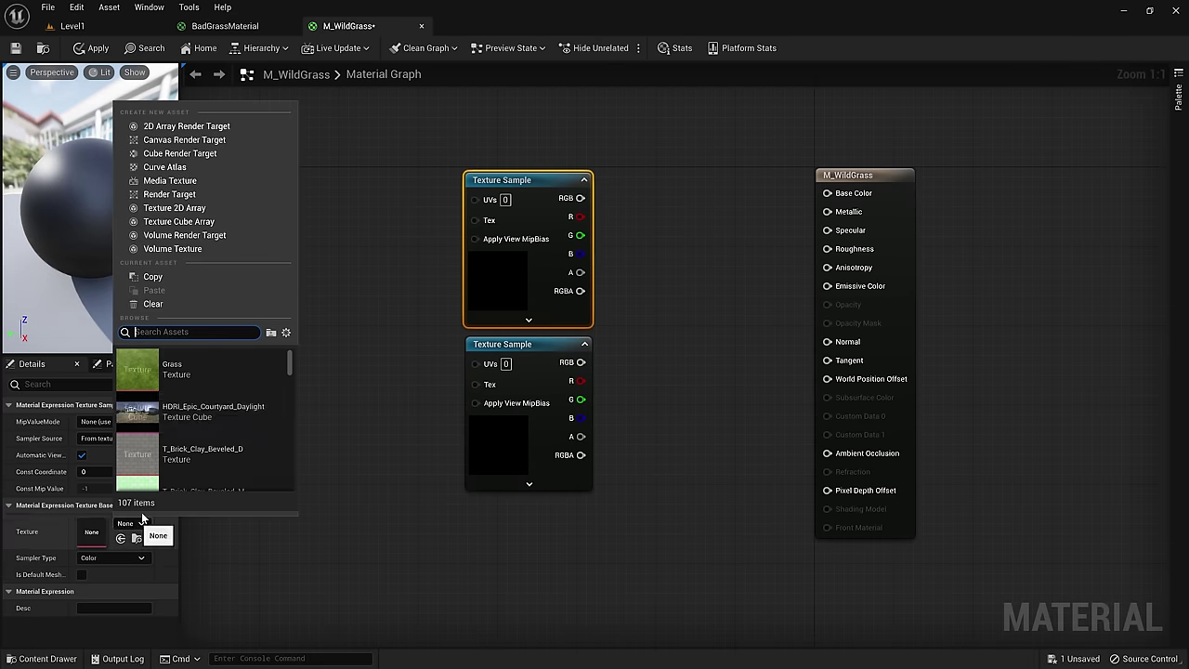
text(wild)
click(189, 371)
click(520, 344)
click(130, 523)
click(197, 409)
drag(580, 362, 827, 342)
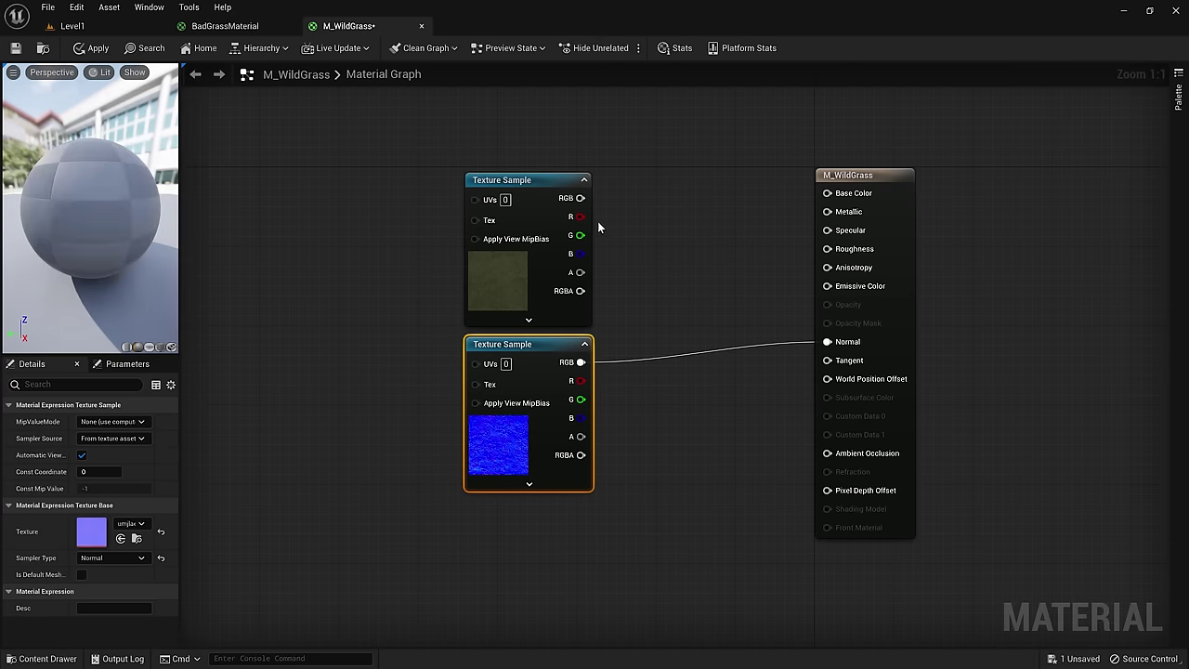
drag(580, 198, 827, 193)
- Add a Constant node with value 1 and connect it to the material's Roughness
right_click(679, 244)
text(const)
key(Return)
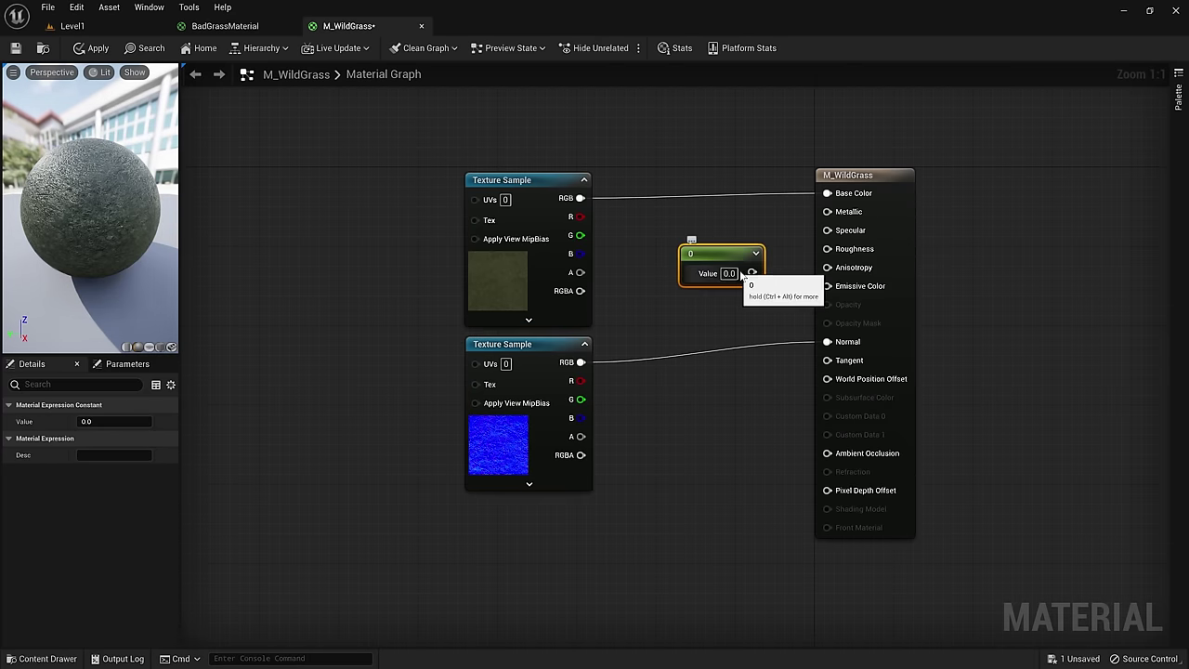
drag(752, 273, 827, 248)
click(729, 274)
text(1)
key(Return)
click(697, 425)
right_drag(696, 425, 655, 408)
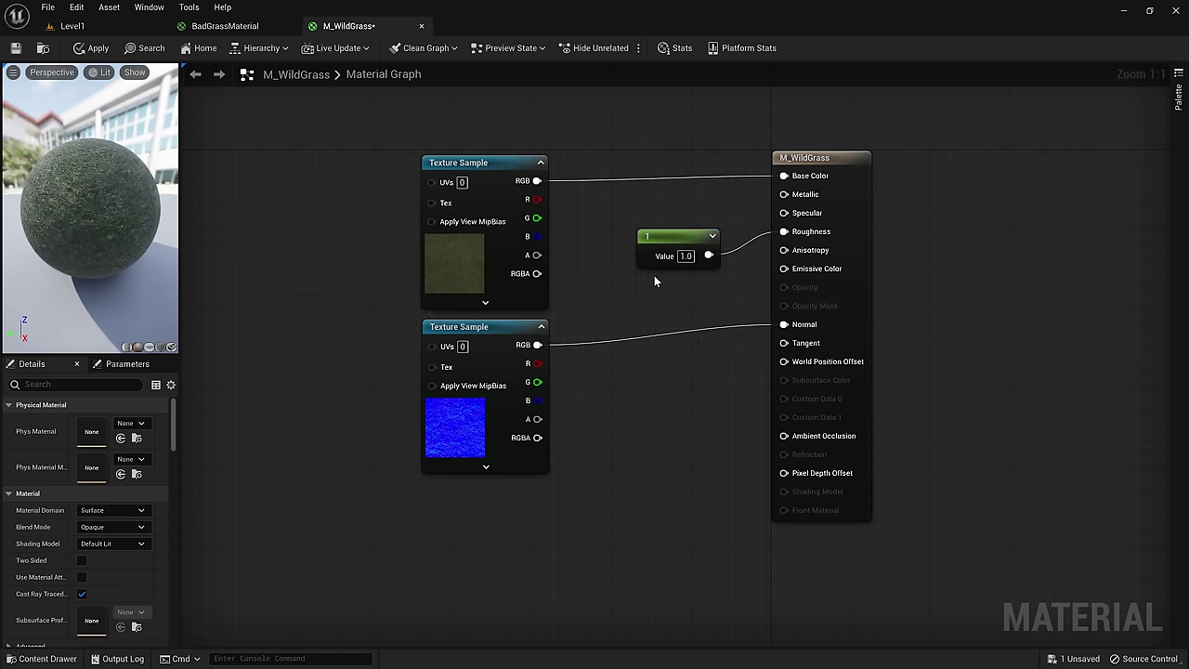
- Save M_WildGrass and apply it to the Floor2 plane under the Seamless Texture label
click(15, 49)
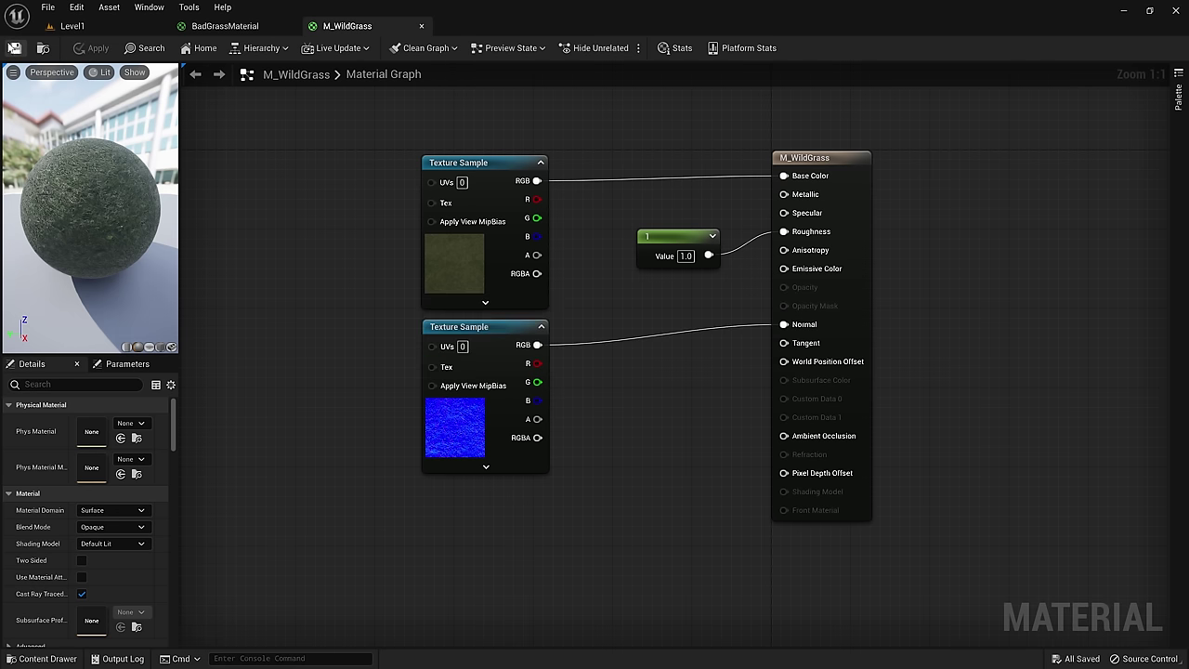
click(93, 28)
drag(207, 548, 1040, 576)
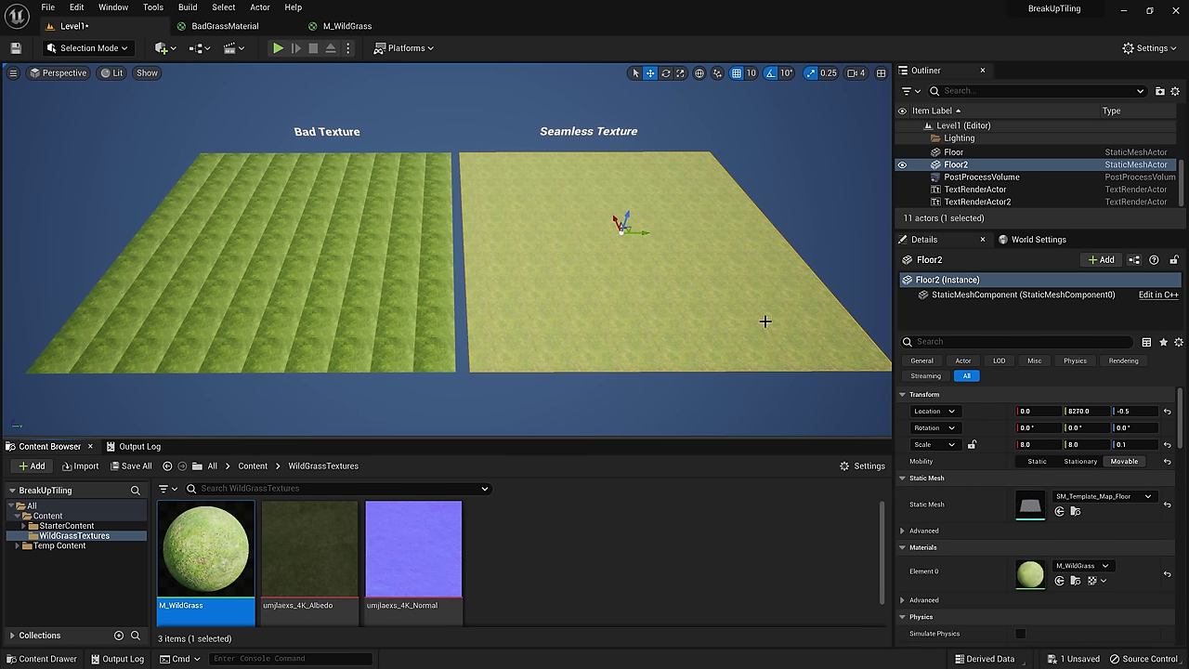
key(Escape)
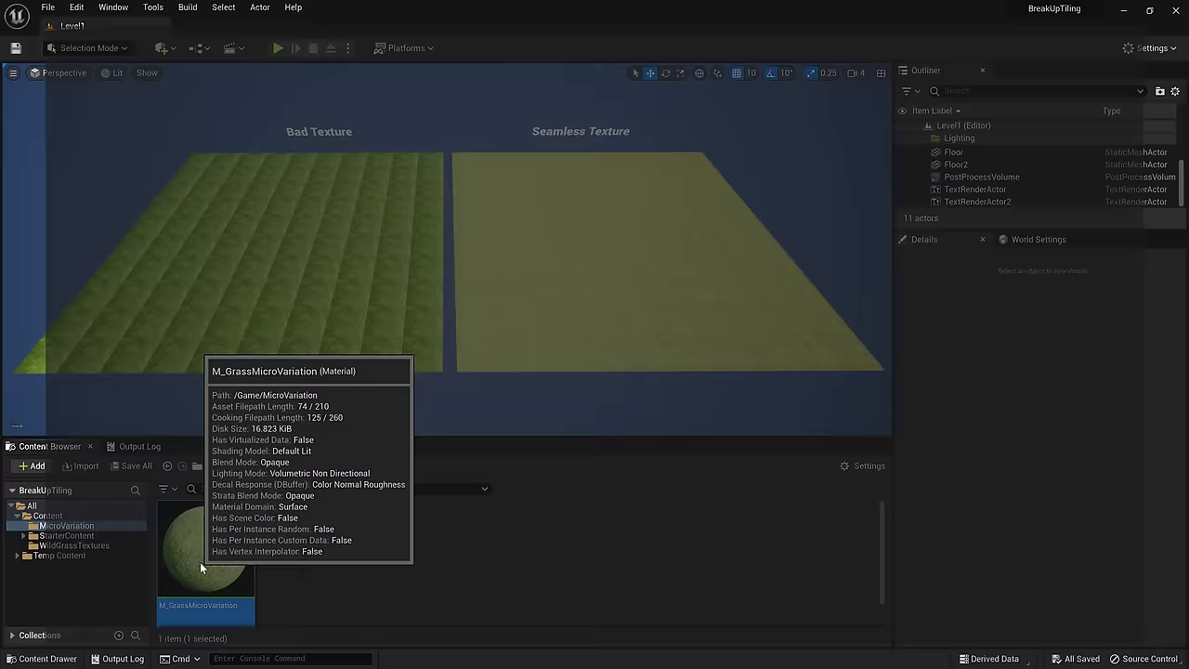
- Open M_GrassMicroVariation and spread its nodes out, placing the normal sample near the output and the colour sample farther away
double_click(205, 548)
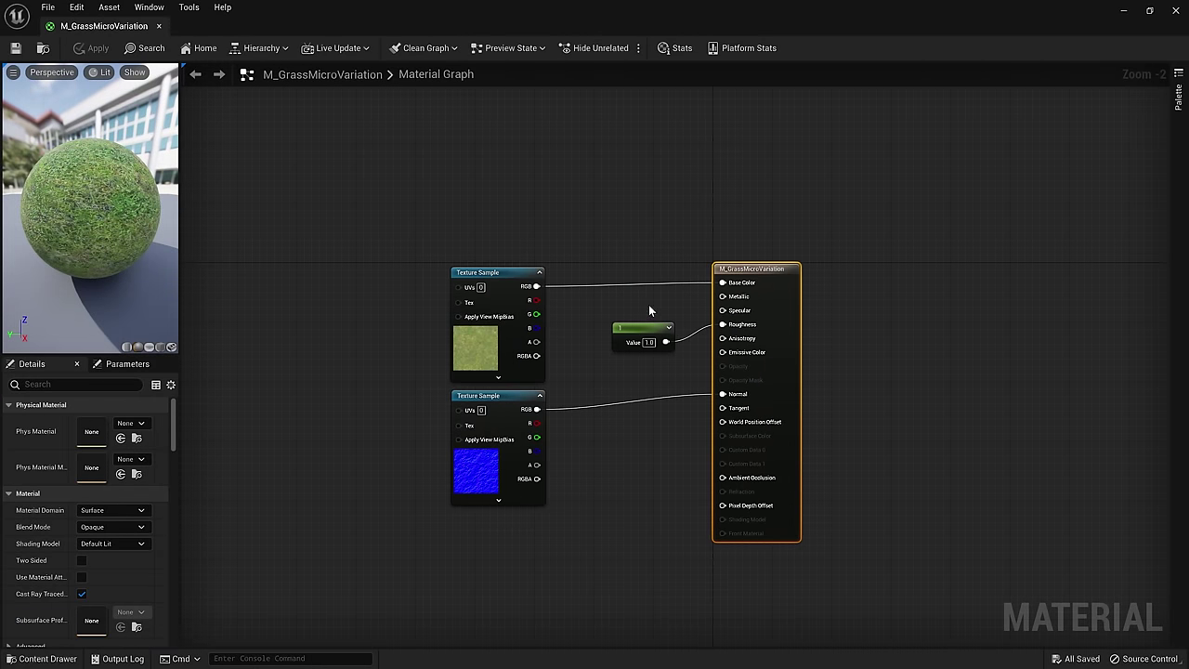
click(659, 316)
drag(662, 319, 661, 310)
drag(510, 397, 653, 384)
right_drag(400, 431, 607, 456)
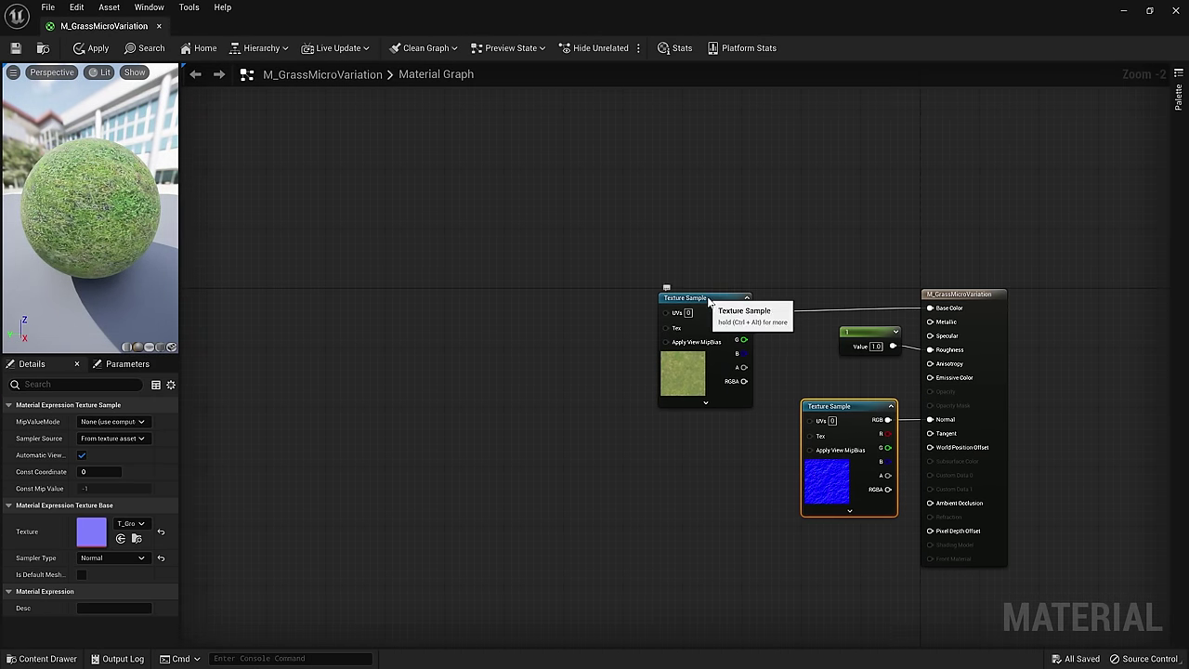
drag(701, 299, 510, 295)
right_drag(359, 310, 576, 334)
- Add a TextureCoordinate node ahead of the grass colour texture sample
click(446, 327)
right_click(446, 327)
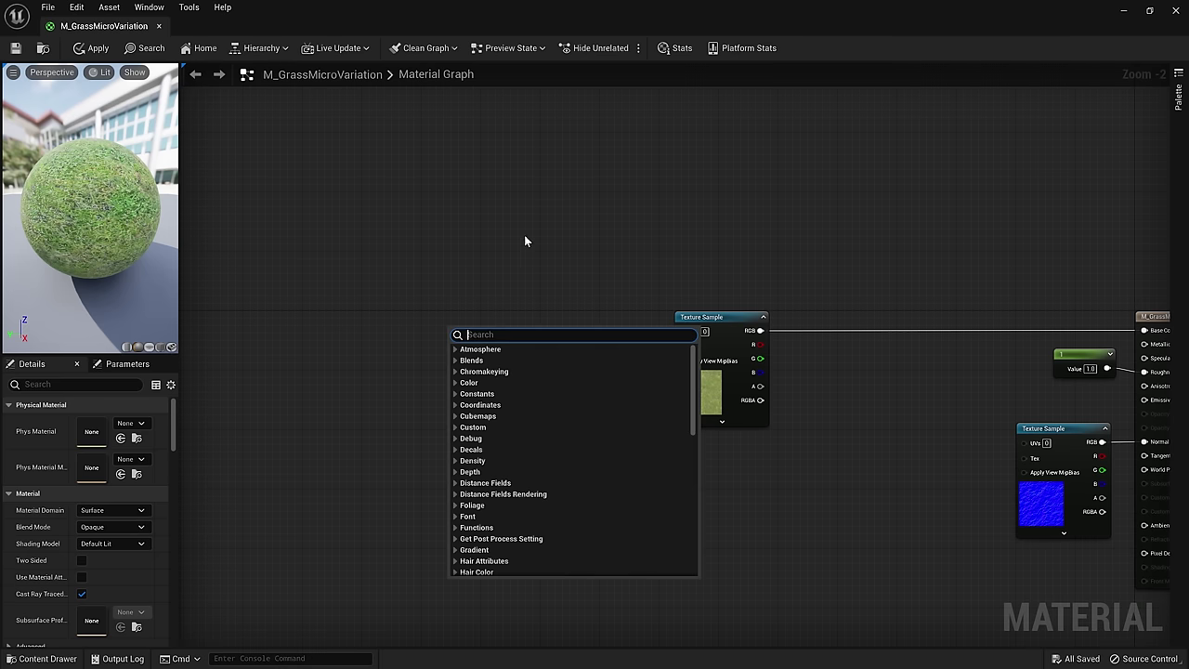
text(texturecoo)
click(496, 384)
- Add a scalar parameter named MicroTiling below the texture coordinate node
right_click(460, 388)
text(scalar)
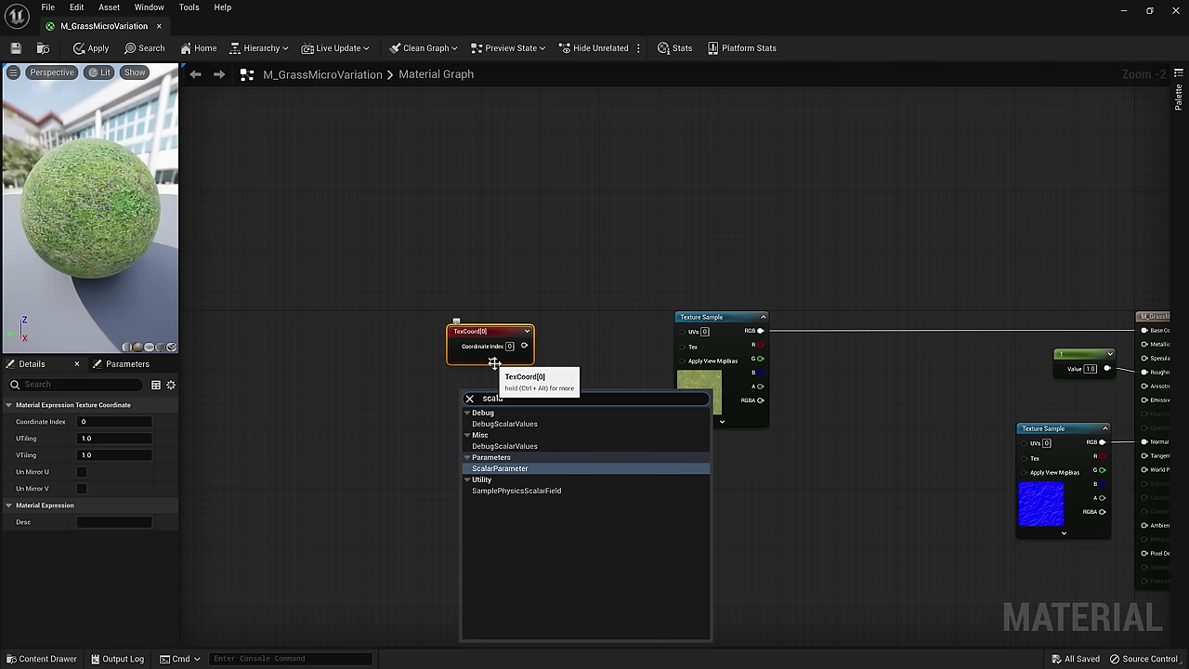
click(518, 467)
text(MicroTiling)
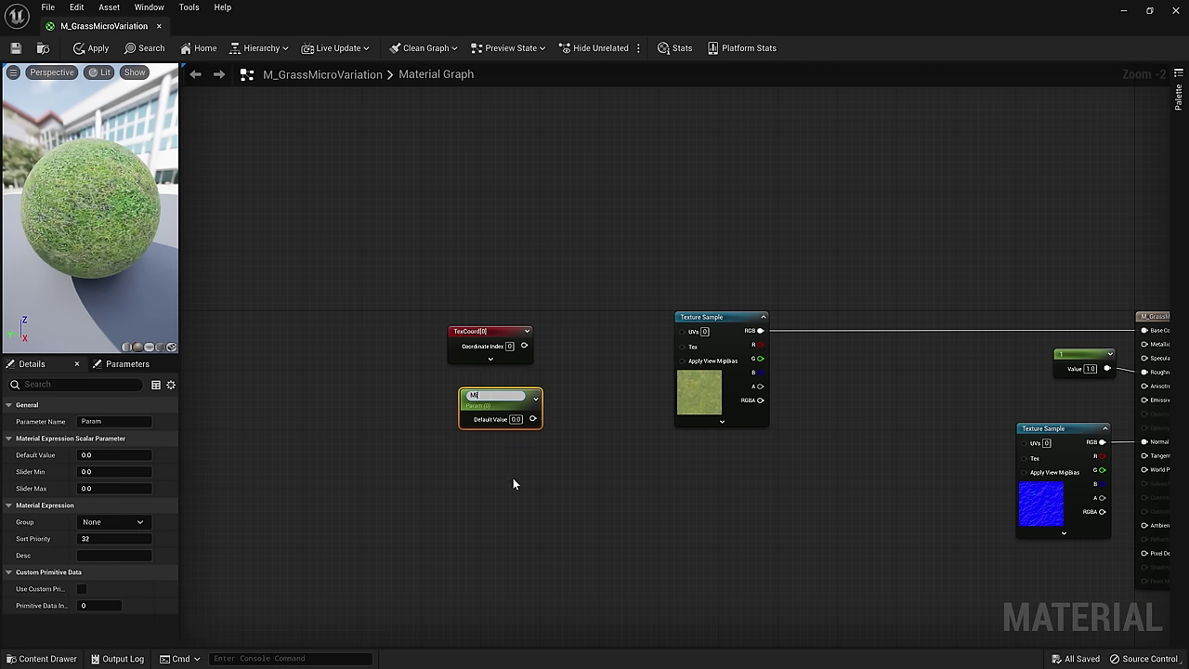
key(Return)
- Add a Multiply node that combines the texture coordinate with MicroTiling
drag(524, 346, 600, 354)
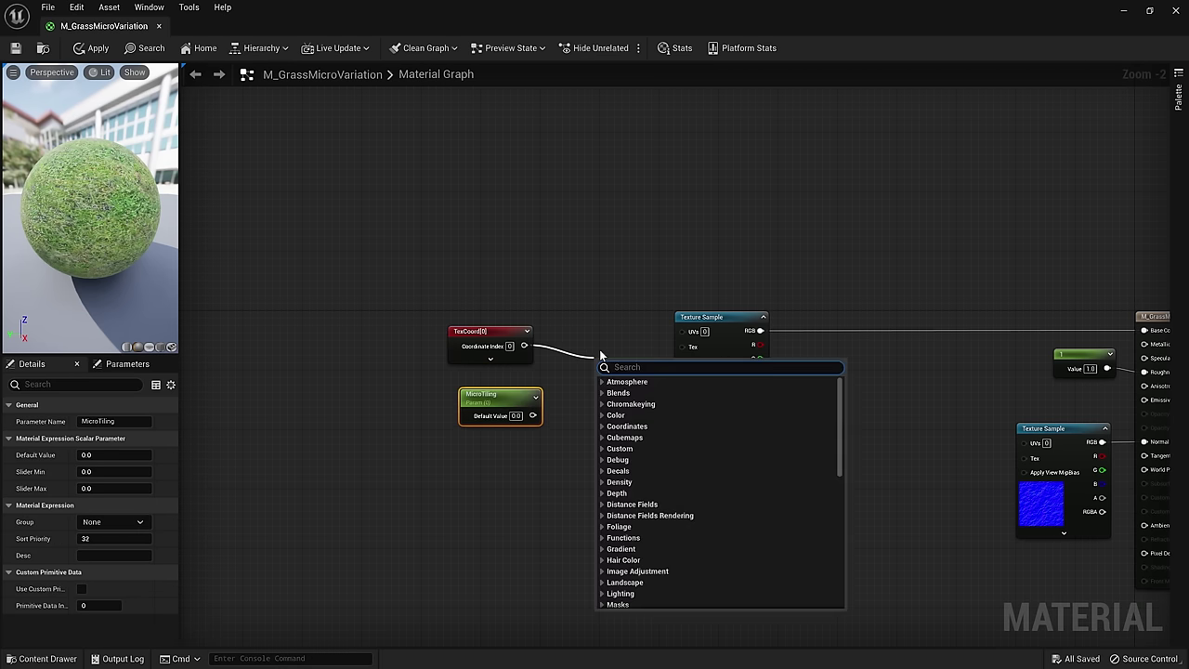
text(multiply)
key(Return)
drag(532, 416, 602, 392)
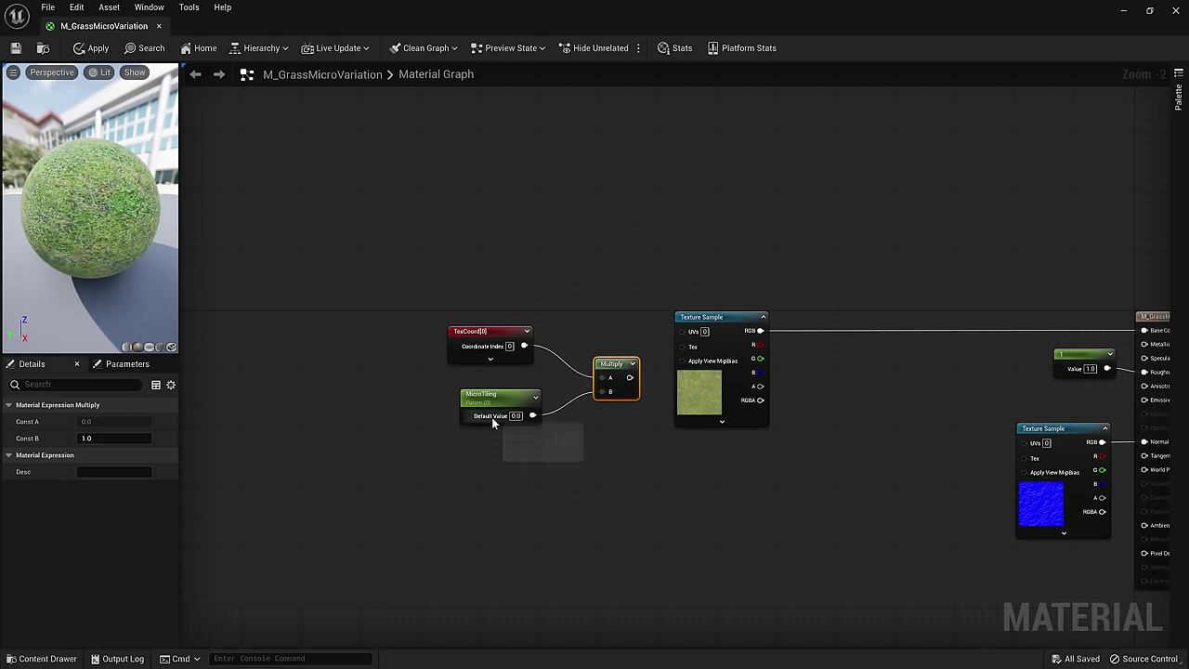
- Set MicroTiling's default value to 0.5, connect the Multiply result to the colour sample's UVs and tidy the nodes
drag(504, 403, 504, 384)
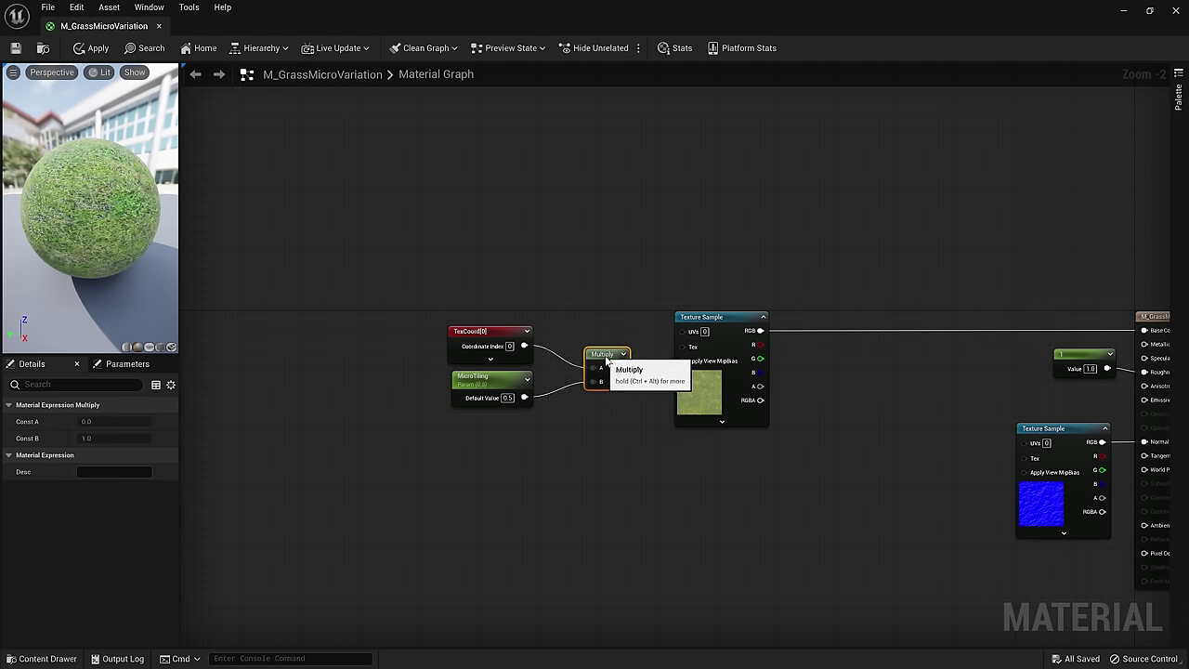
drag(608, 367, 682, 331)
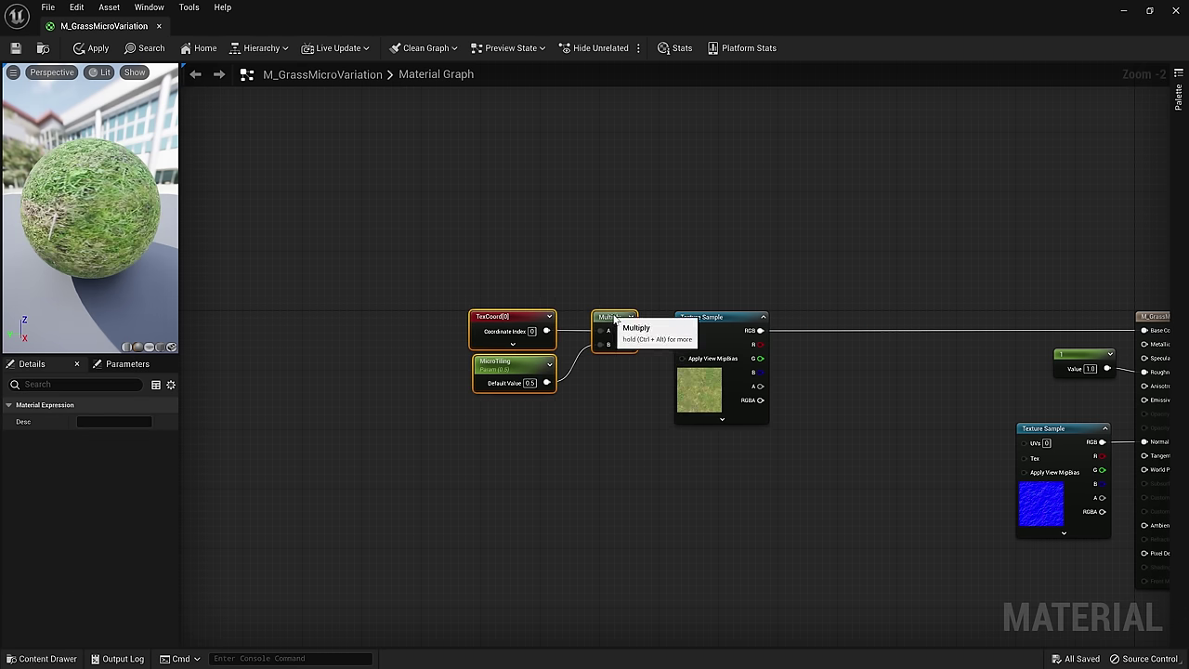
click(668, 479)
right_drag(668, 478, 523, 479)
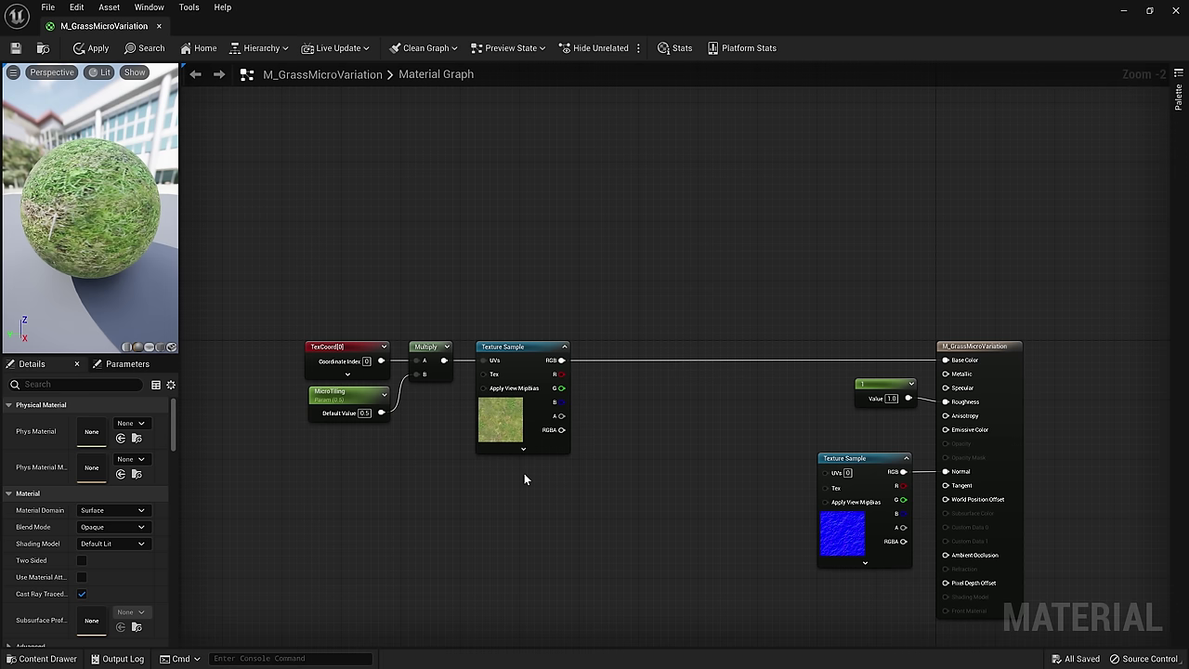
- Add a vector parameter named MicroTint beside the grass colour texture sample
right_click(600, 421)
text(vectorparam)
key(Return)
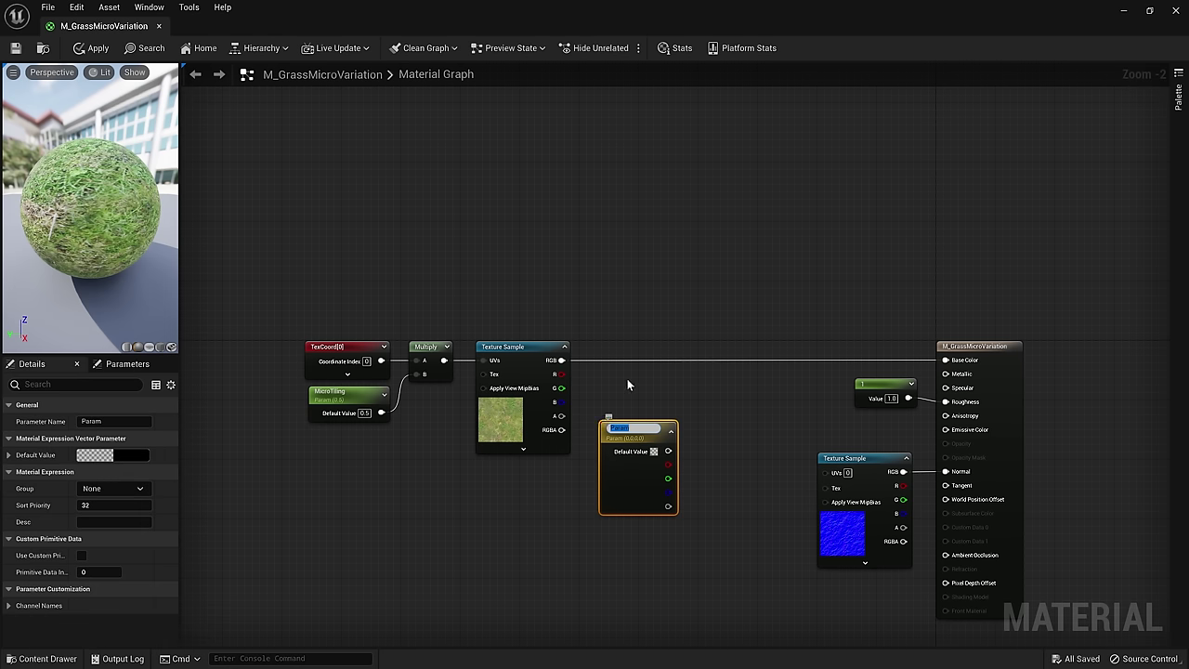
text(MicroTint)
key(Return)
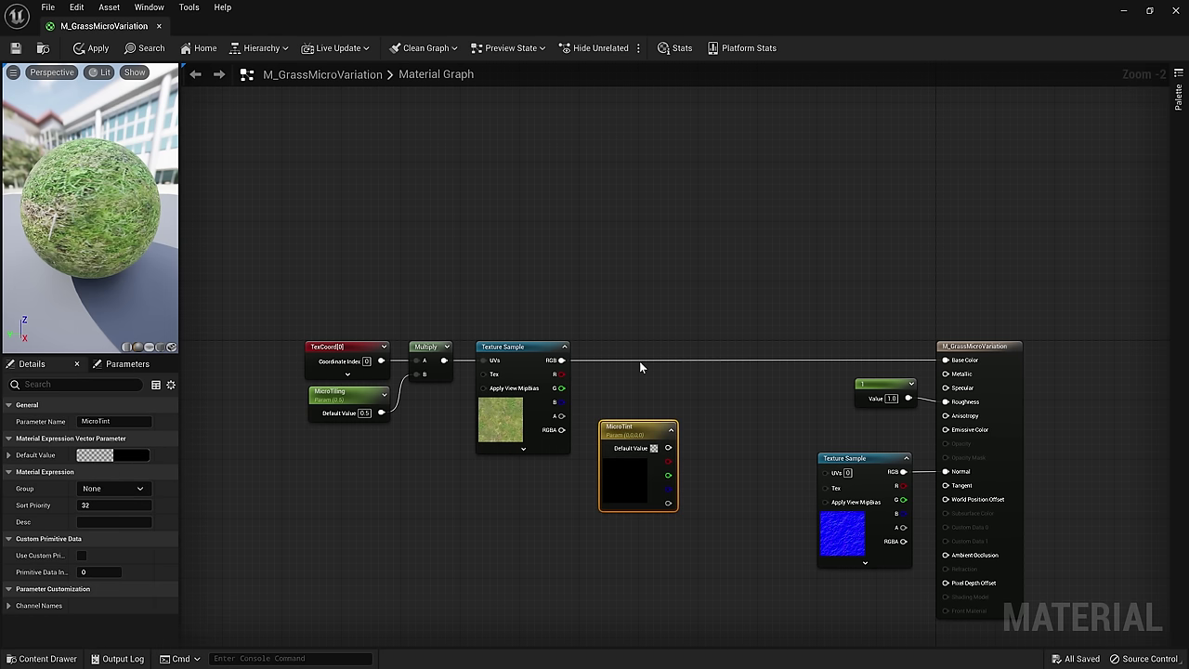
- Multiply the grass colour by MicroTint, connect the result to Base Color and line up the nodes
drag(632, 427, 648, 396)
text(multiply)
key(Return)
drag(736, 361, 946, 359)
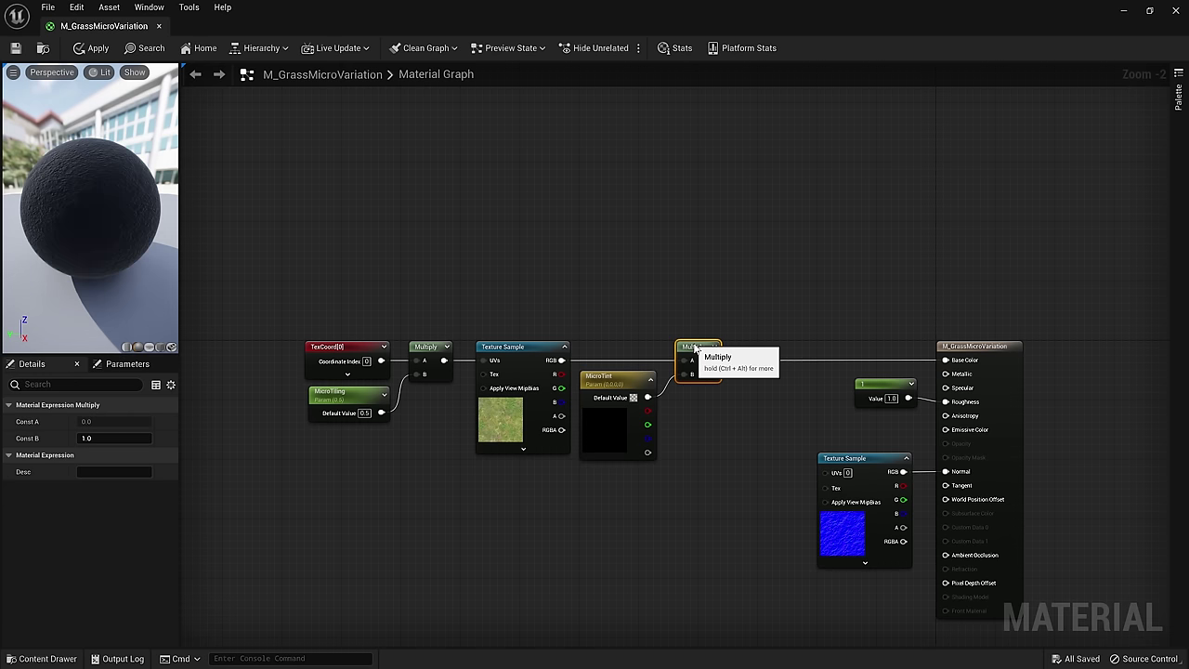
drag(605, 379, 605, 372)
click(680, 417)
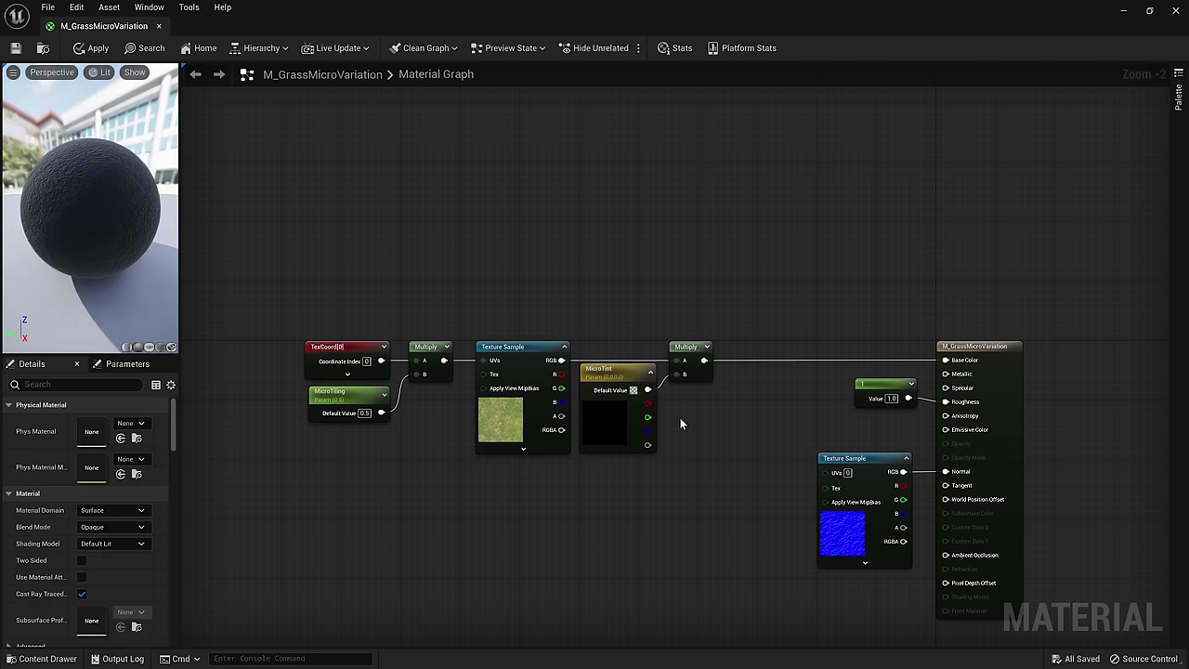
- Set MicroTint's default colour to white, with R, G and B at 1.0
click(647, 409)
click(95, 454)
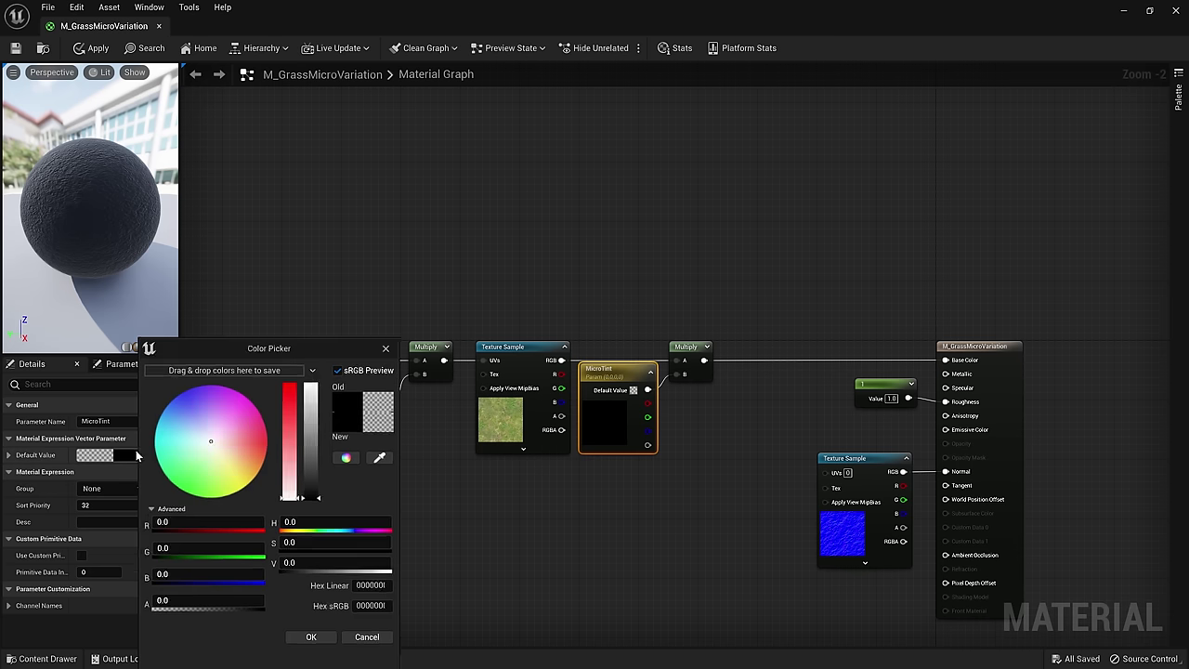
drag(316, 445, 314, 356)
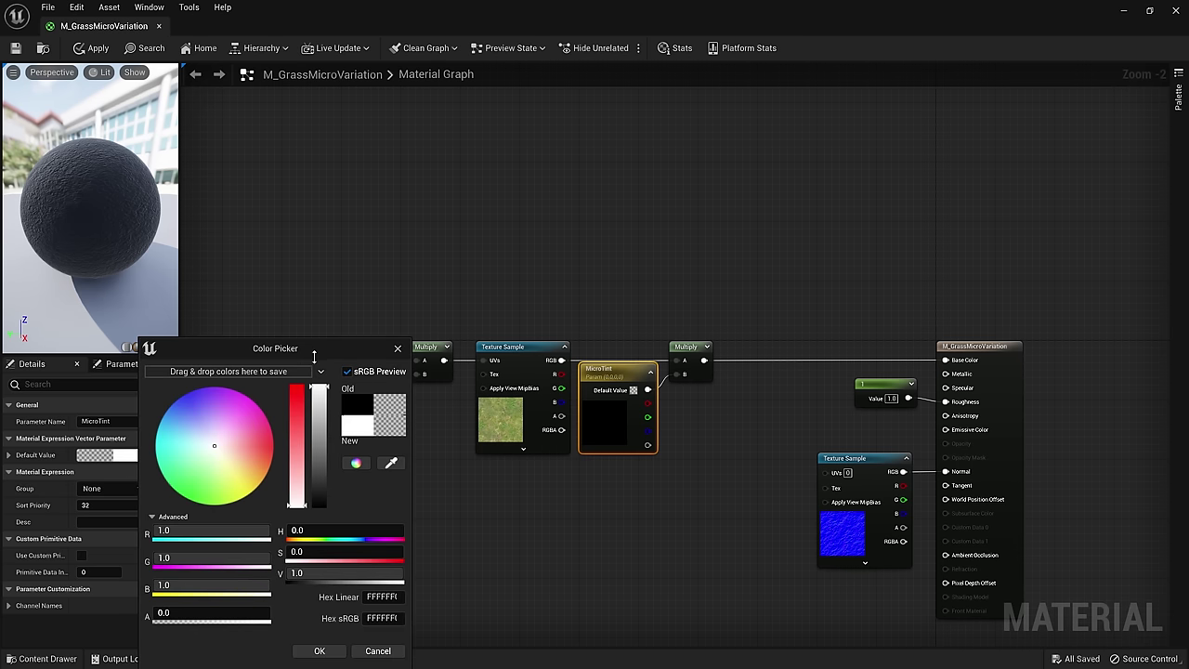
click(319, 653)
click(440, 542)
- Group the tiling, grass colour sample and tint nodes in a comment box named MicroColour
right_drag(442, 539, 466, 537)
drag(274, 269, 753, 481)
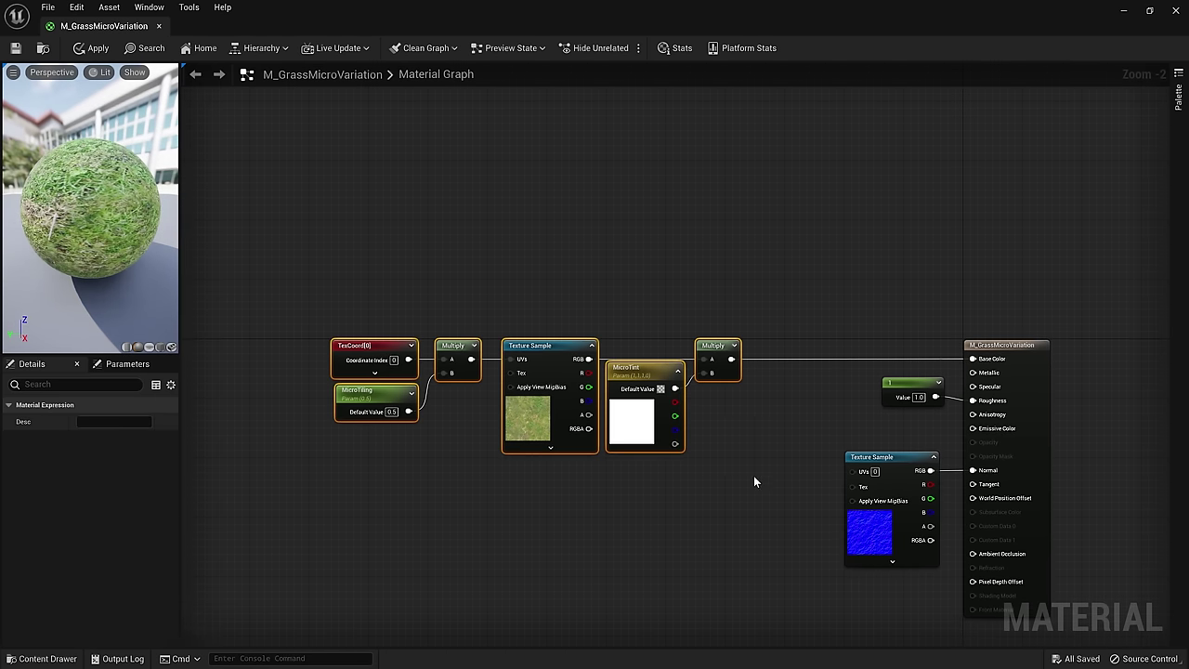
text(c)
text(MicroColour)
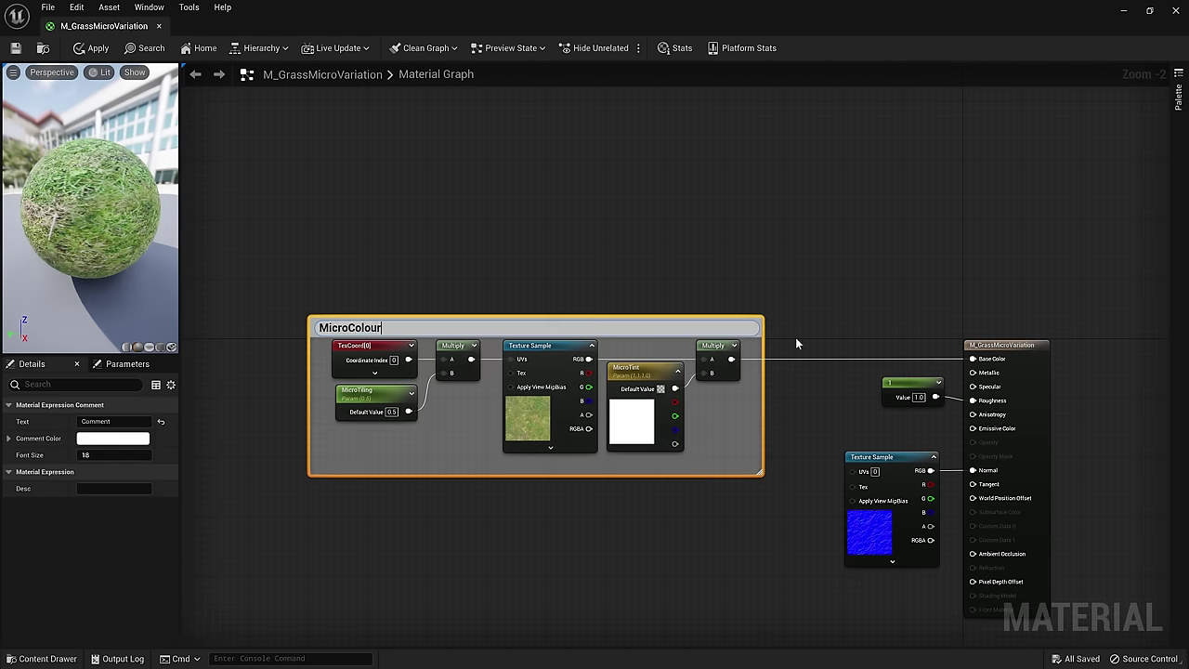
key(Return)
drag(636, 320, 541, 320)
- Duplicate the MicroColour group with its nodes, place the copy directly below it and rename it MicroColourVariation
right_drag(511, 501, 648, 435)
drag(320, 227, 824, 494)
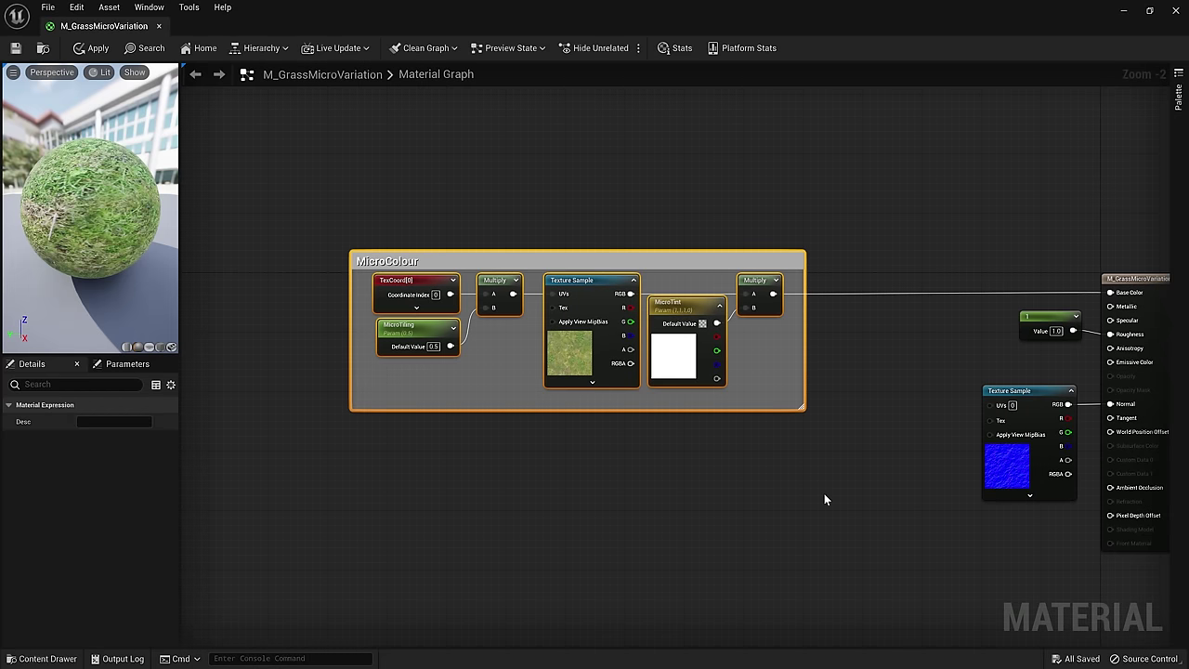
key(ctrl+c)
key(ctrl+v)
drag(351, 483, 516, 432)
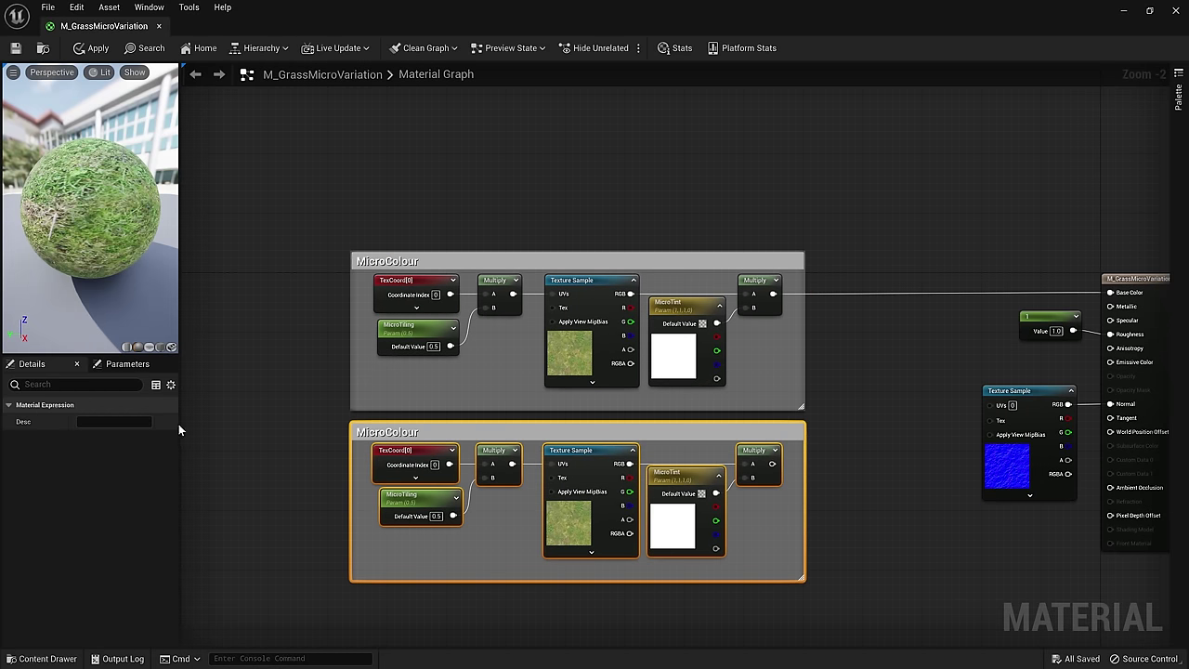
click(425, 431)
text(ation)
key(Return)
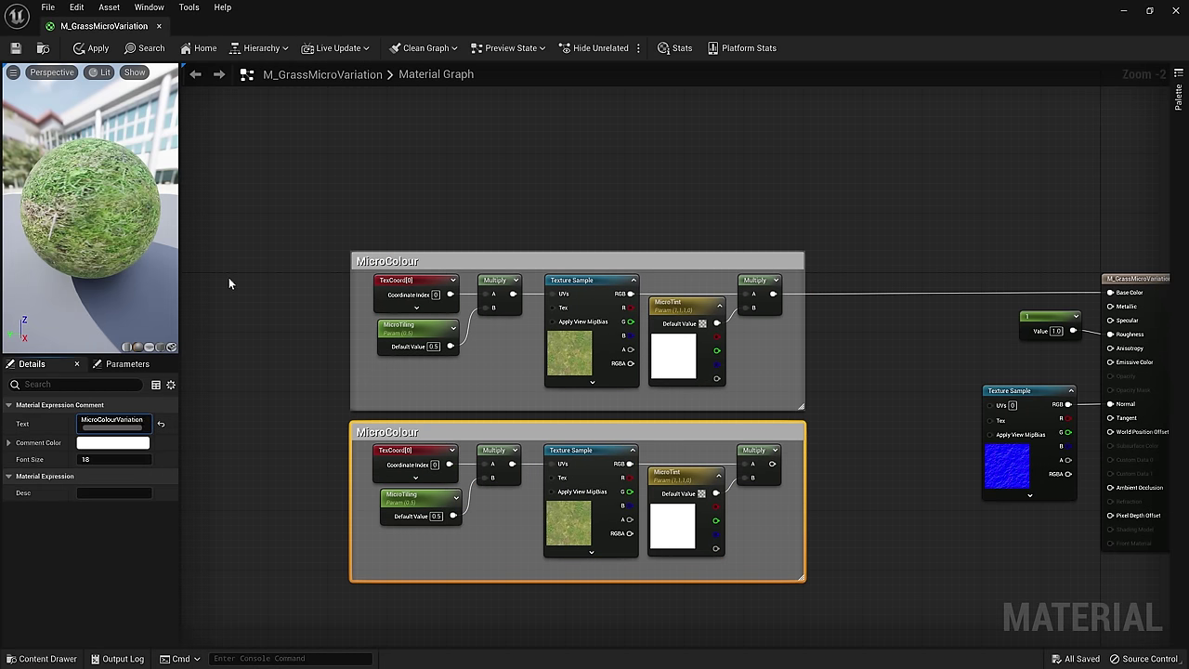
- Replace the copied MicroTiling with a new scalar parameter named MicroVariationTiling, connected to the Multiply's B input under the texture coordinate
click(400, 504)
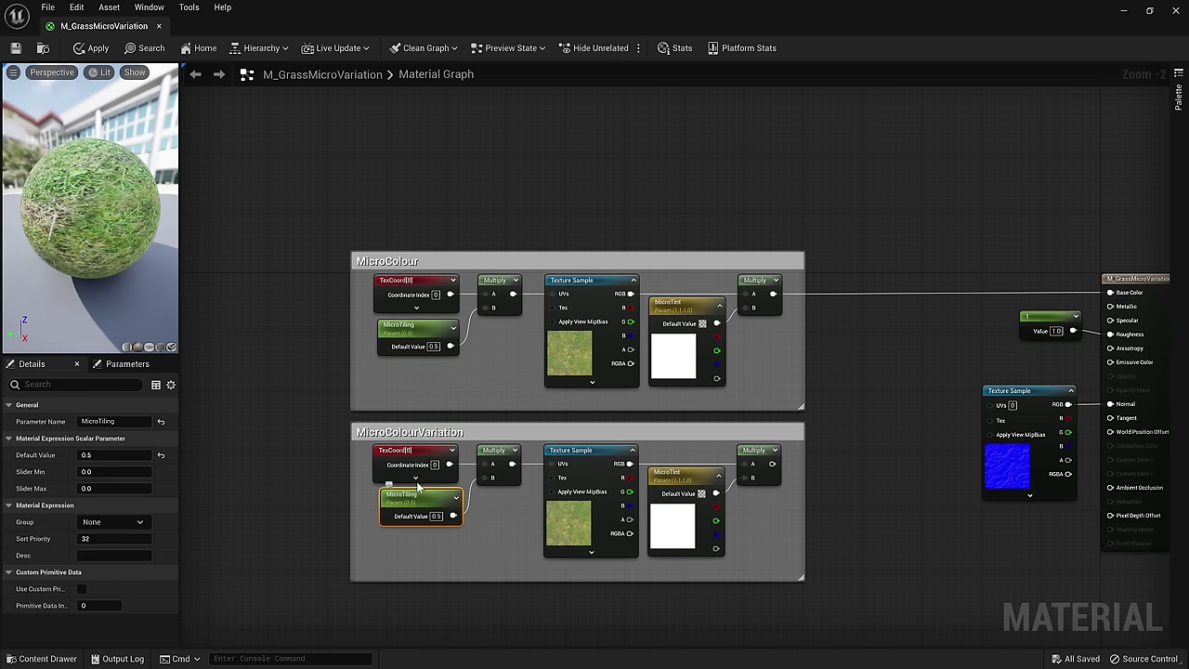
key(Delete)
drag(486, 478, 433, 510)
text(scalar)
key(Return)
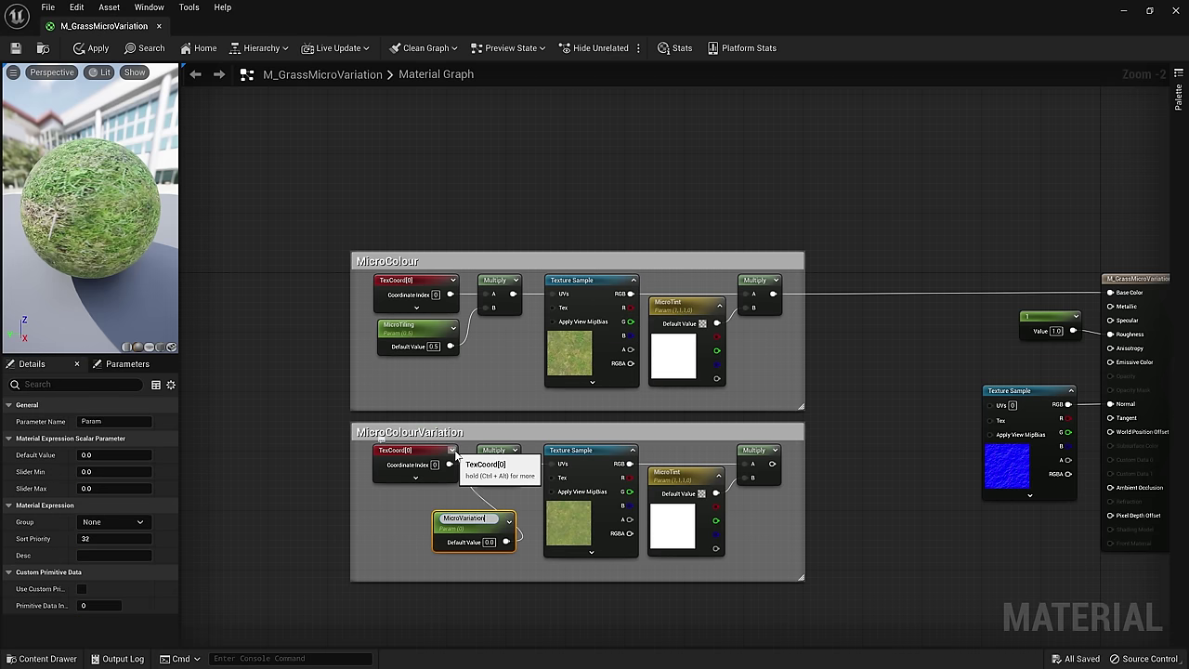
drag(468, 528, 411, 502)
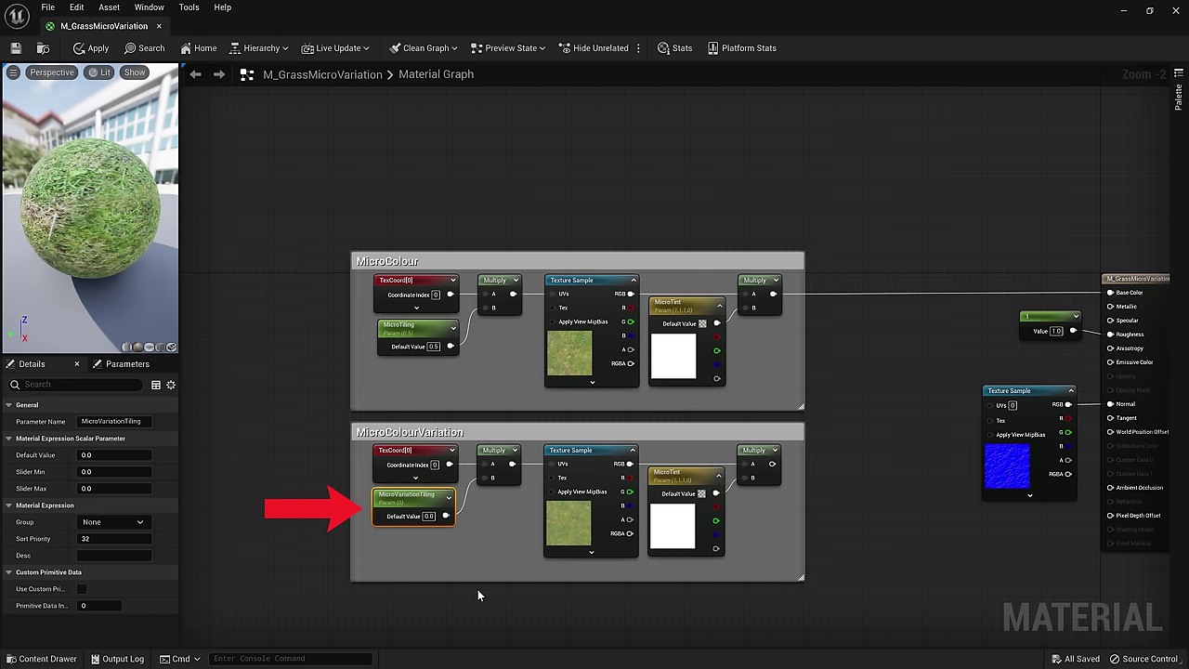
click(526, 616)
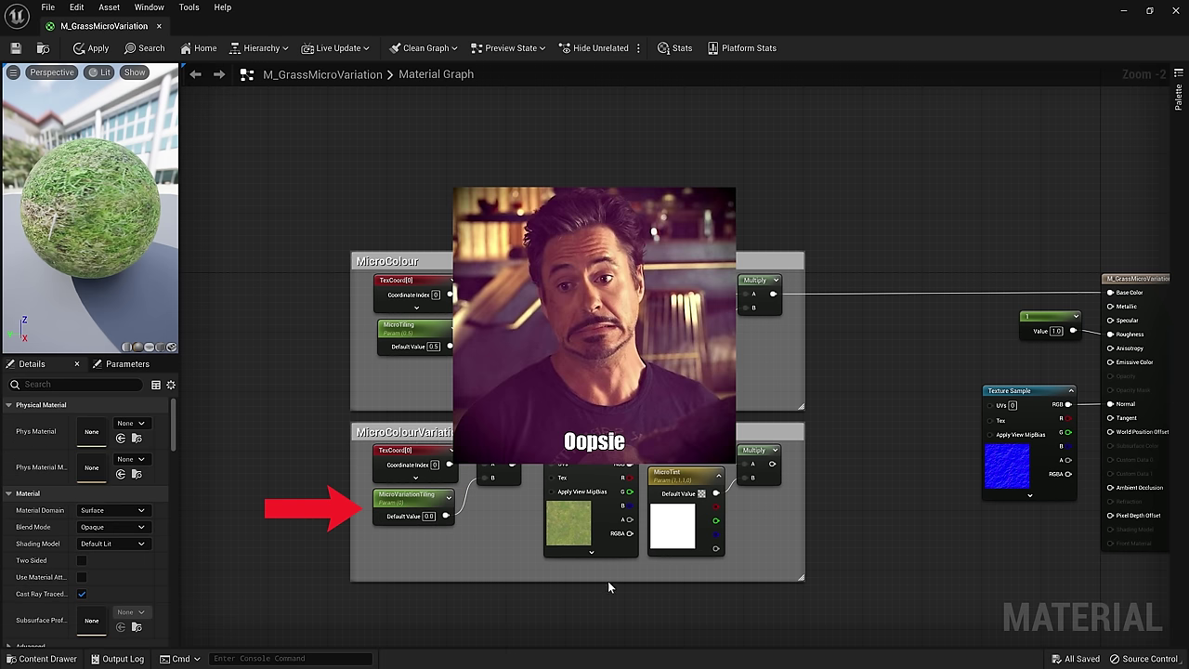
- Rename the copied tint MicroVariationTint, feed the copied grass sample's green channel into the final Multiply and fit the comment box around the nodes
click(676, 525)
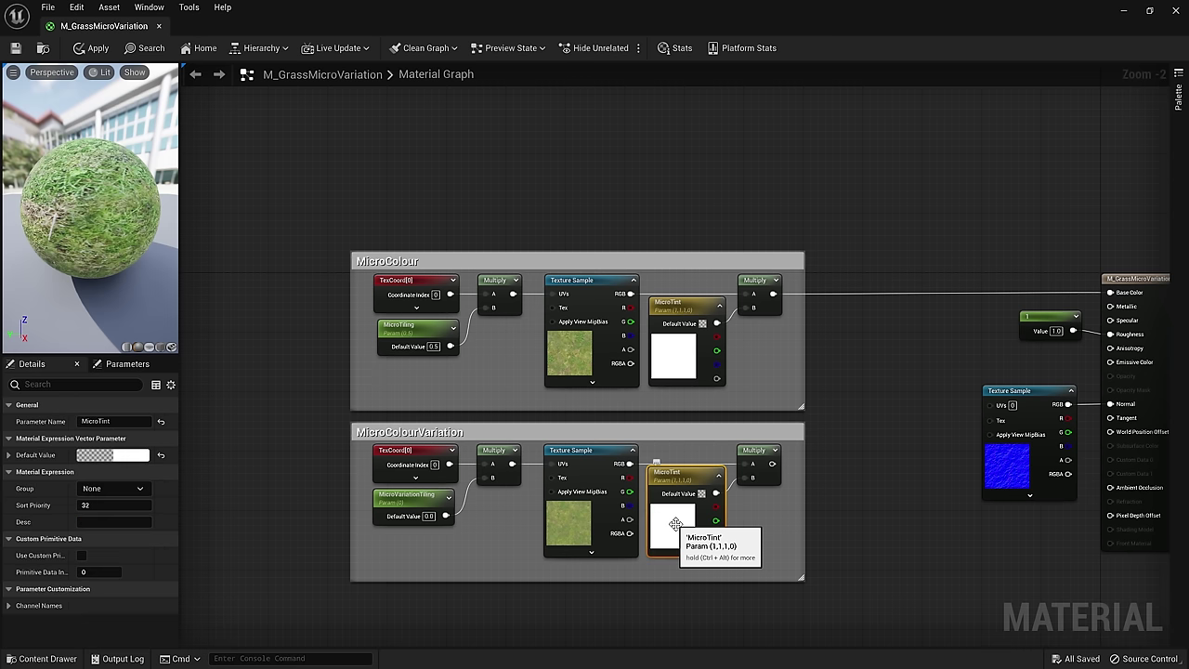
click(114, 421)
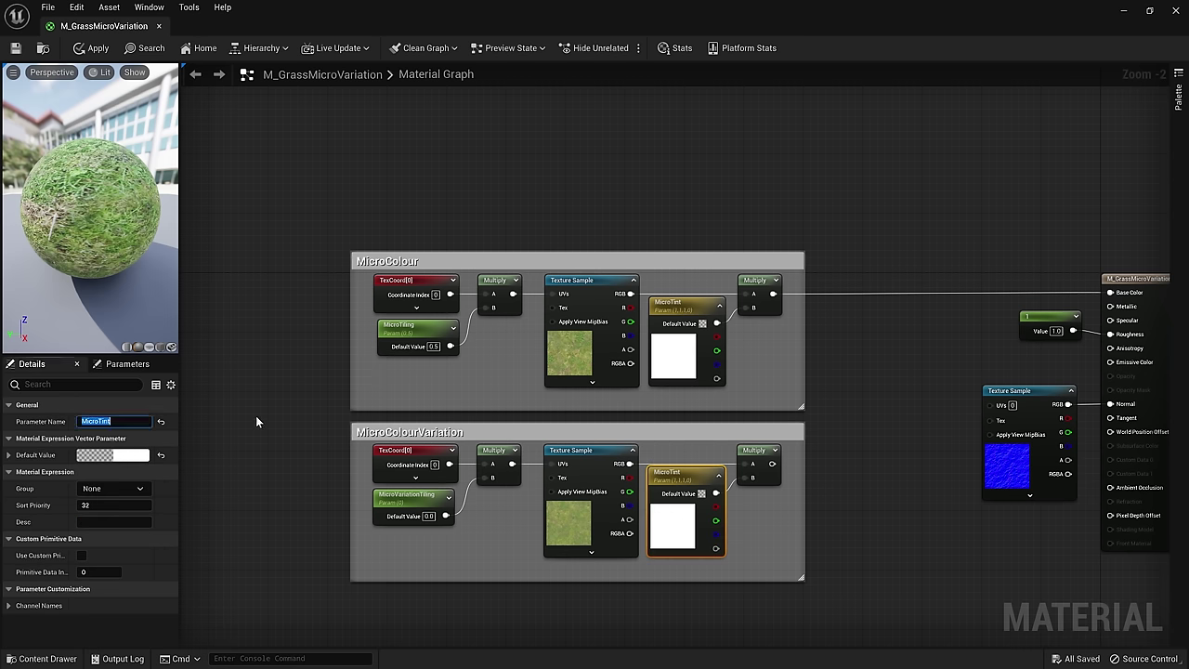
text(Variation)
key(Return)
drag(717, 494, 688, 502)
drag(804, 577, 804, 590)
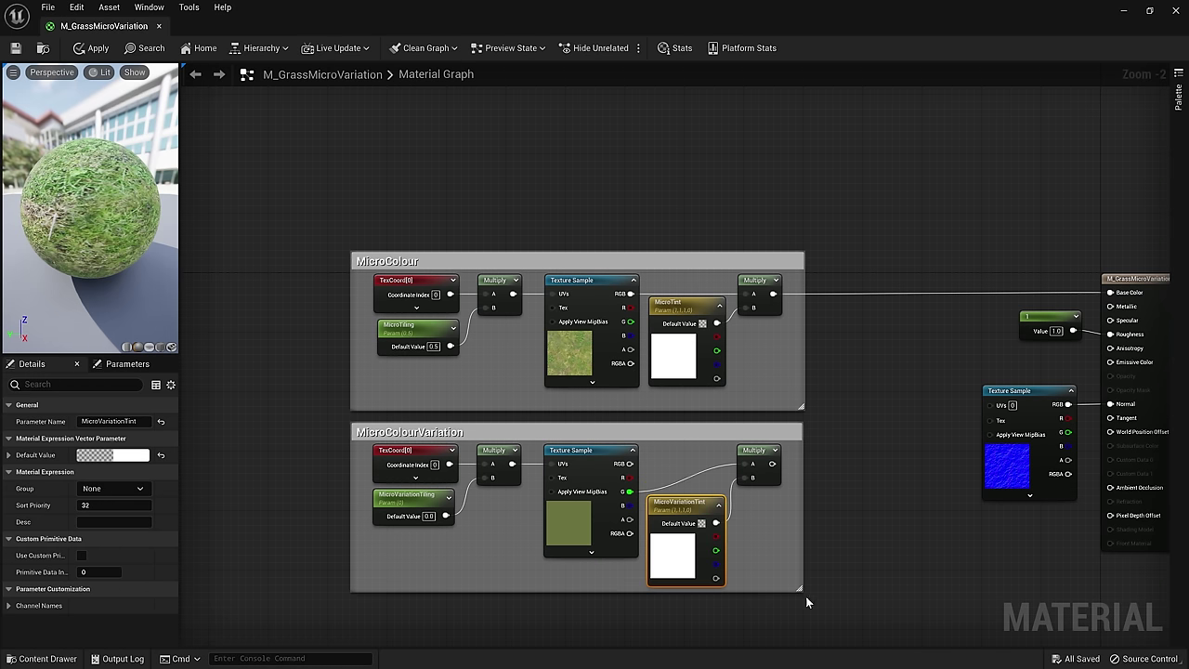
- Set MicroVariationTint's default colour to a pale yellow
click(112, 454)
click(220, 461)
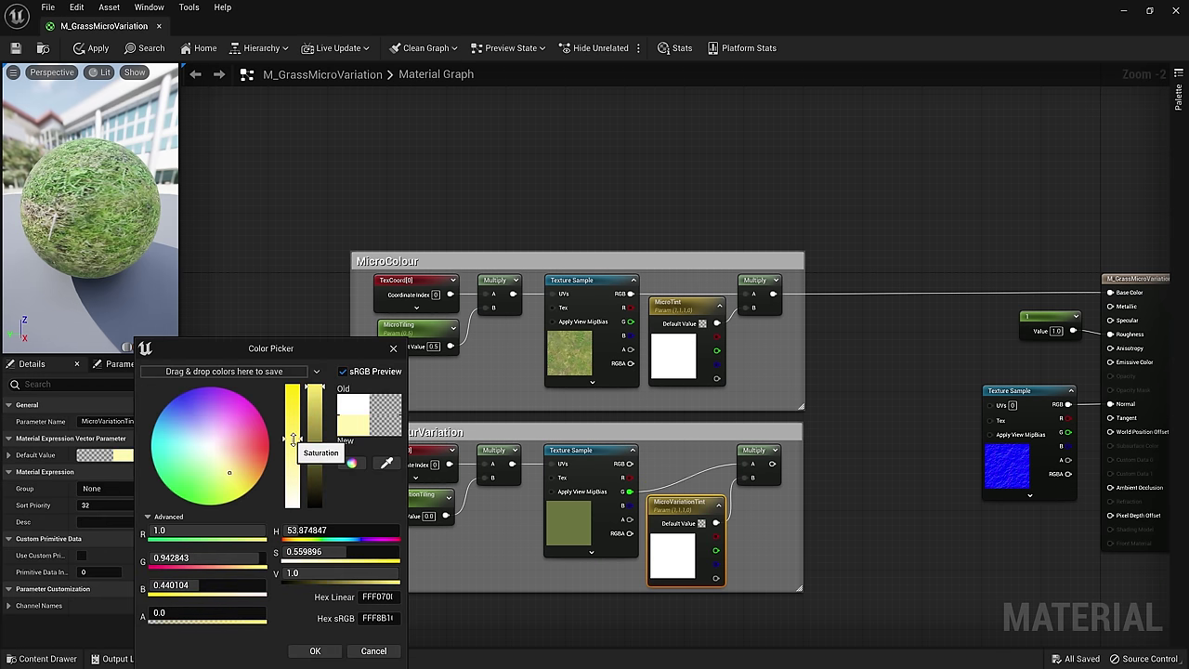
click(315, 652)
click(917, 517)
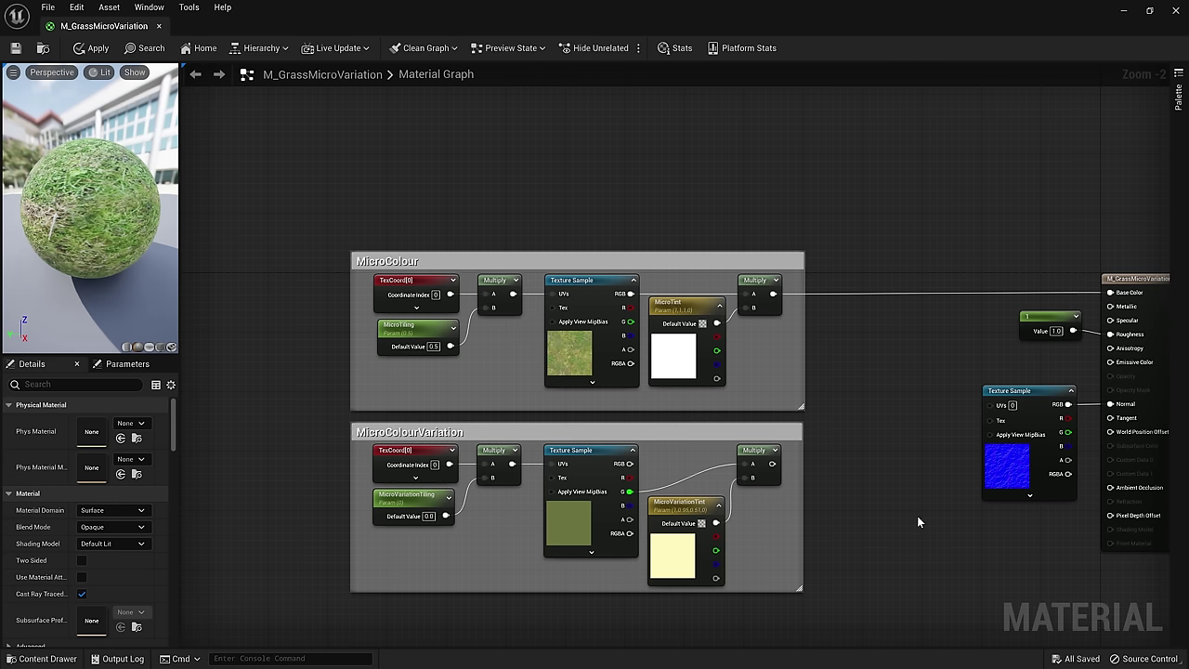
- Add a TextureSample node in the empty space below the MicroColourVariation group
right_drag(883, 543, 889, 465)
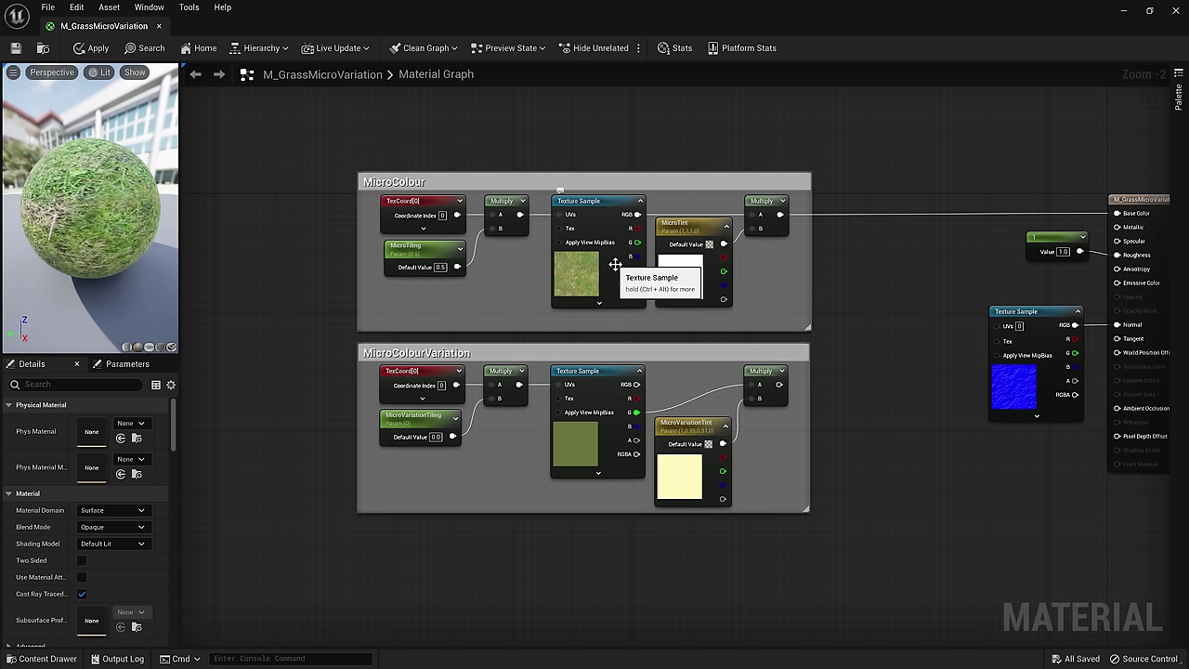
right_drag(700, 549, 703, 522)
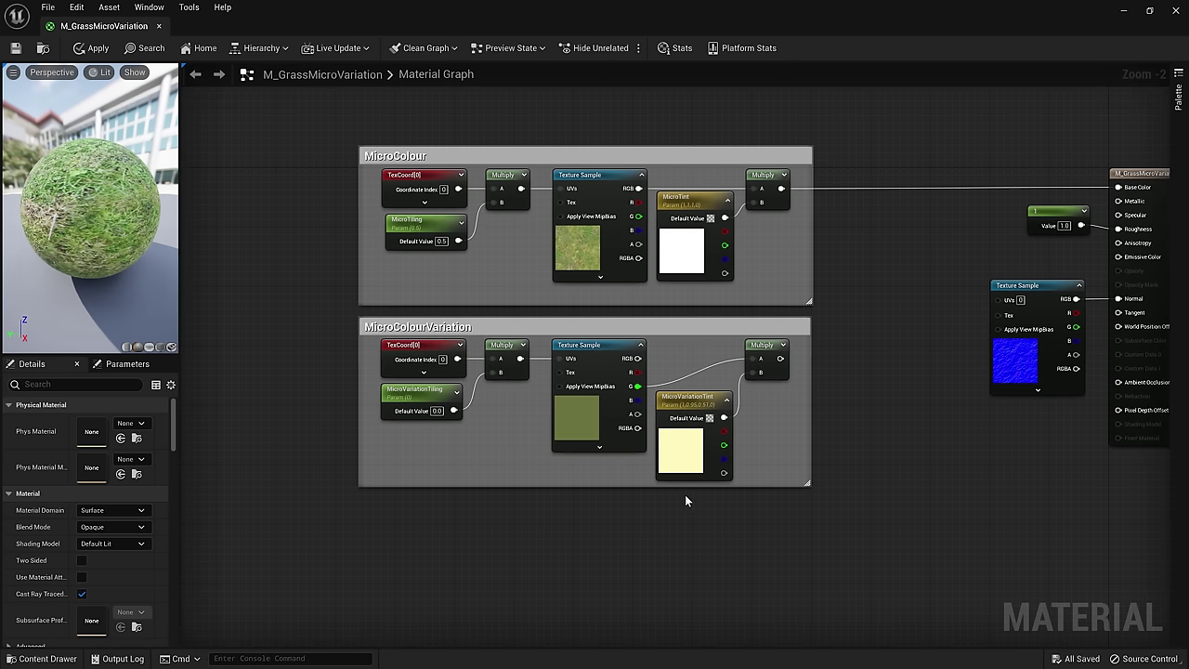
right_click(667, 534)
text(tecture)
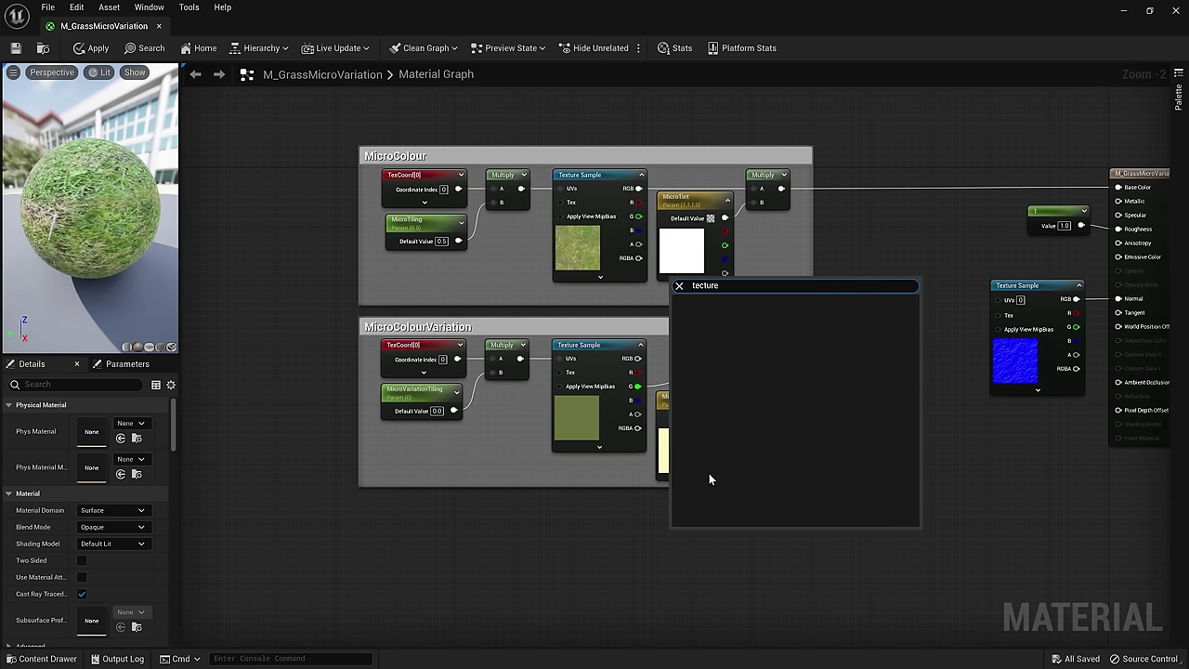
key(BackSpace)
key(BackSpace)
key(BackSpace)
key(BackSpace)
text(xturesample)
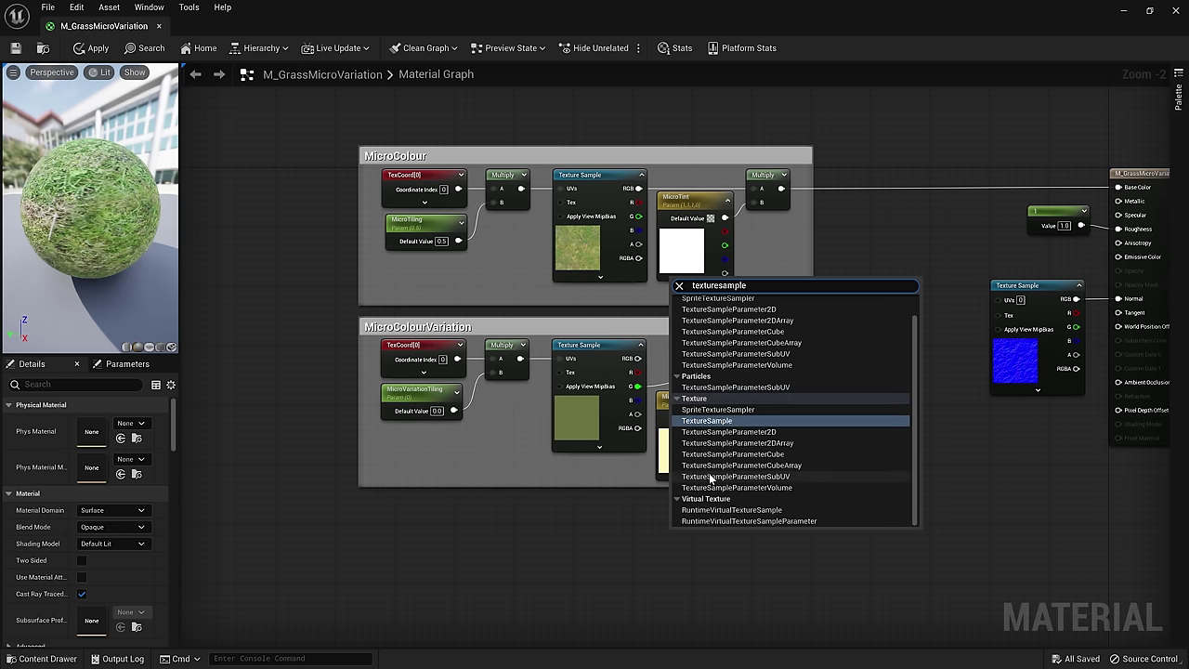
key(Return)
drag(715, 537, 745, 539)
right_drag(599, 545, 684, 473)
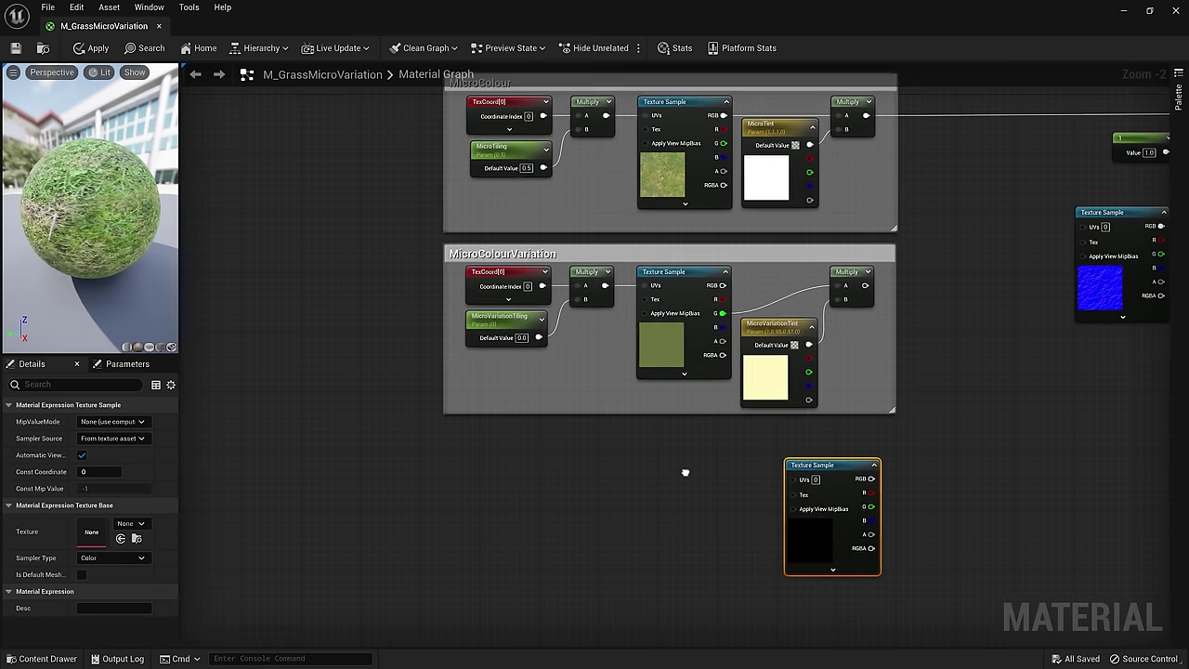
- Assign the T_MacroVariation texture to the new texture sample
click(126, 524)
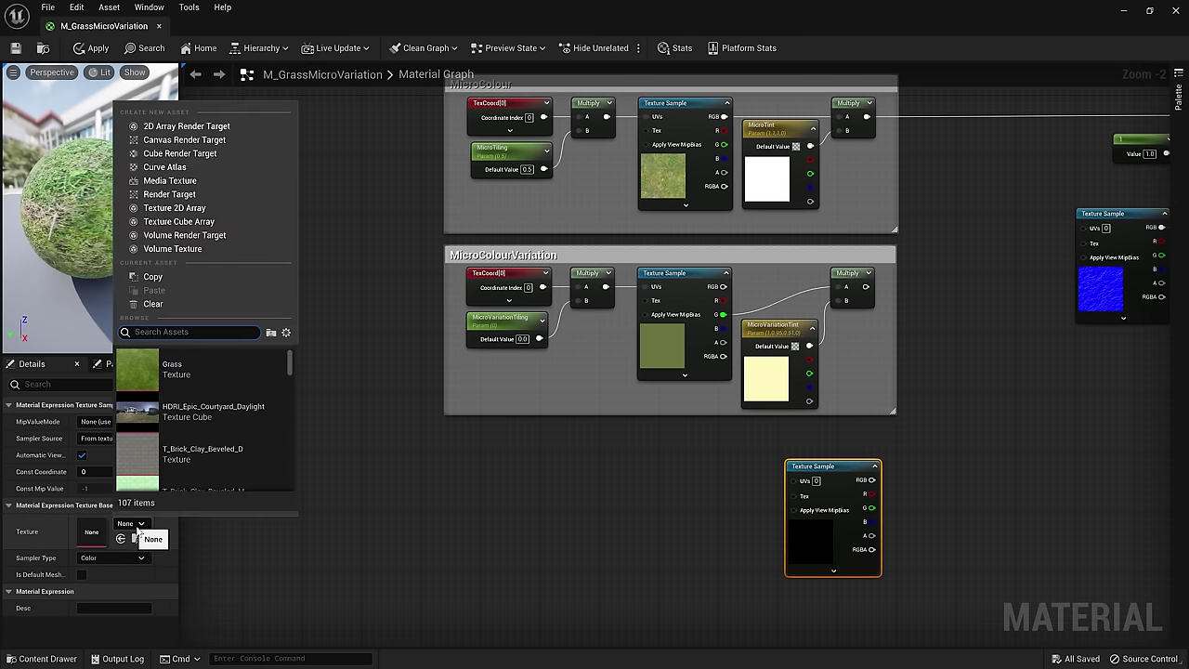
text(macro)
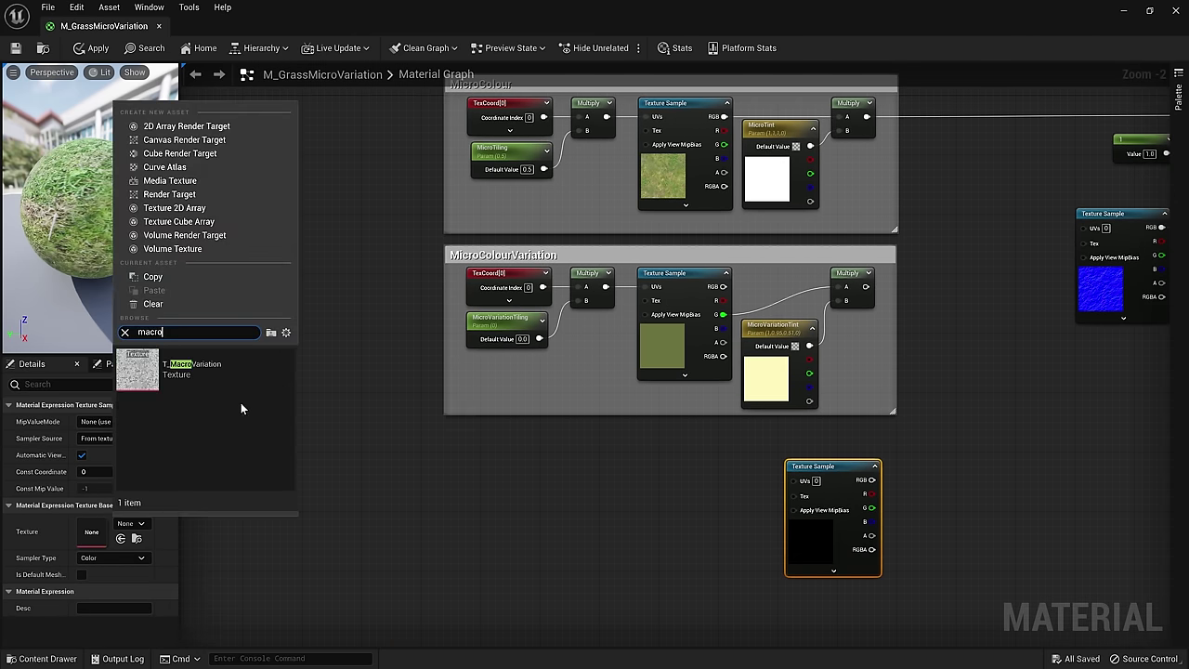
click(186, 364)
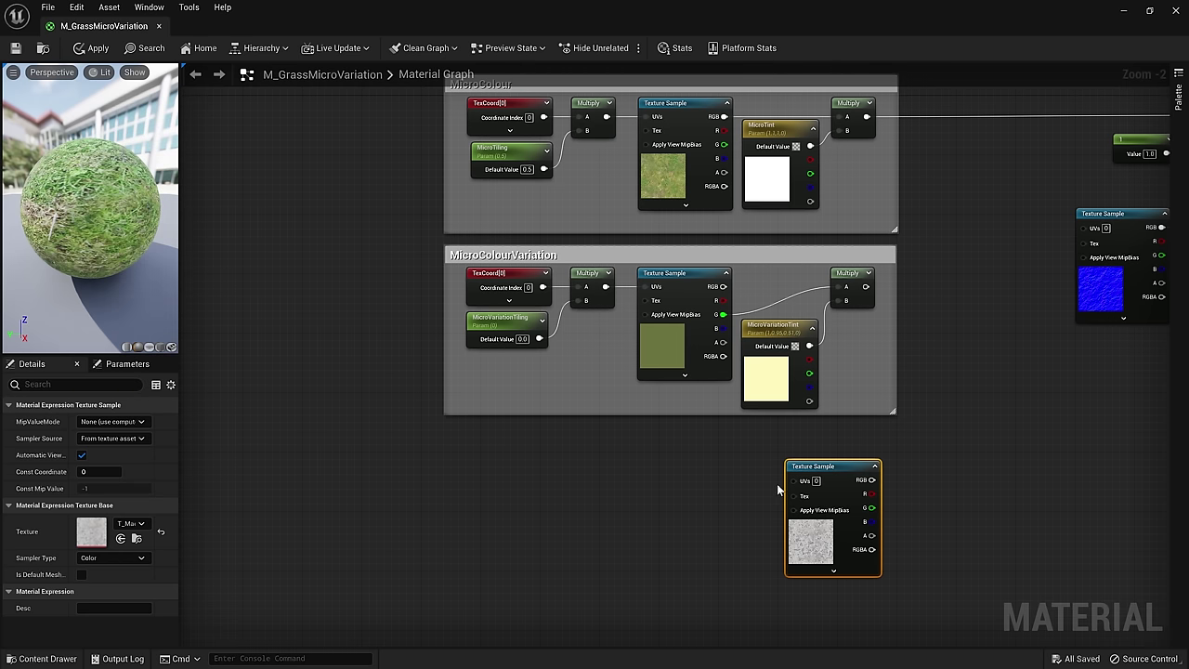
- Add a TextureCoordinate node beside the macro variation texture sample
right_click(641, 477)
text(texture)
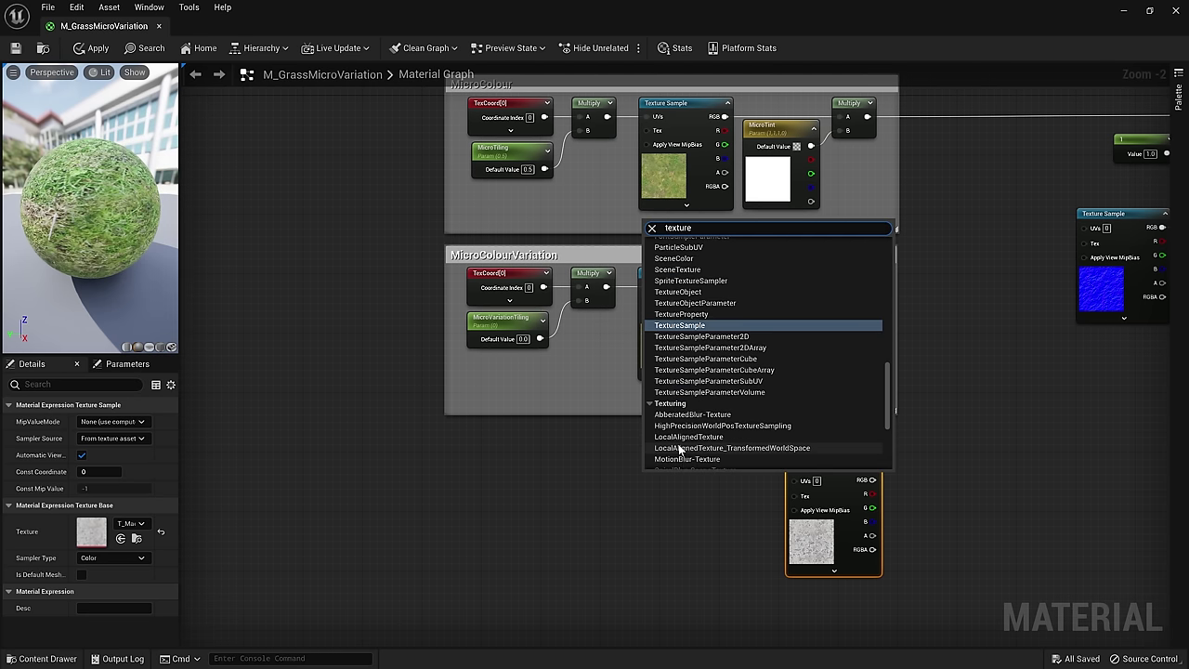
text(coo)
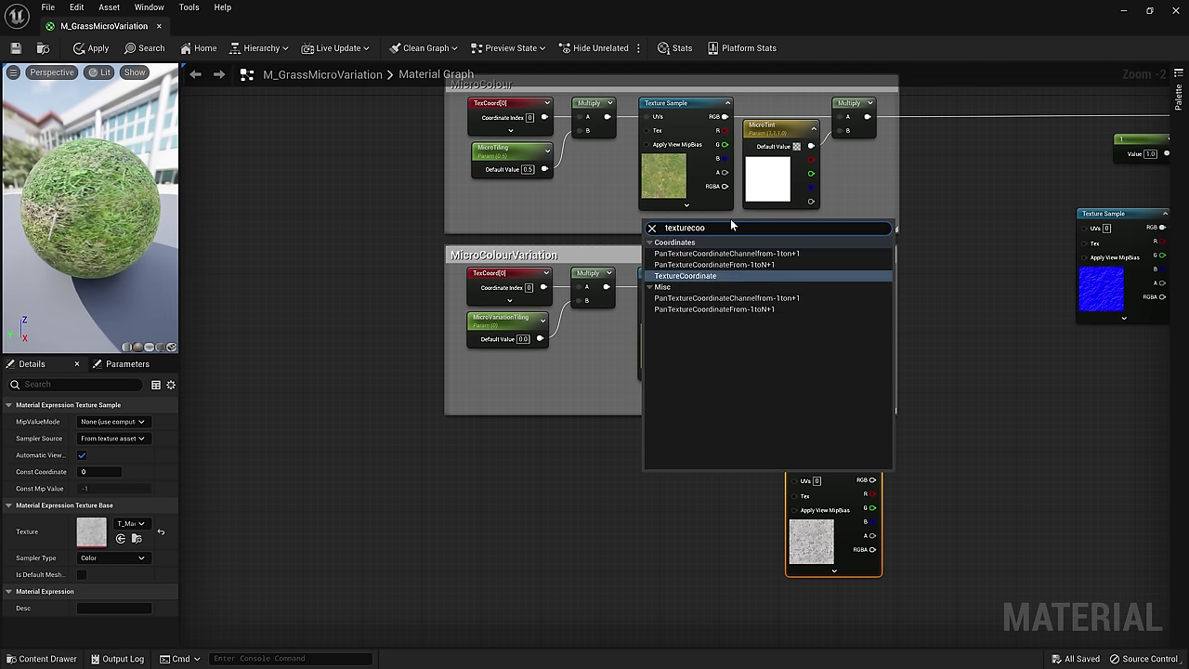
click(729, 276)
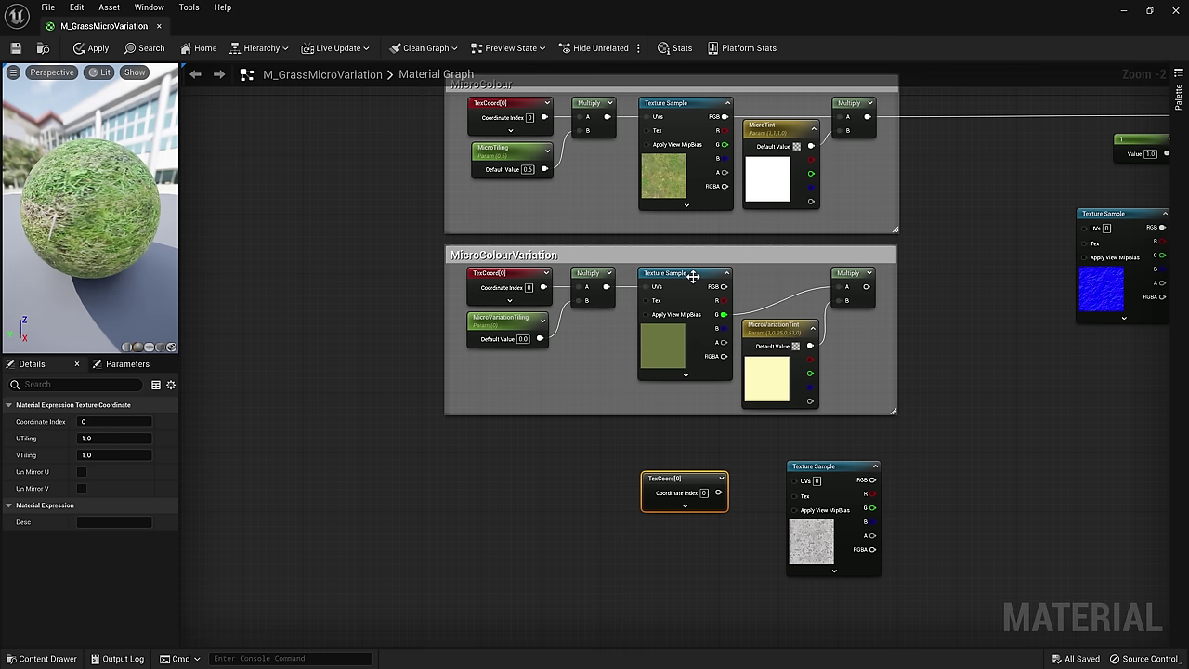
- Add a scalar parameter named MicroVariationAlphaTiling below the new texture coordinate
right_click(631, 533)
text(scala)
click(699, 356)
text(Micro)
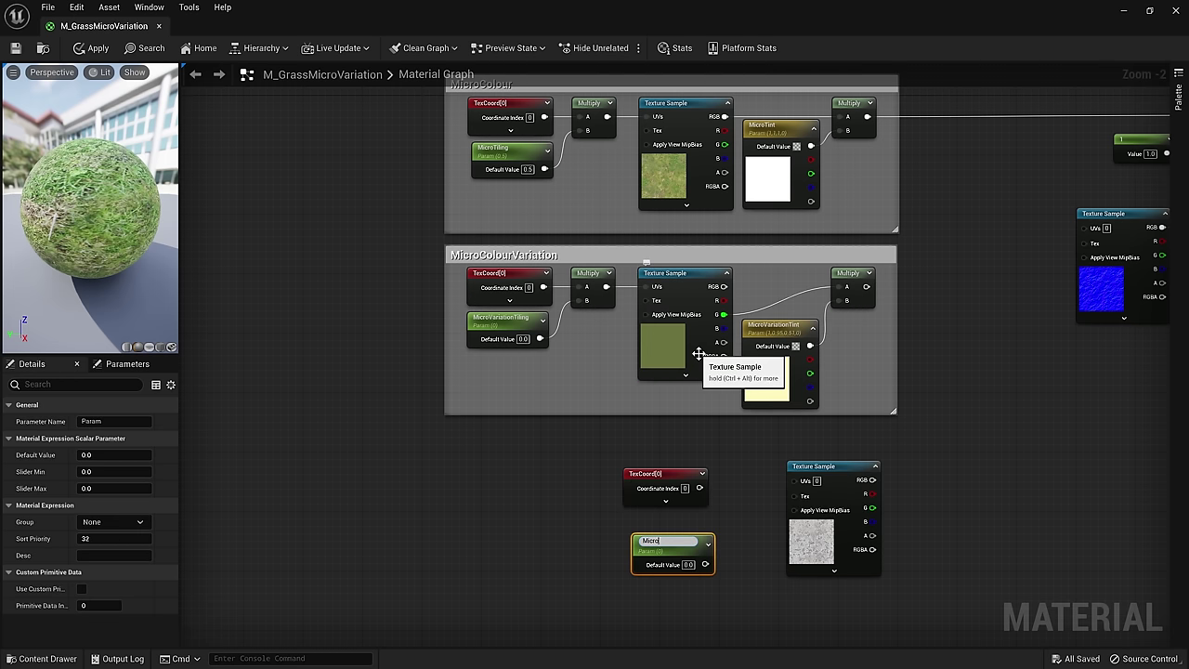
text(VariationAlphaT)
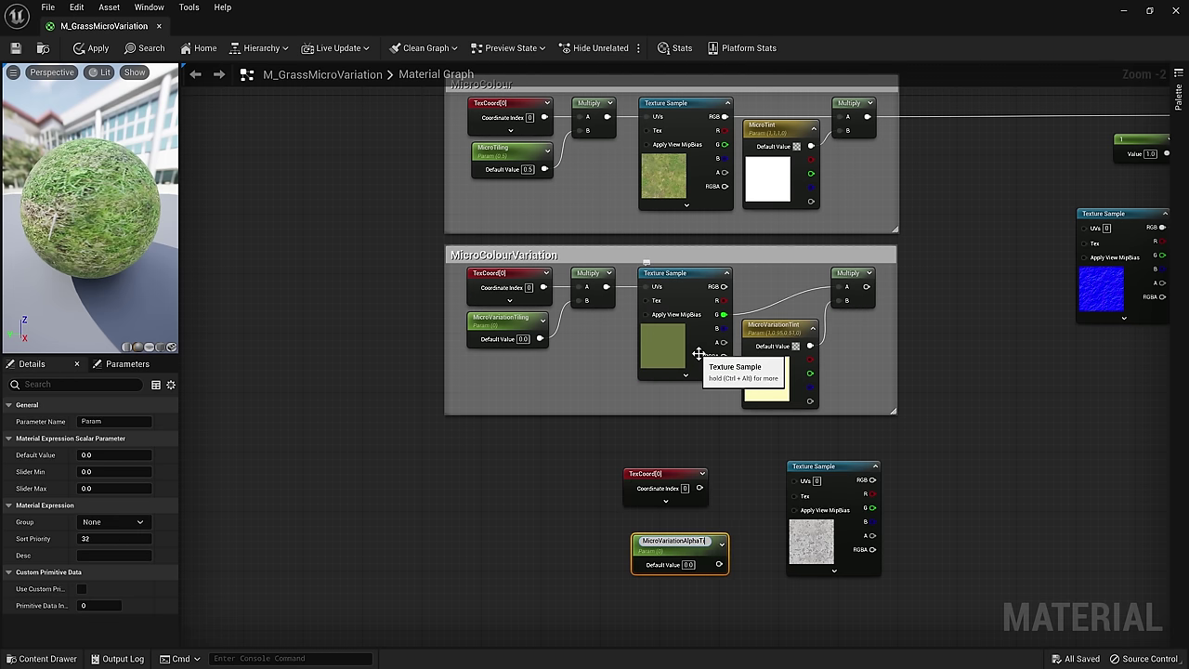
text(iling)
key(Return)
- Multiply the texture coordinate by MicroVariationAlphaTiling into the macro variation sample's UVs, and set the parameter's default value to 0.01
drag(693, 547, 678, 532)
drag(700, 488, 794, 481)
drag(700, 547, 727, 494)
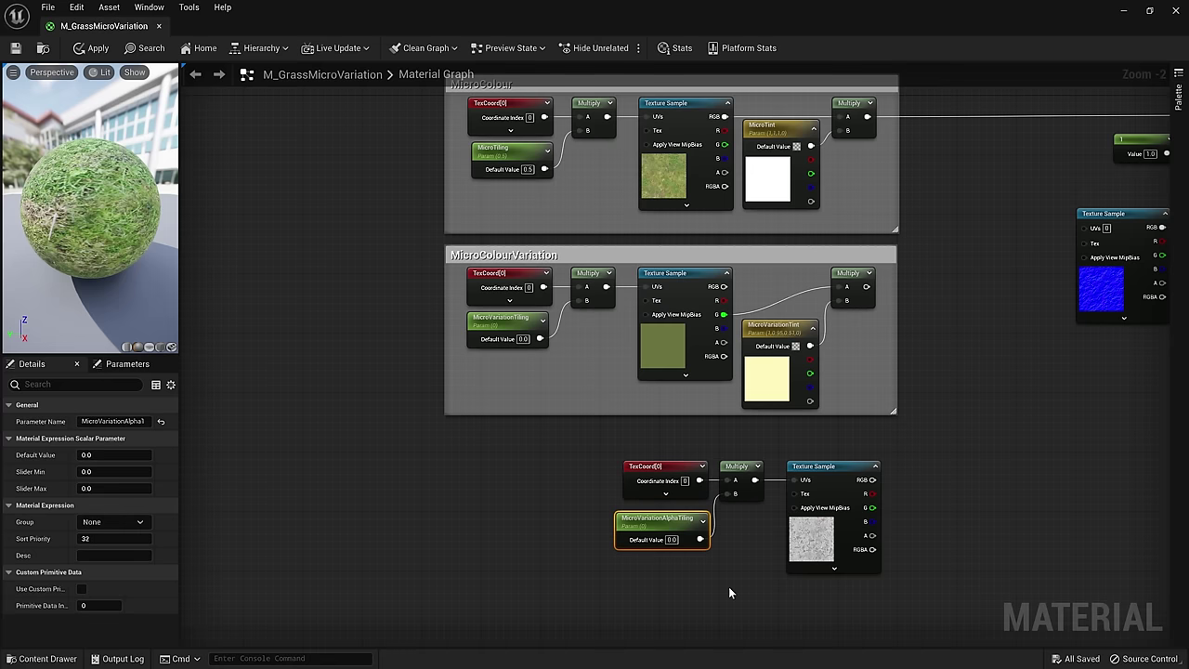
click(672, 539)
text(0.01)
key(Return)
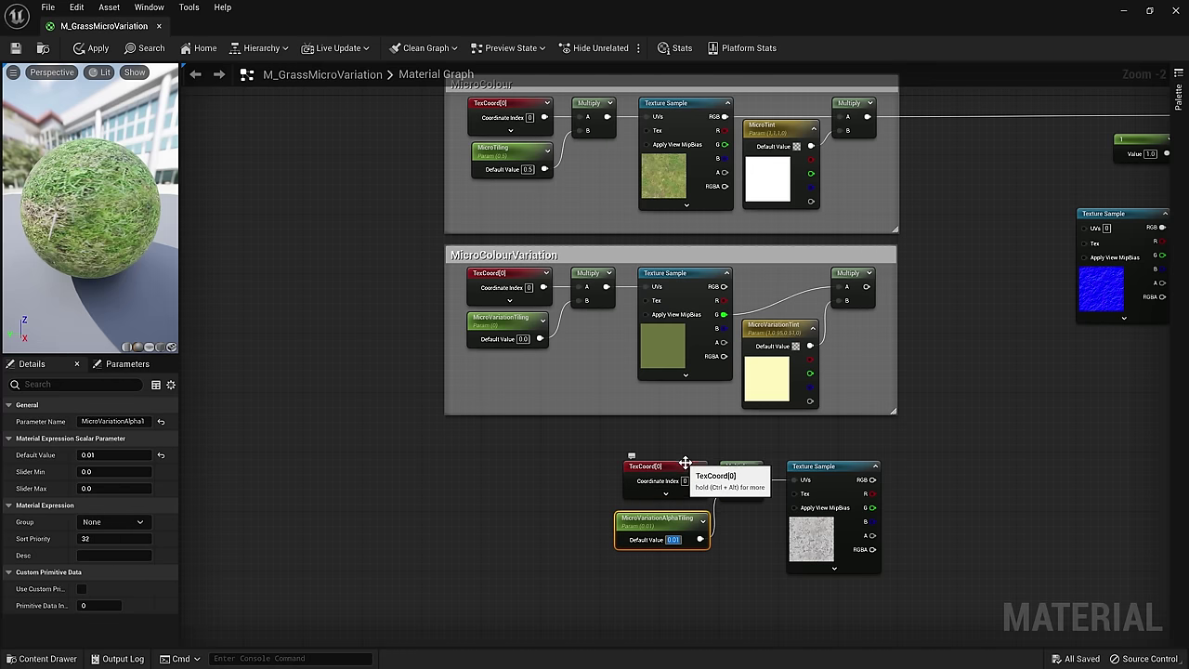
- Group the macro variation sample and its tiling nodes in a comment box named MicroVariationBlend, placed below MicroColourVariation
drag(600, 445, 921, 583)
text(cMicroVariationBlend)
key(Return)
right_drag(921, 583, 809, 577)
drag(708, 441, 702, 435)
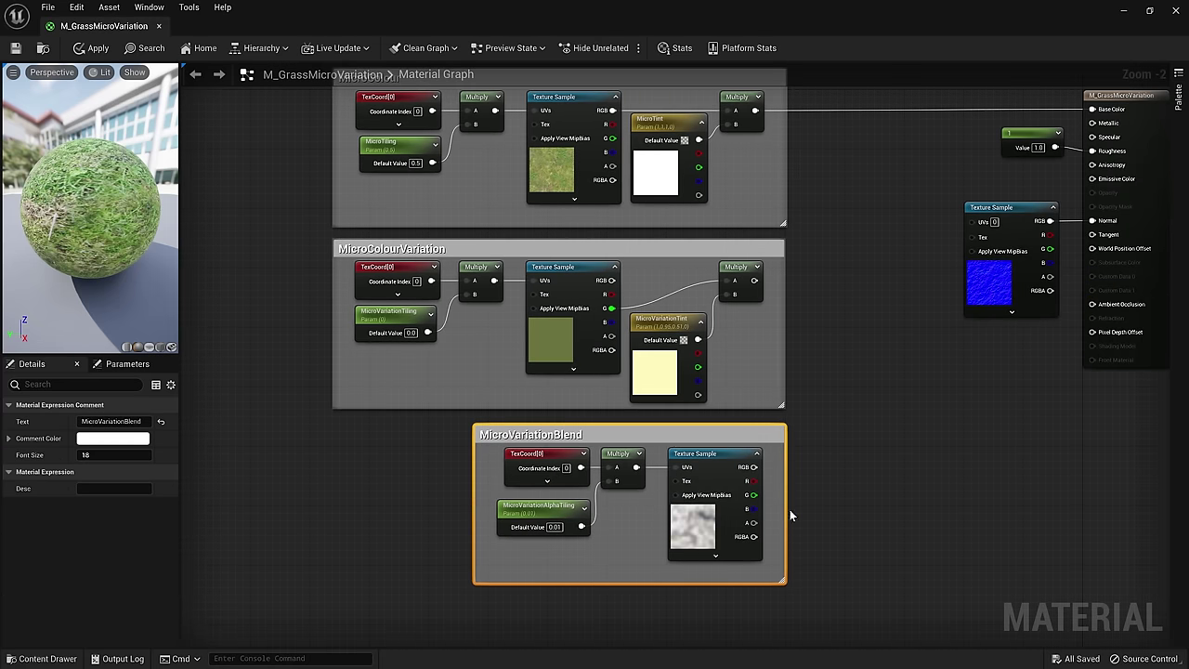
- Add a LinearInterpolate node before the material output and connect the MicroVariationBlend sample's red channel to its Alpha
right_drag(791, 516, 731, 538)
right_click(807, 216)
text(linearinter)
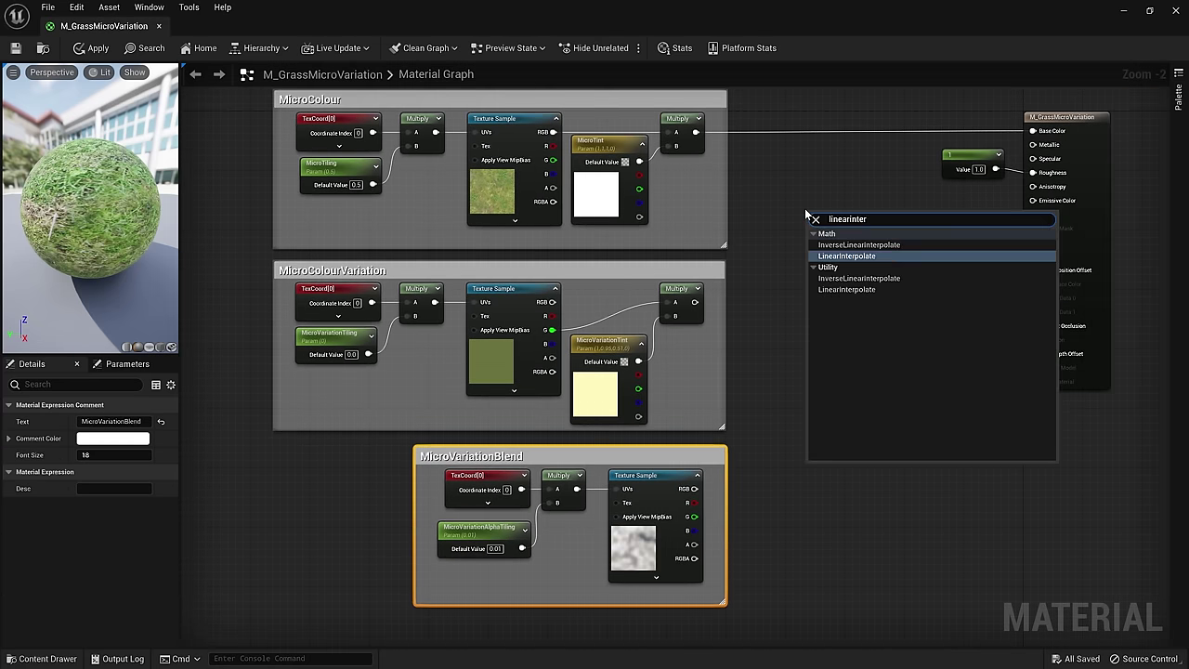
key(Return)
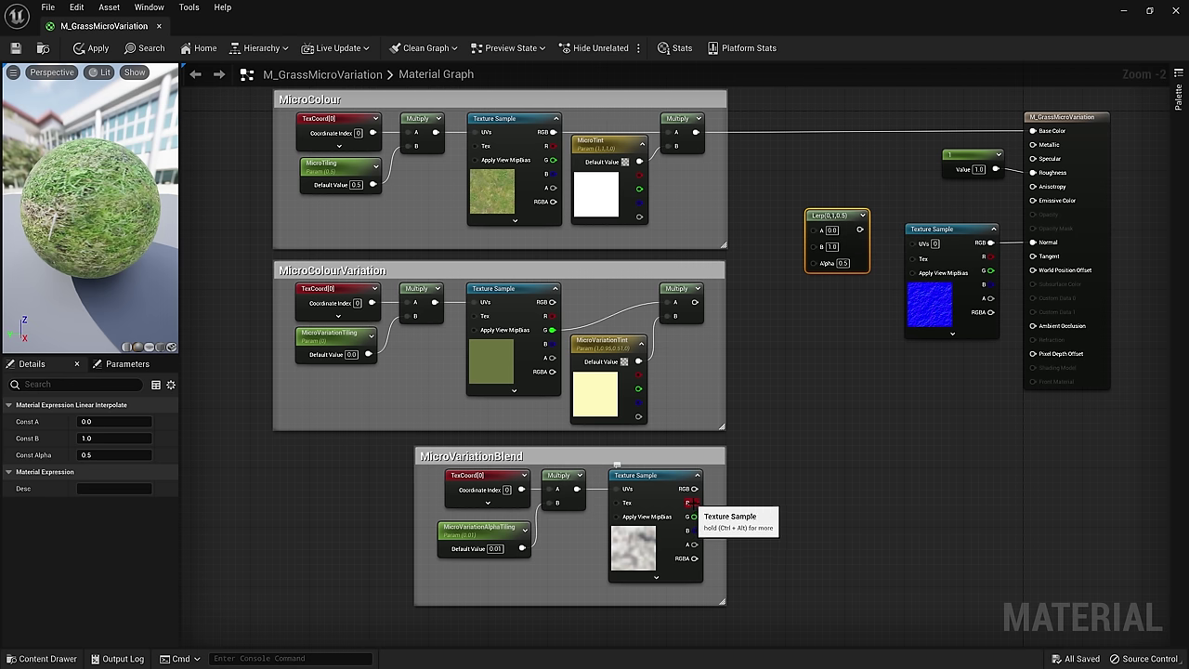
drag(694, 502, 816, 265)
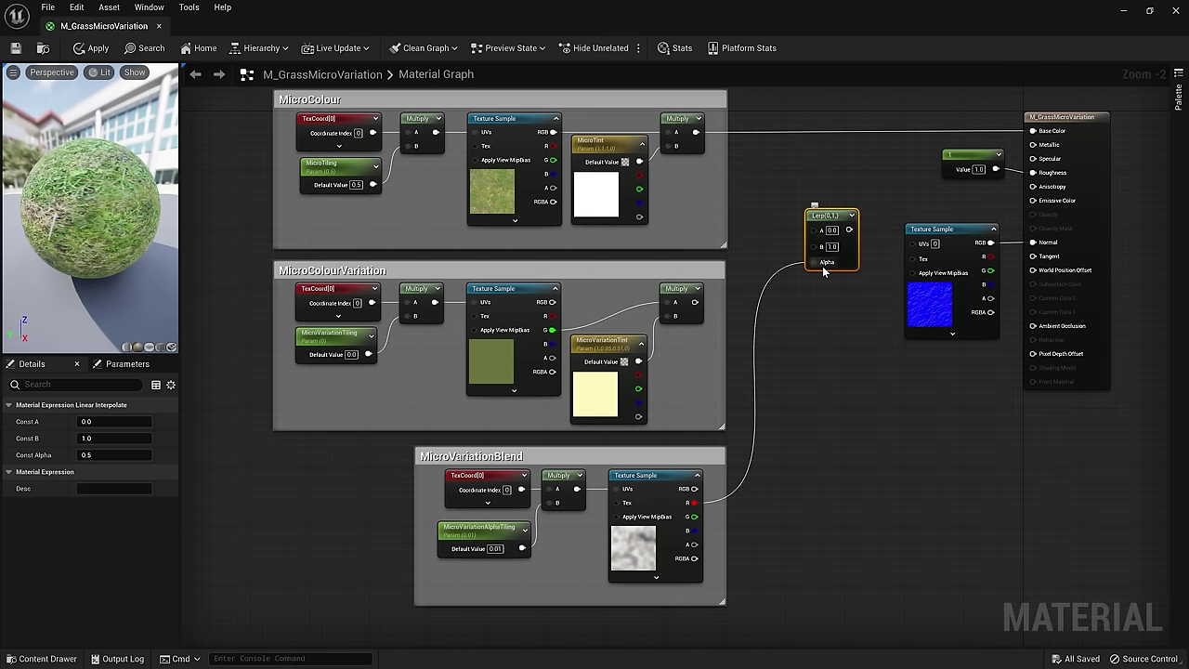
- Feed the MicroColour and MicroColourVariation results into the Lerp's A and B, connect the Lerp to Base Color, and save the material
drag(695, 132, 813, 230)
drag(696, 302, 1029, 131)
click(844, 274)
scroll(845, 274, down, 2)
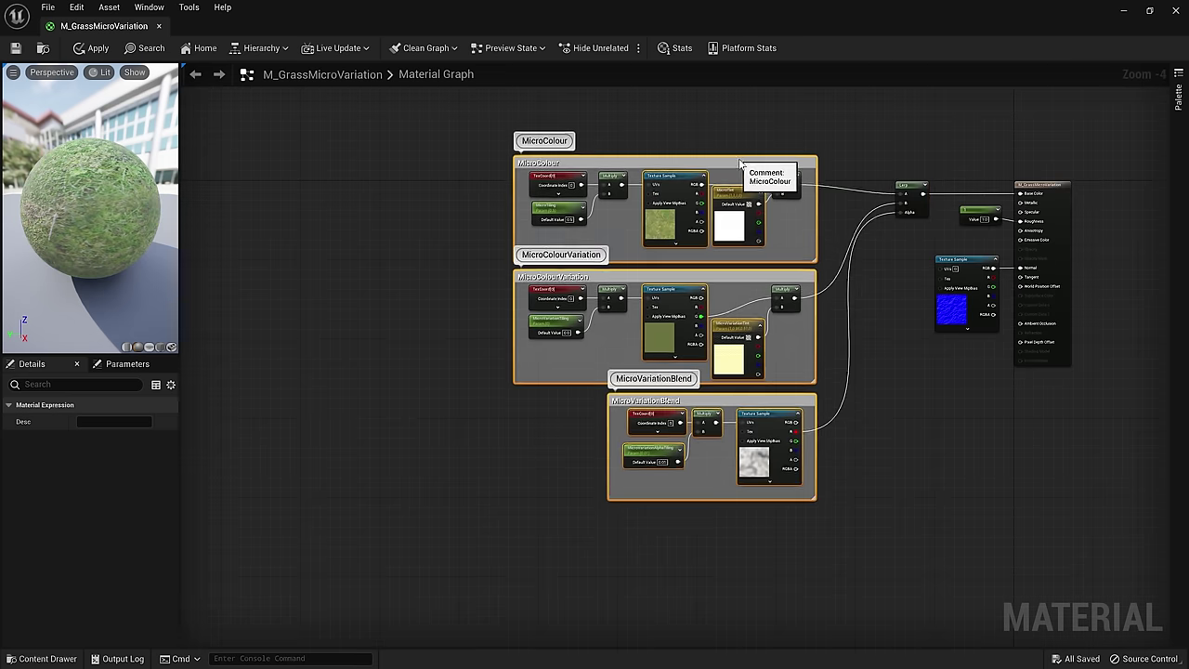
key(Home)
key(ctrl+s)
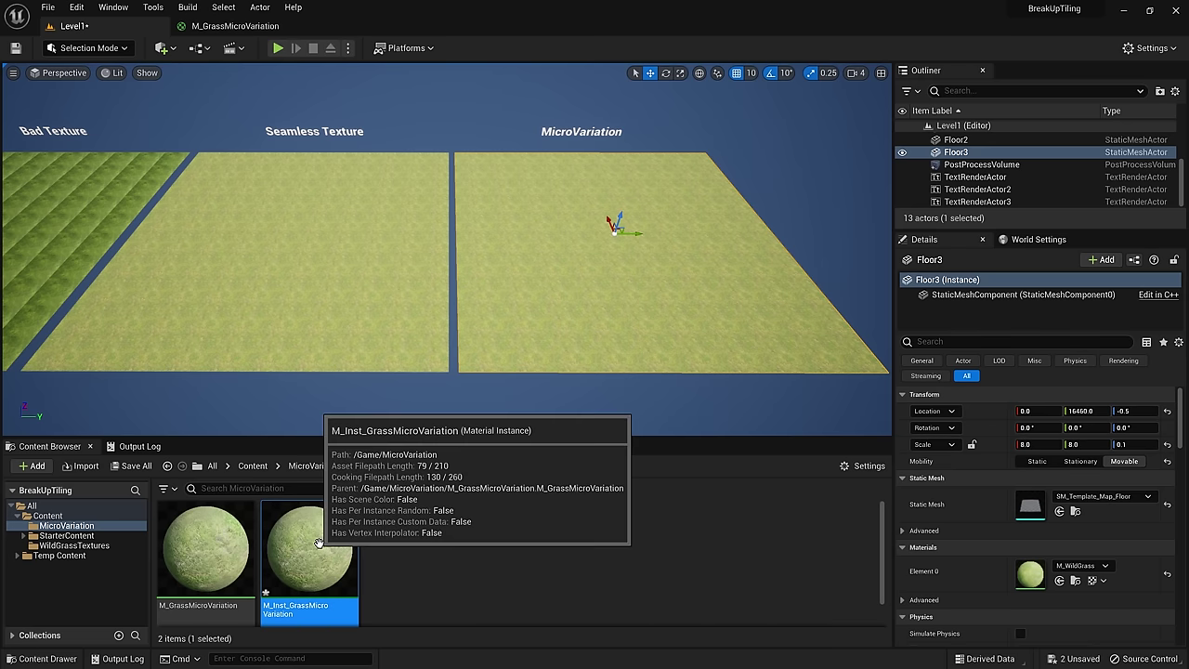
- Apply M_Inst_GrassMicroVariation to the MicroVariation floor, then tint its MicroTint pale green and its MicroVariationTint pale yellow
drag(310, 553, 1059, 571)
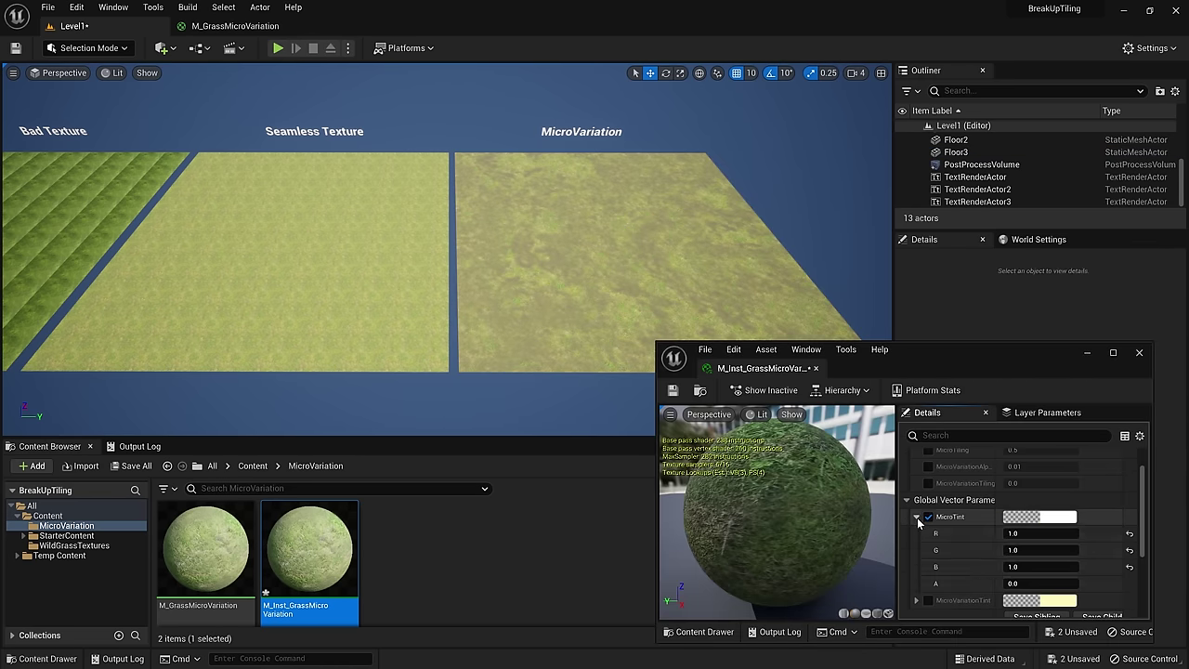
click(1069, 516)
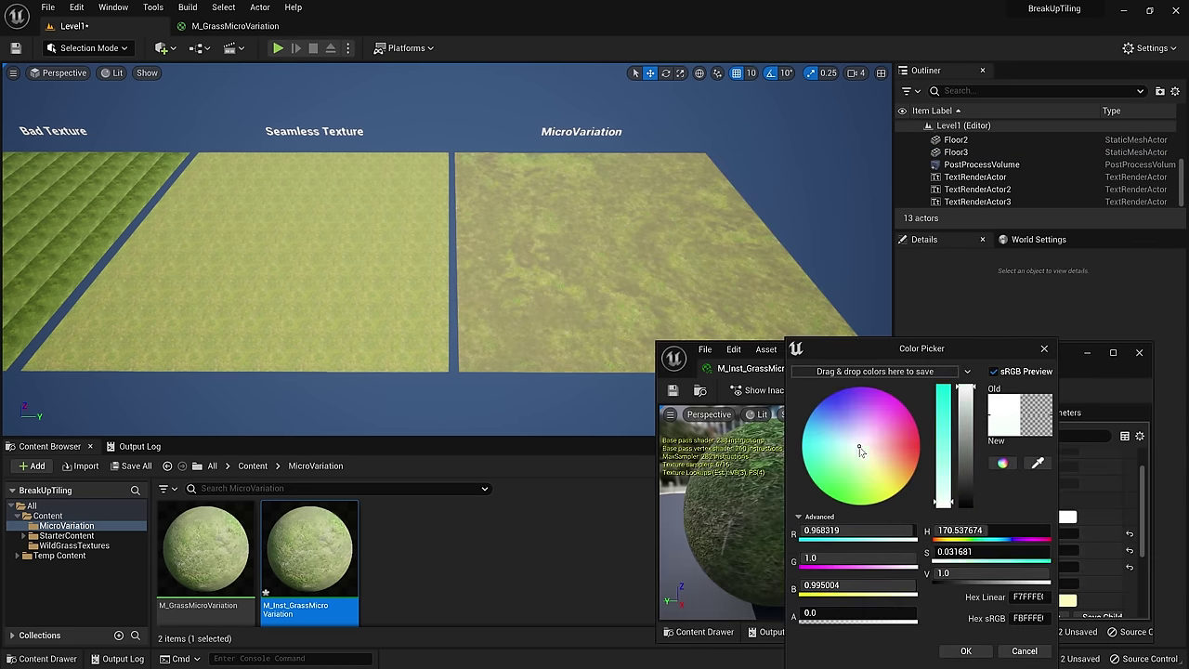
click(1023, 651)
click(1068, 541)
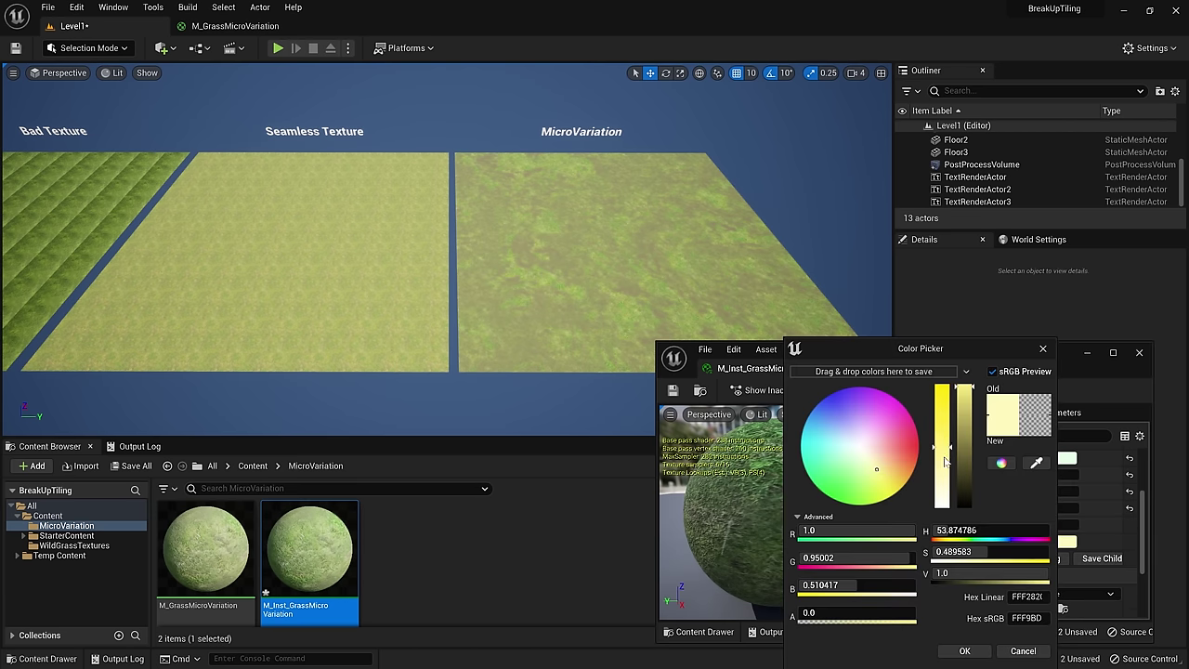
click(964, 650)
click(1141, 352)
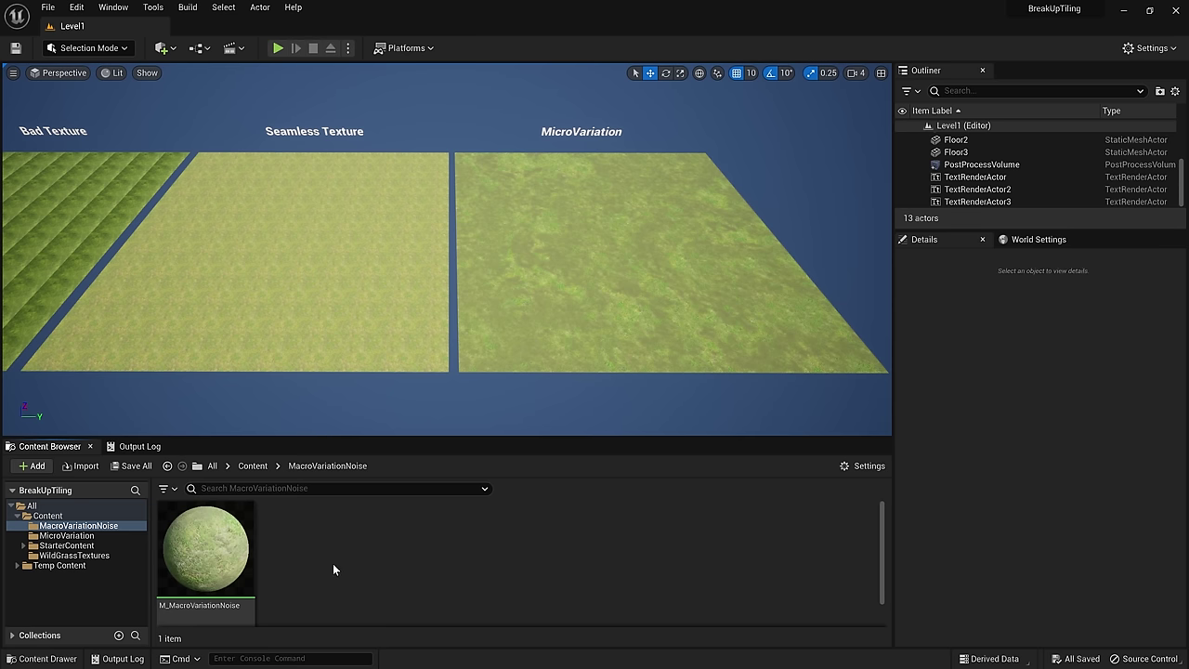
- Open the M_MacroVariationNoise material and add a texture sample using the MicroVariationBlend sample's macro variation texture above MicroColour
double_click(200, 547)
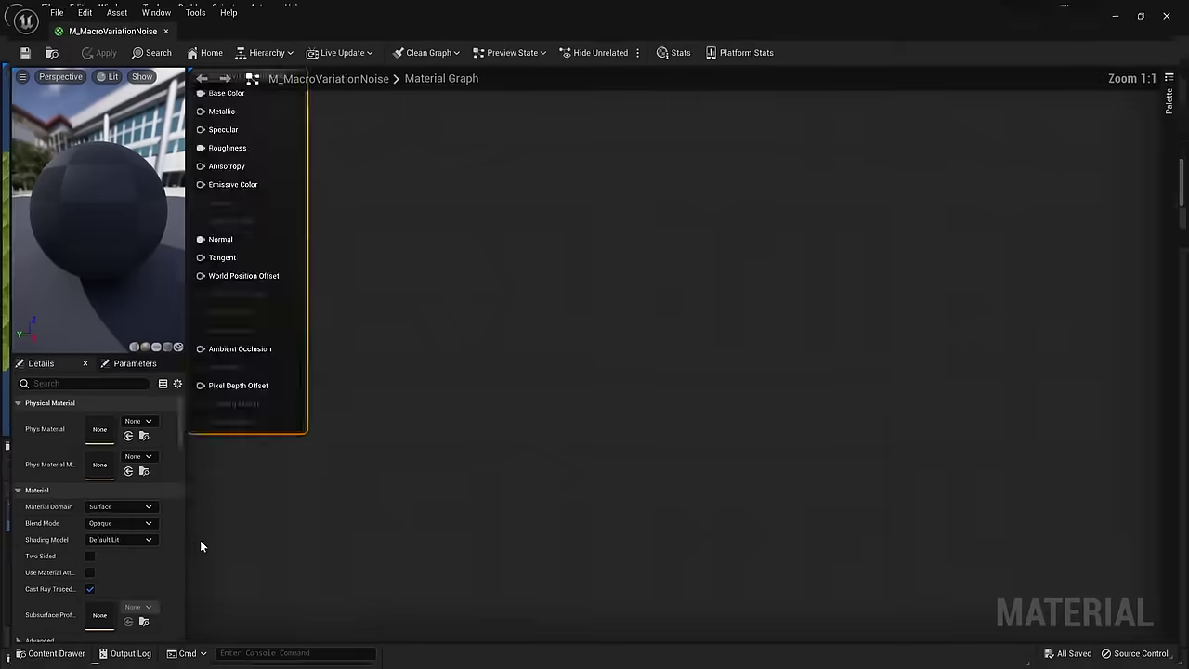
scroll(418, 435, down, 5)
right_drag(385, 434, 590, 567)
scroll(444, 451, up, 3)
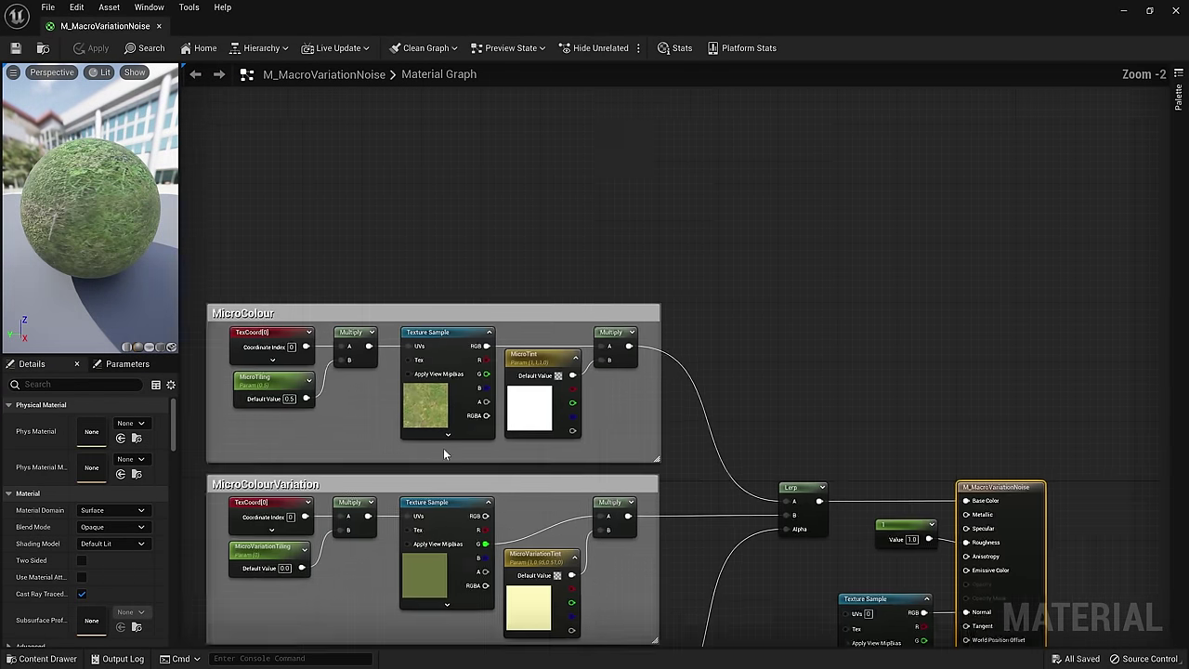
right_drag(443, 451, 469, 339)
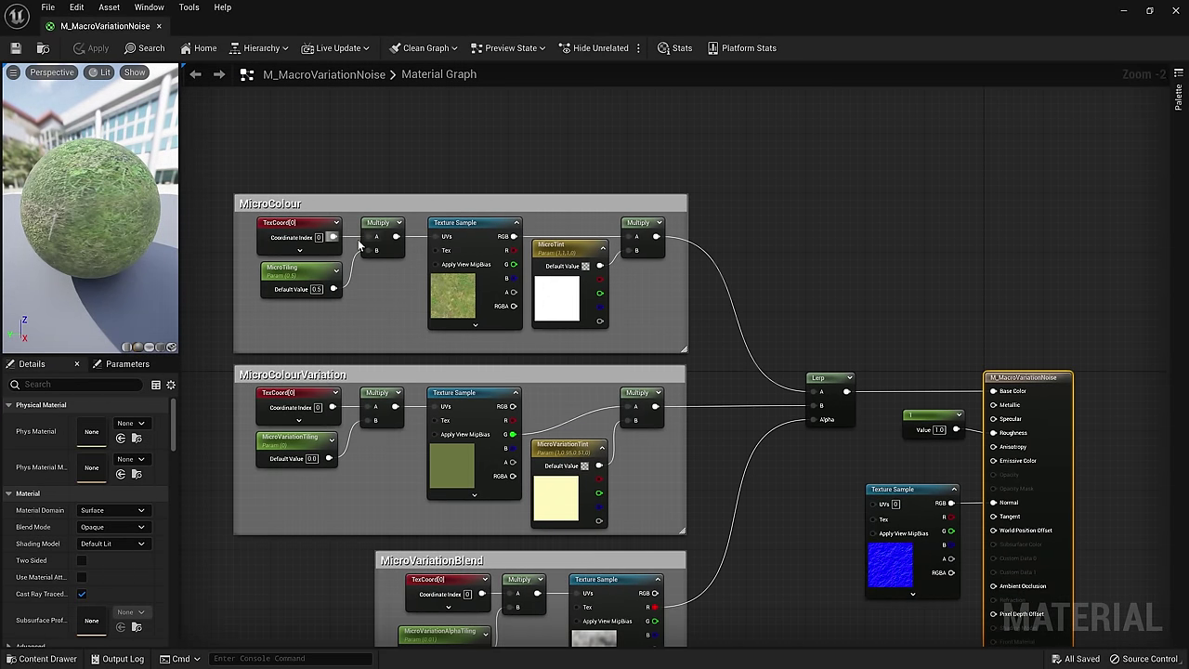
right_drag(357, 225, 359, 171)
click(592, 520)
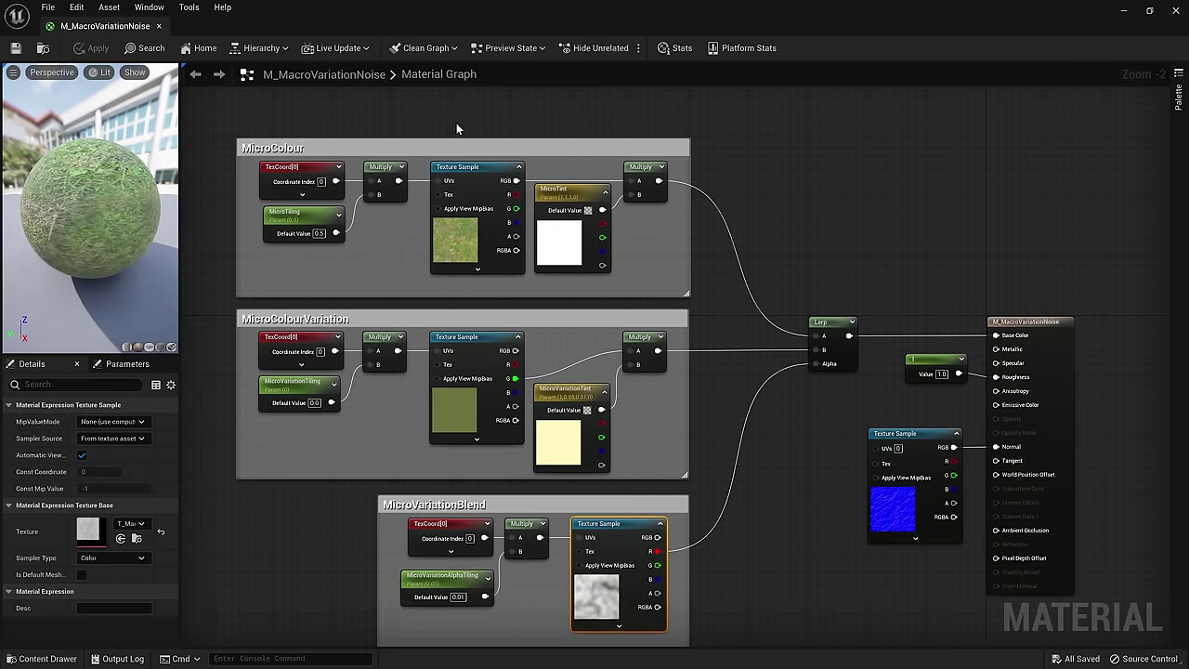
right_drag(457, 128, 553, 381)
click(466, 254)
key(t)
click(465, 253)
drag(485, 254, 464, 226)
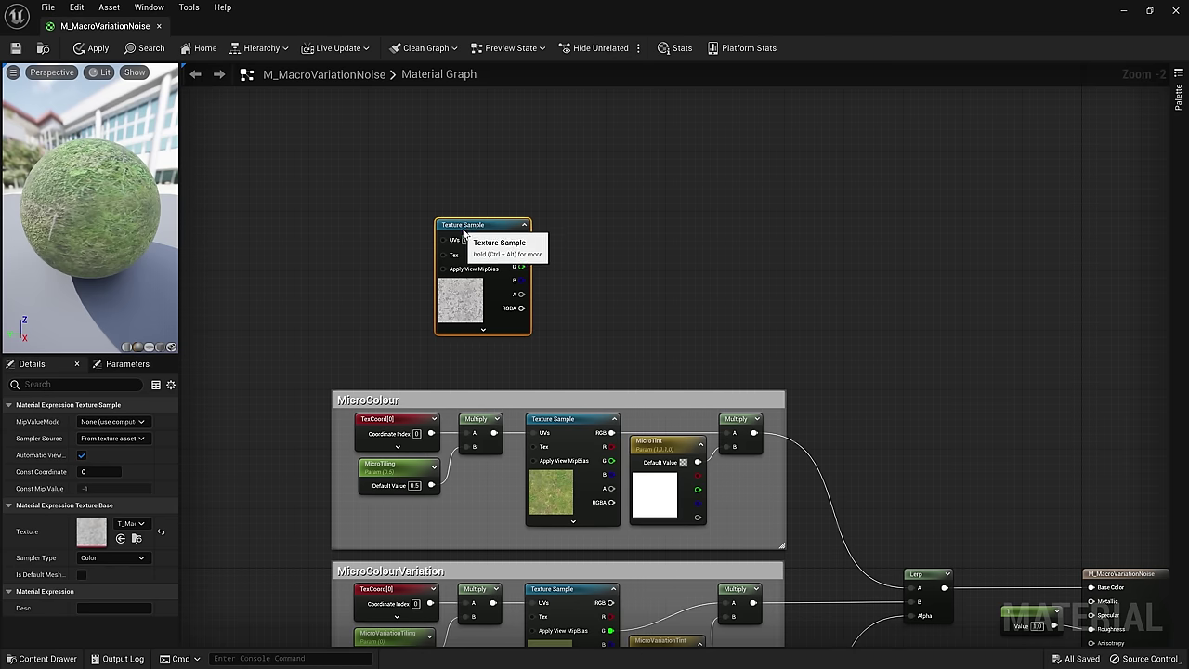
- Add a texture coordinate node with a Constant node below it, placed before the new macro texture sample
click(370, 277)
right_click(318, 229)
text(texcoord)
key(Return)
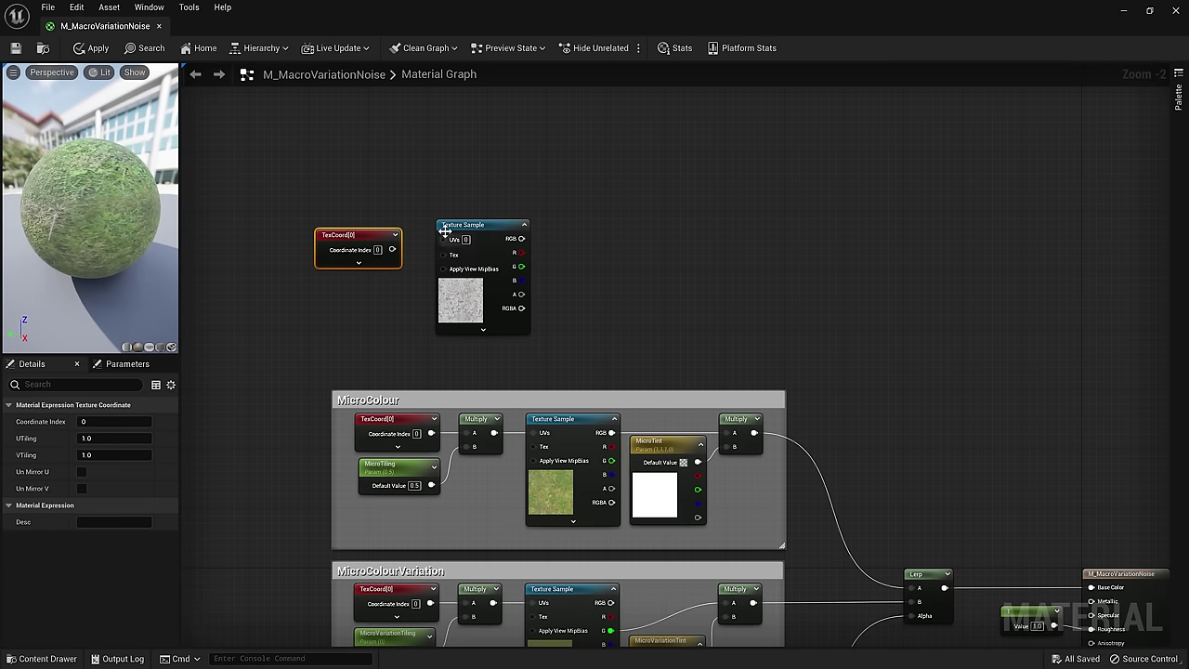
drag(363, 229, 349, 230)
right_click(312, 280)
text(constant)
key(Return)
drag(327, 281, 320, 278)
drag(469, 226, 490, 226)
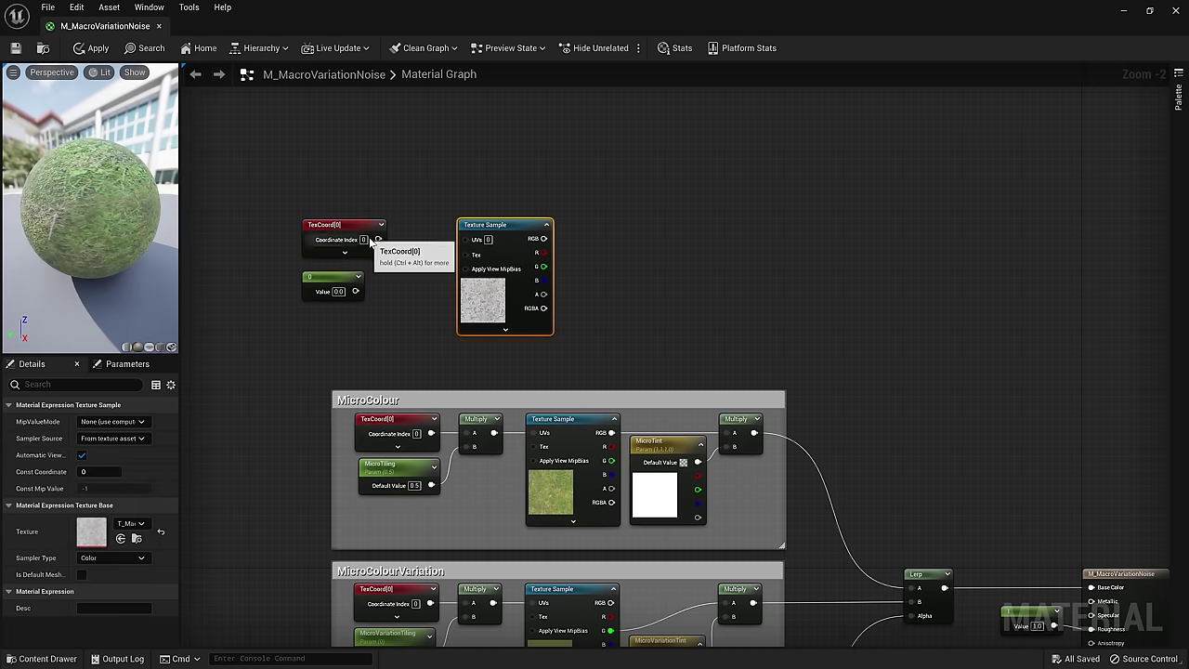
- Multiply the texture coordinate by the constant into the new sample's UVs, and set the constant to 0.005
text(*)
drag(378, 239, 465, 239)
key(Return)
drag(355, 291, 406, 252)
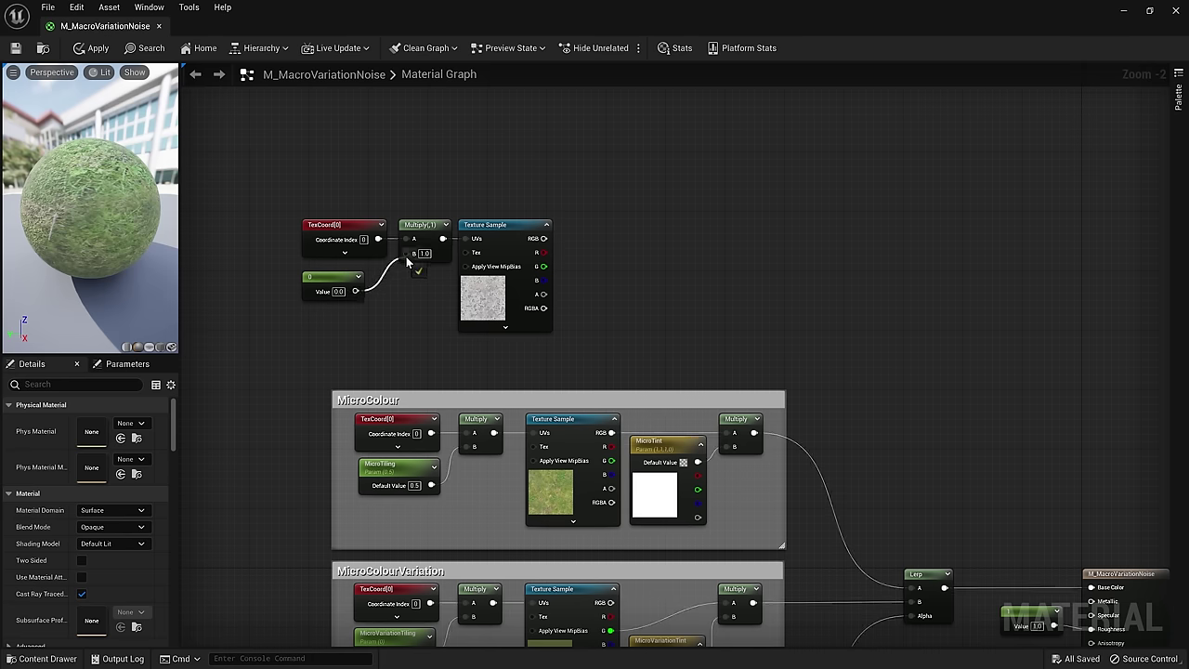
text(0.005)
key(Return)
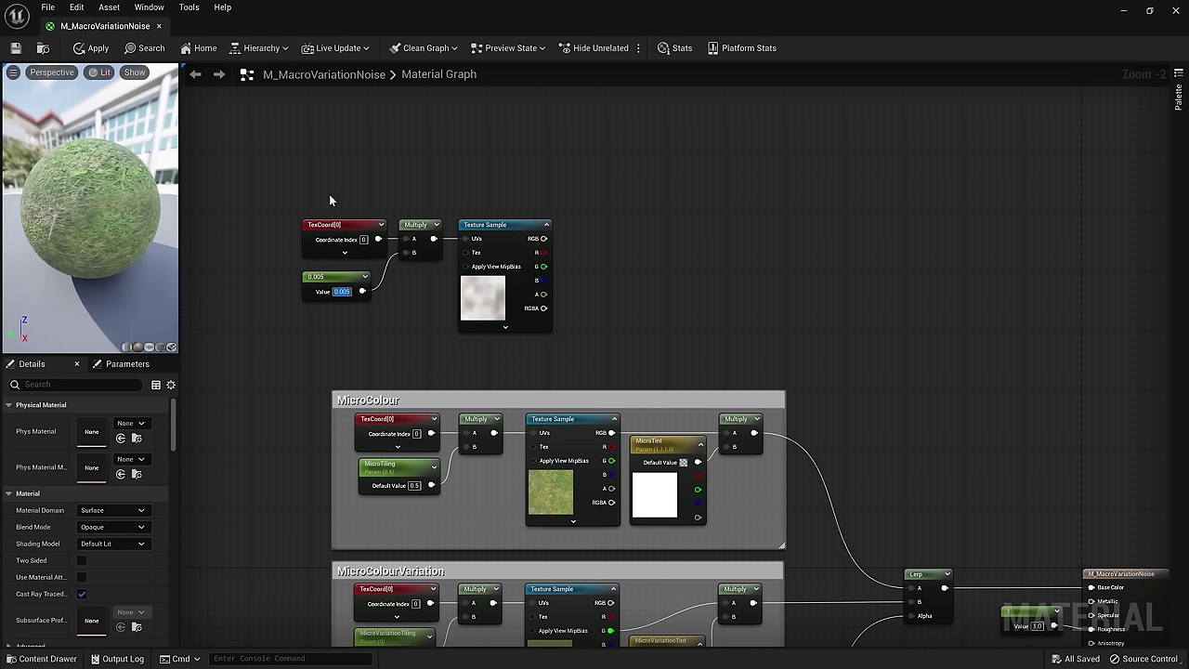
- Duplicate the noise sample with its tiling nodes below the original, and set the copy's constant to 0.0015
drag(301, 159, 537, 337)
drag(497, 231, 505, 129)
key(ctrl+d)
drag(453, 283, 500, 252)
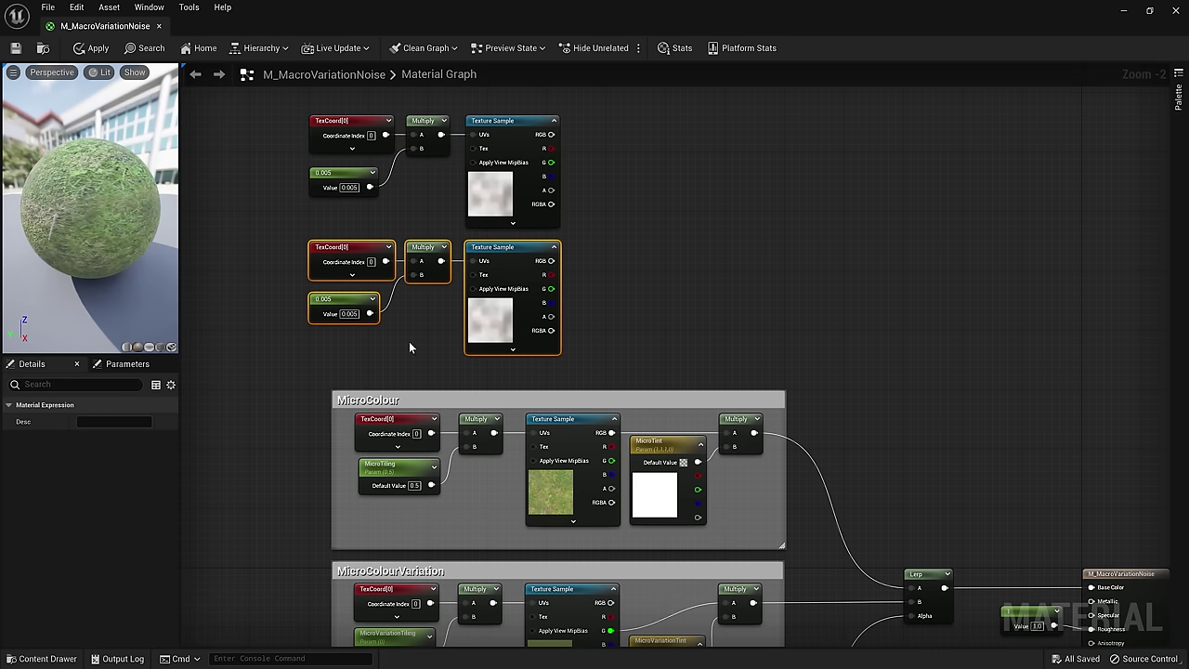
click(409, 344)
click(349, 313)
text(0.001)
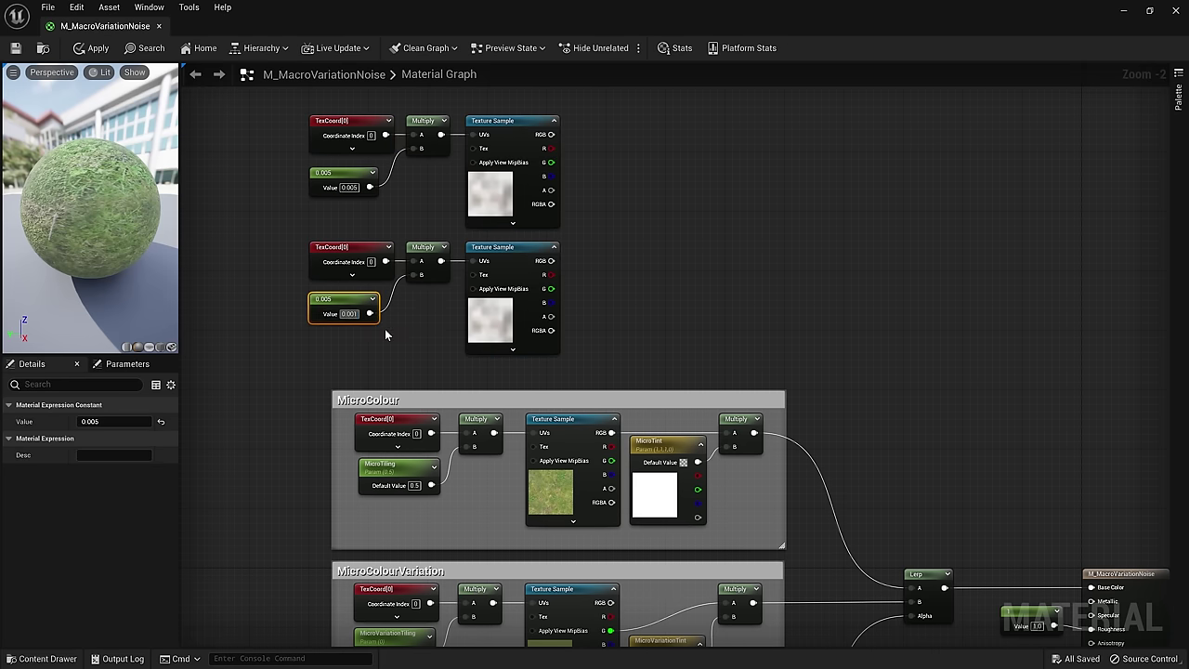
text(5)
key(Return)
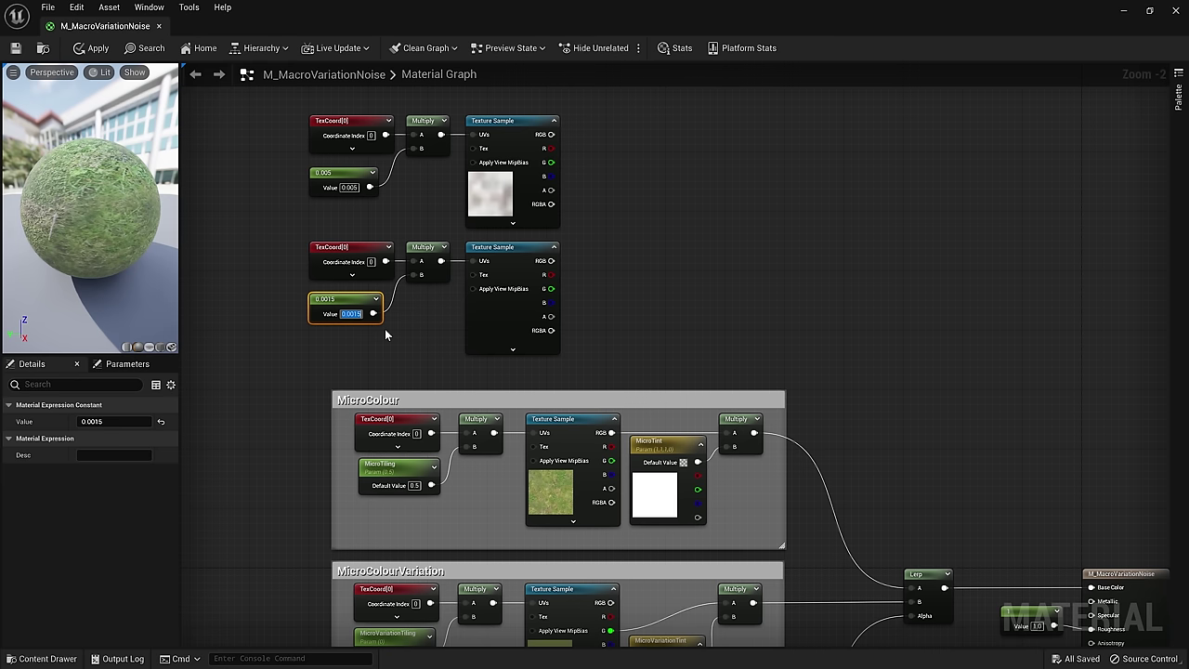
- Route each noise sample's red channel through its own Add node with B set to 0.5, and line the two nodes up
drag(550, 148, 605, 165)
text(add)
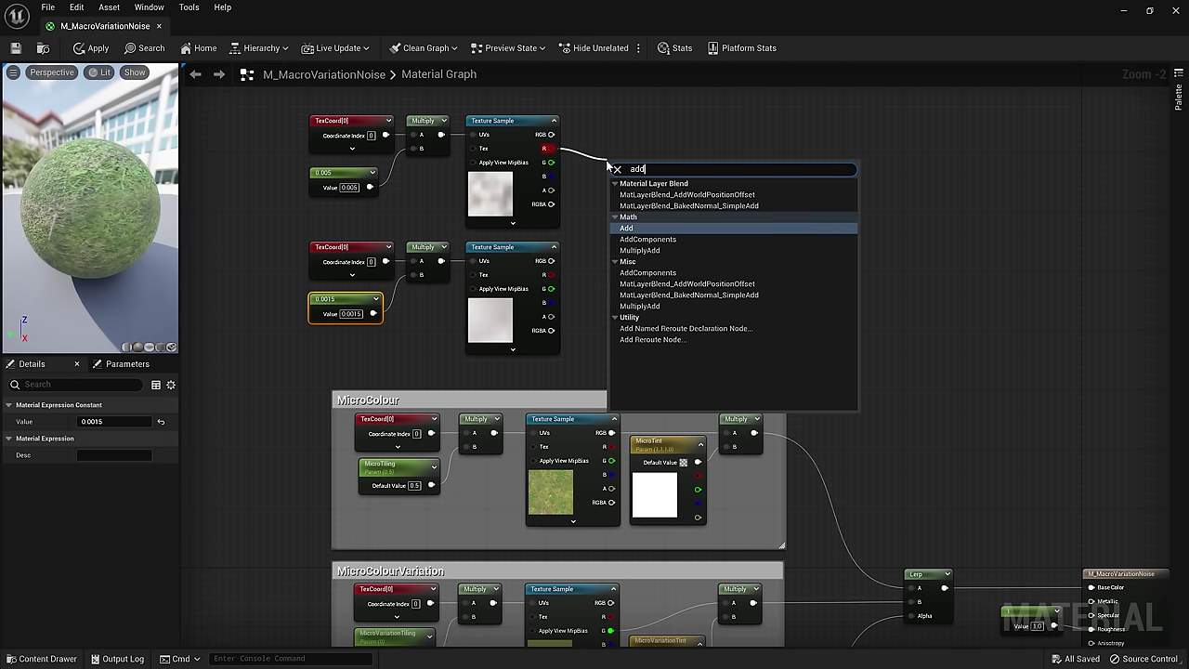
click(629, 226)
click(633, 194)
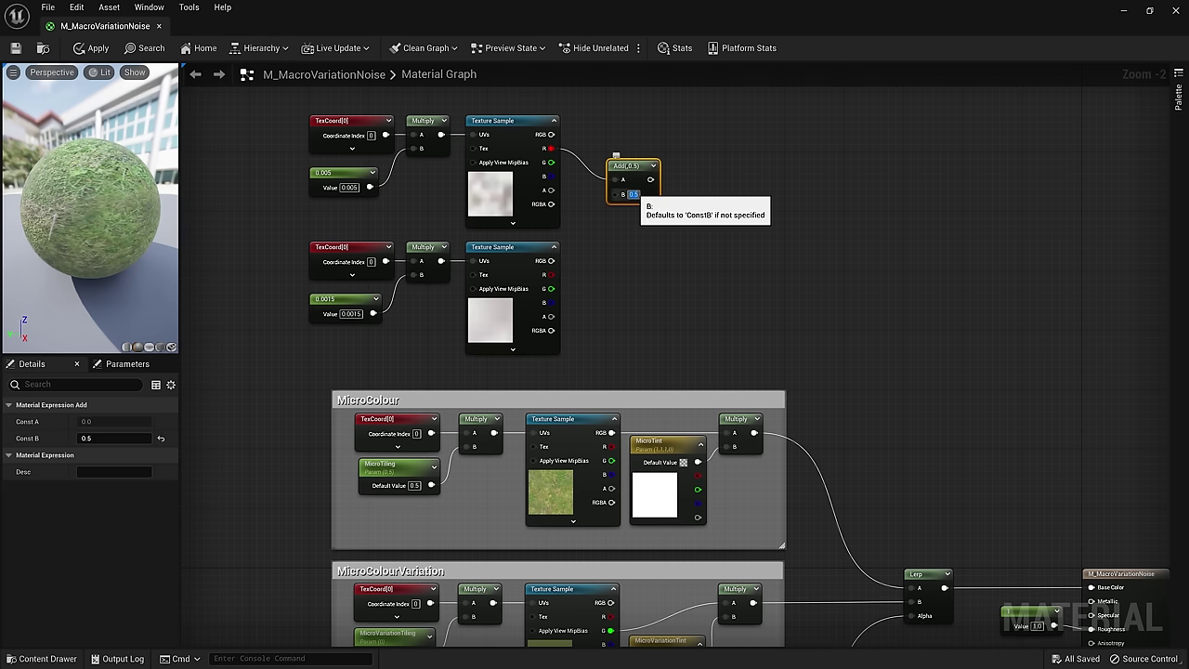
key(ctrl+c)
key(ctrl+v)
drag(551, 274, 632, 264)
drag(632, 164, 628, 134)
drag(601, 111, 687, 305)
drag(635, 135, 628, 276)
- Add a Multiply node that combines the outputs of the two Add nodes
click(685, 216)
text(*)
click(714, 227)
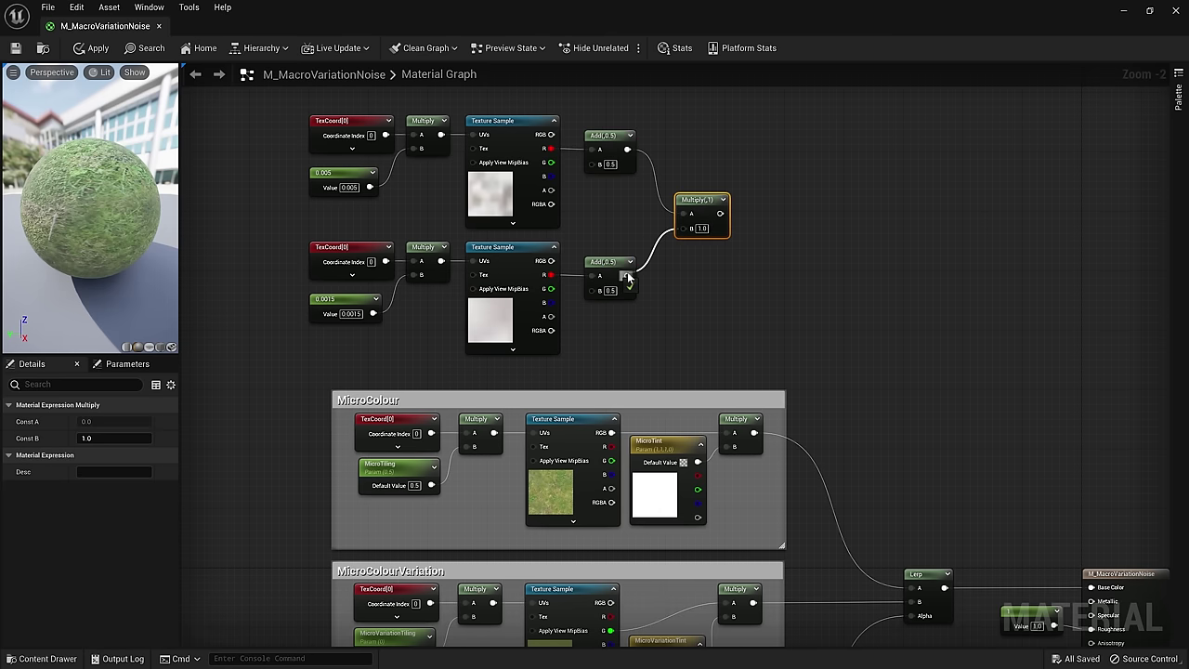
- Group both noise chains in a comment box named MacroVariationNoise, aligned above the MicroColour box
scroll(692, 300, down, 1)
drag(353, 110, 812, 369)
text(c)
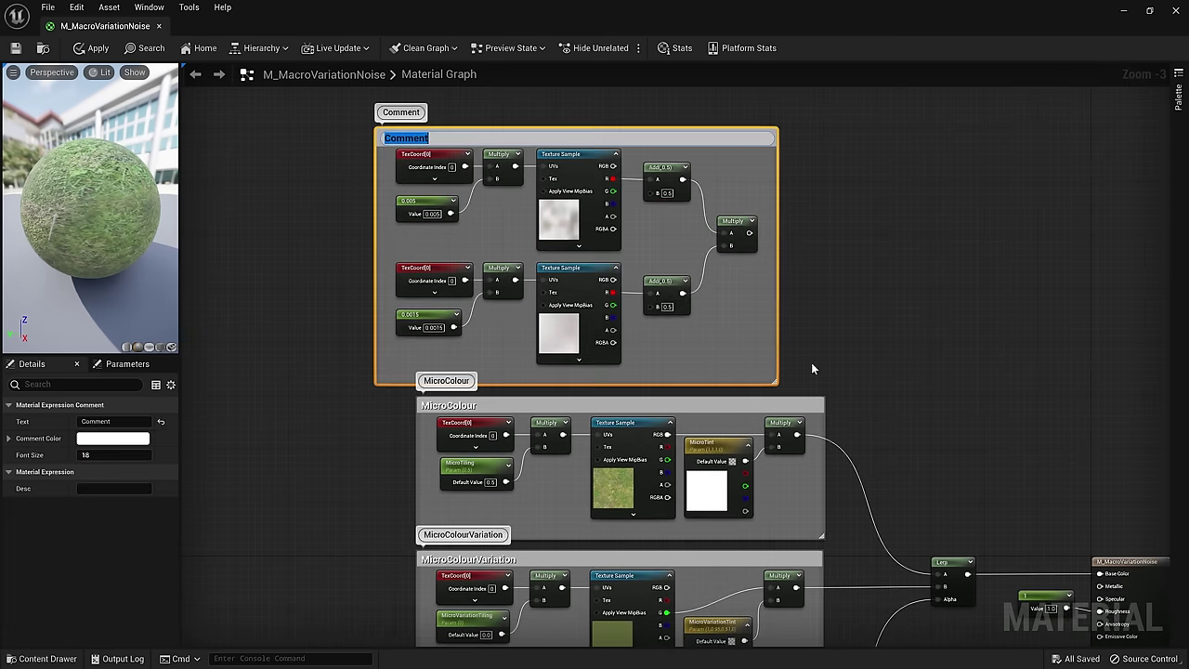
text(MacroVariationNoise)
key(Return)
drag(511, 136, 553, 130)
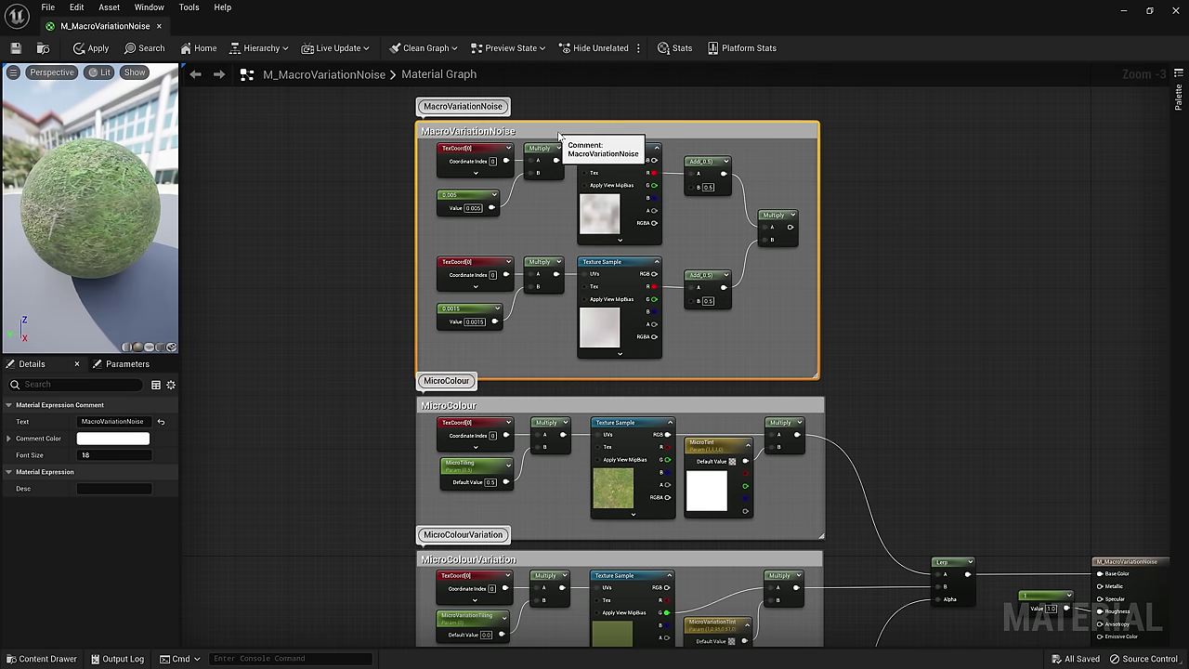
- Add a scalar parameter named NoiseContrast beside the MacroVariationNoise box with a default value of 0.5
right_drag(917, 276, 684, 307)
right_click(708, 206)
text(scalar)
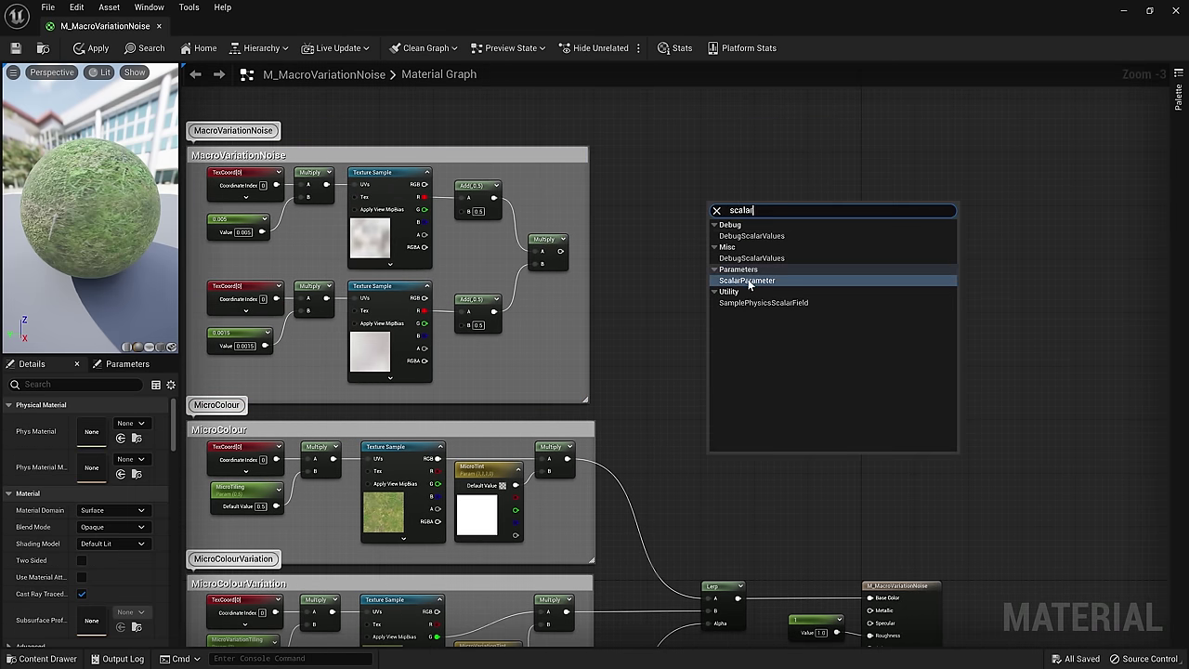
click(748, 281)
text(NoiseContra)
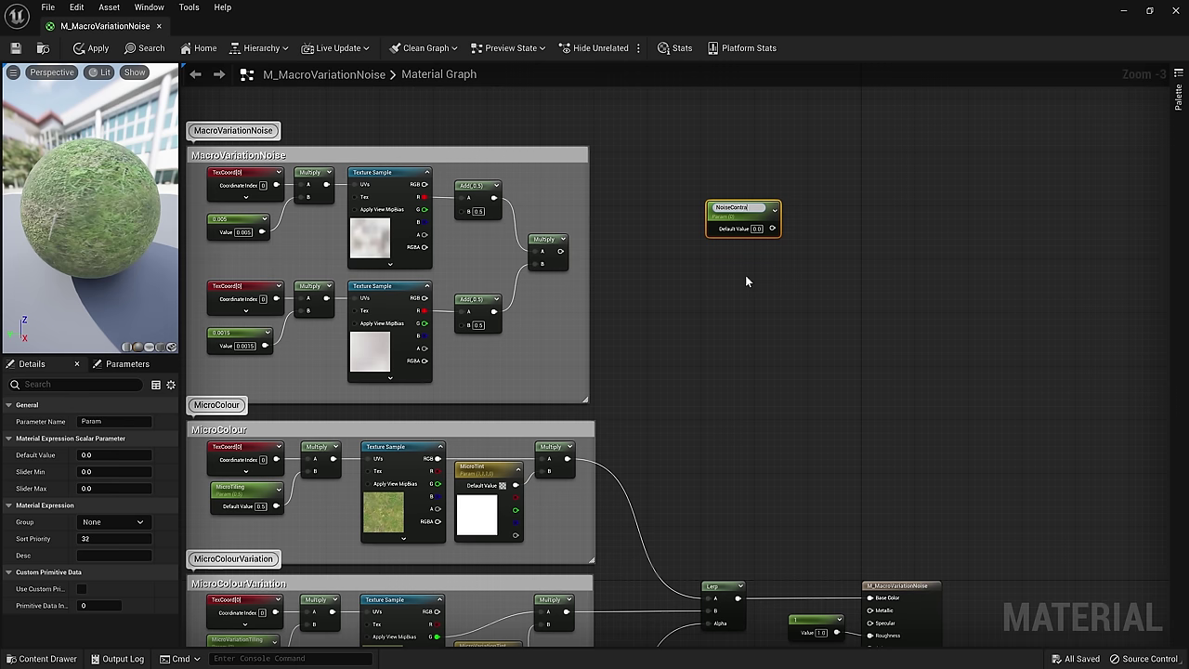
text(st)
key(Return)
scroll(745, 278, up, 1)
right_drag(704, 280, 776, 309)
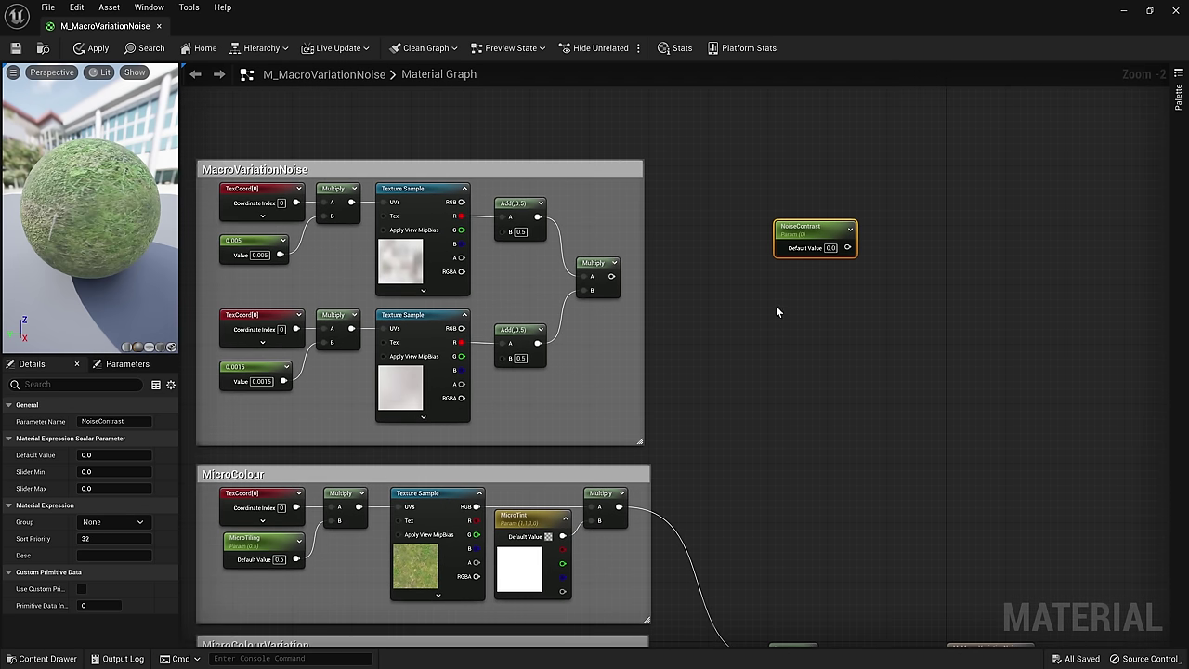
click(830, 247)
- Feed NoiseContrast into A of a new LinearInterpolate node, and connect the MacroVariationNoise Multiply to its Alpha
drag(848, 247, 891, 230)
text(linearin)
key(Return)
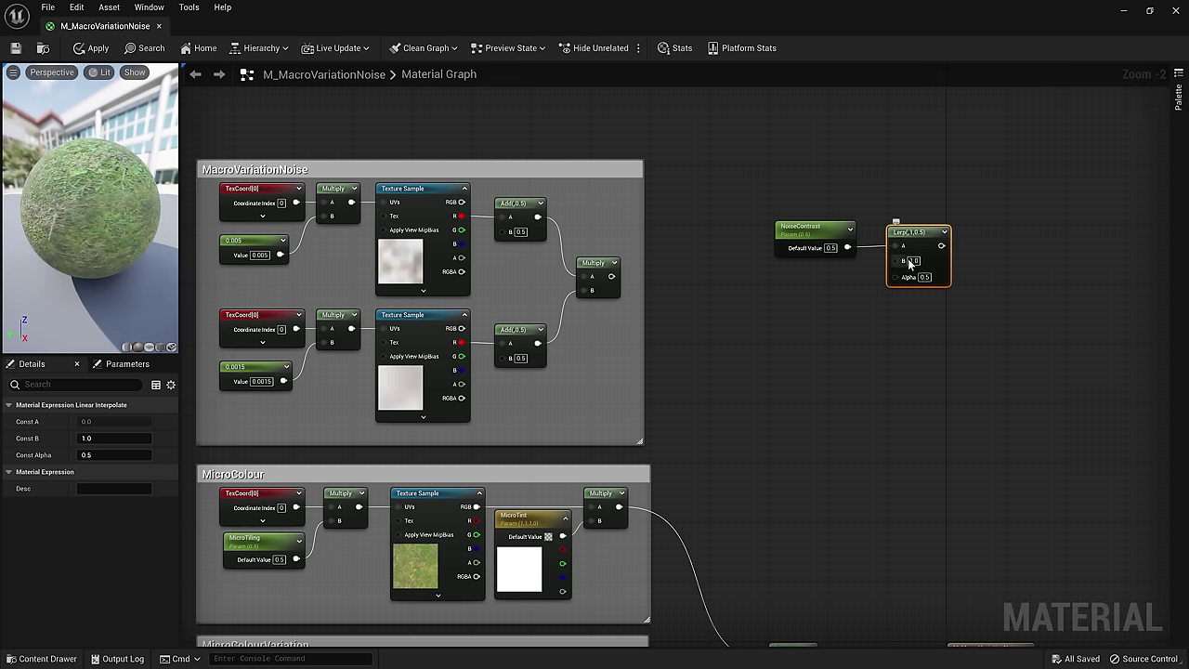
drag(611, 276, 892, 275)
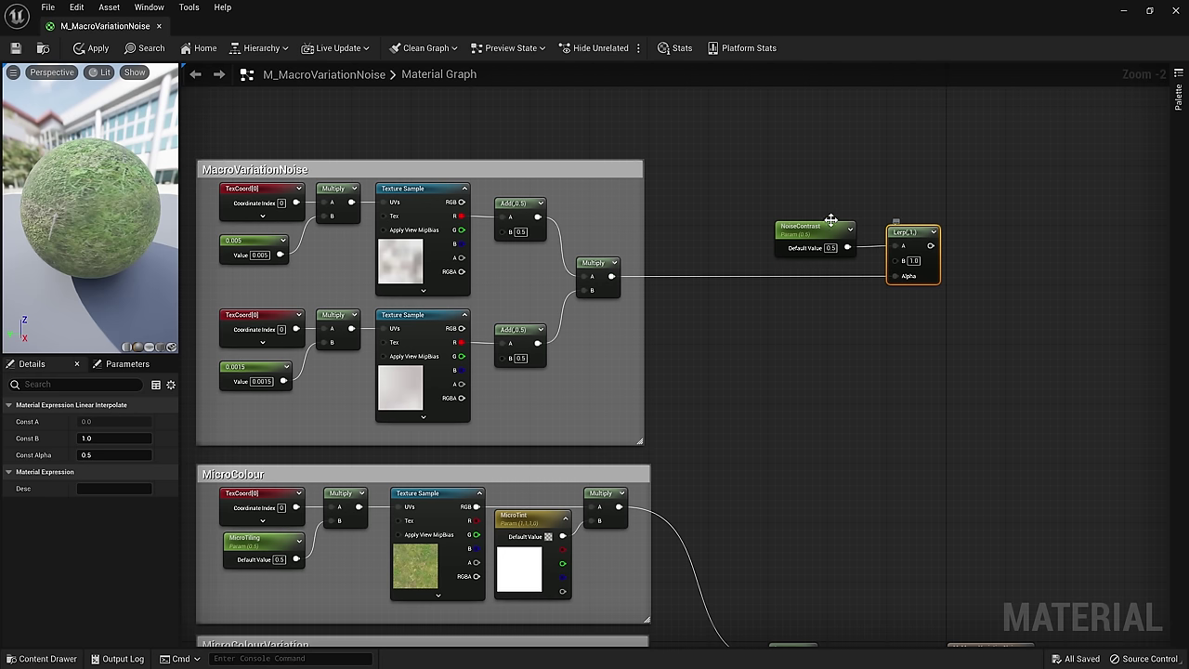
- Group the parameter and its Lerp in a comment box named NoiseContrast, placed close to the MacroVariationNoise box
drag(745, 179, 975, 317)
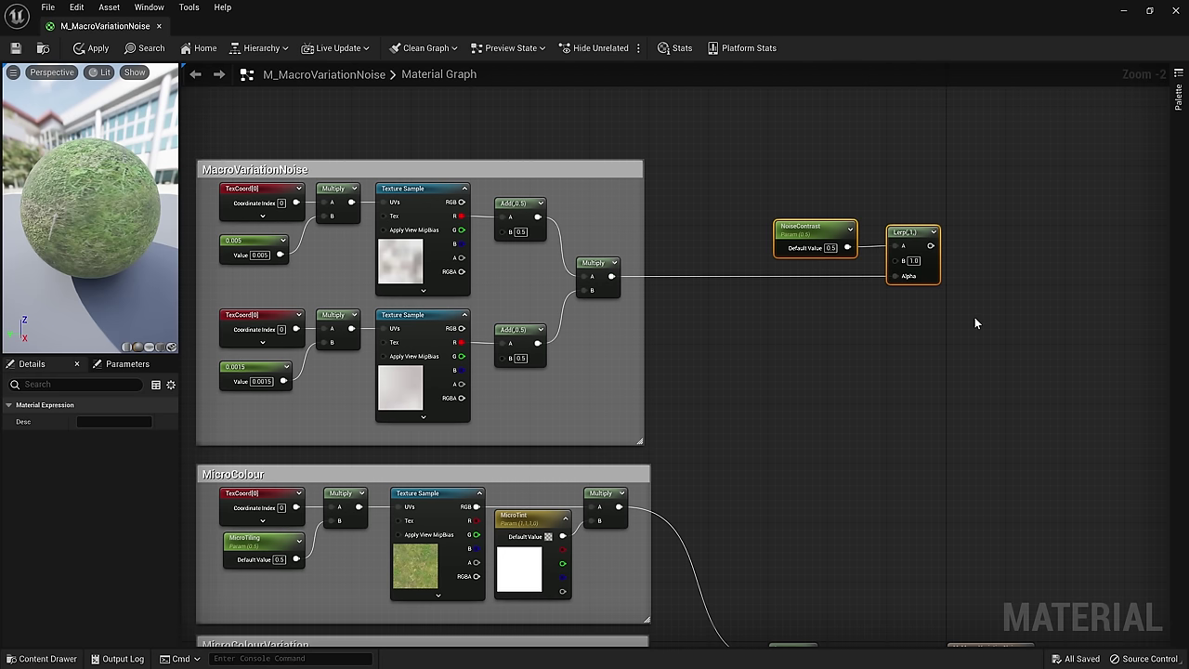
text(cNoiseContrast)
key(Return)
scroll(792, 400, down, 4)
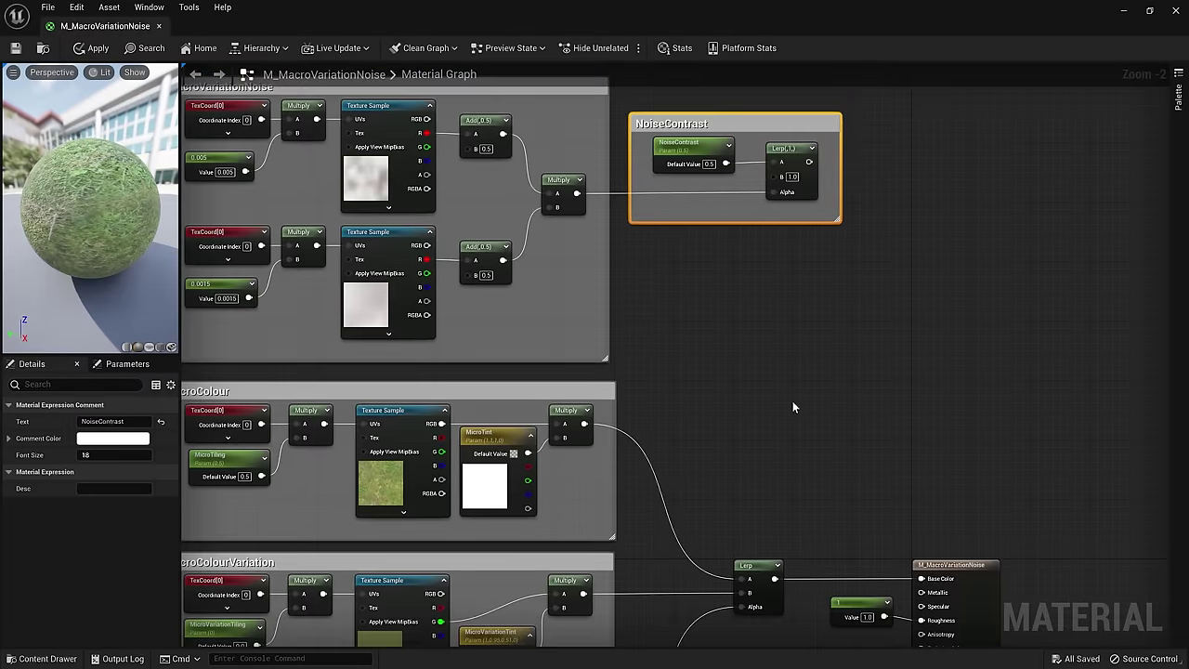
drag(680, 254, 651, 253)
scroll(765, 397, up, 2)
- Multiply the NoiseContrast output with the micro variation Lerp, and connect the result to the material's Base Color
drag(797, 427, 717, 426)
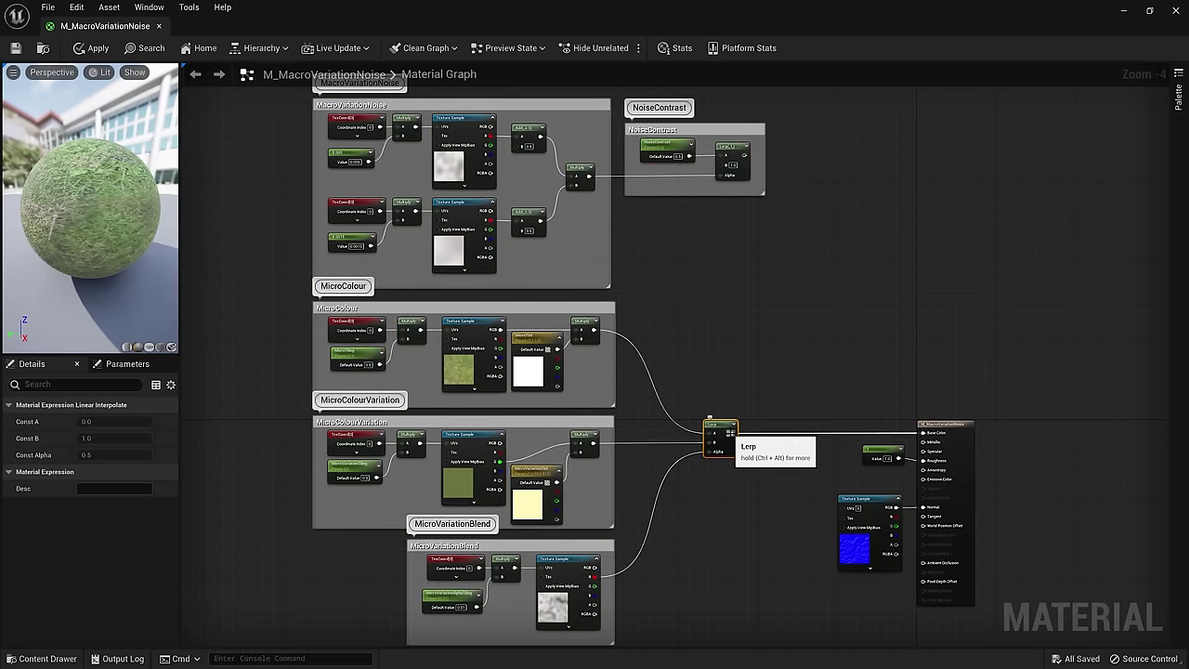
drag(744, 155, 807, 283)
text(mul)
key(Return)
drag(732, 433, 924, 433)
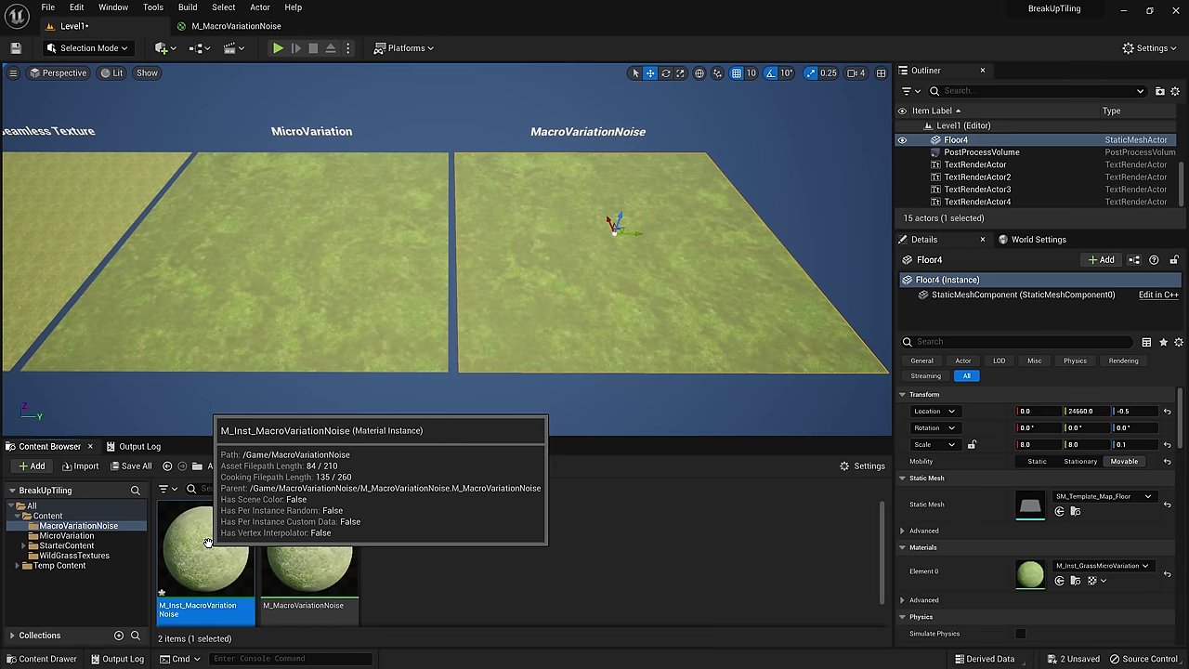
- Apply M_Inst_MacroVariationNoise to the MacroVariationNoise floor, and go through the instance's tint and scalar parameters
drag(206, 544, 1037, 575)
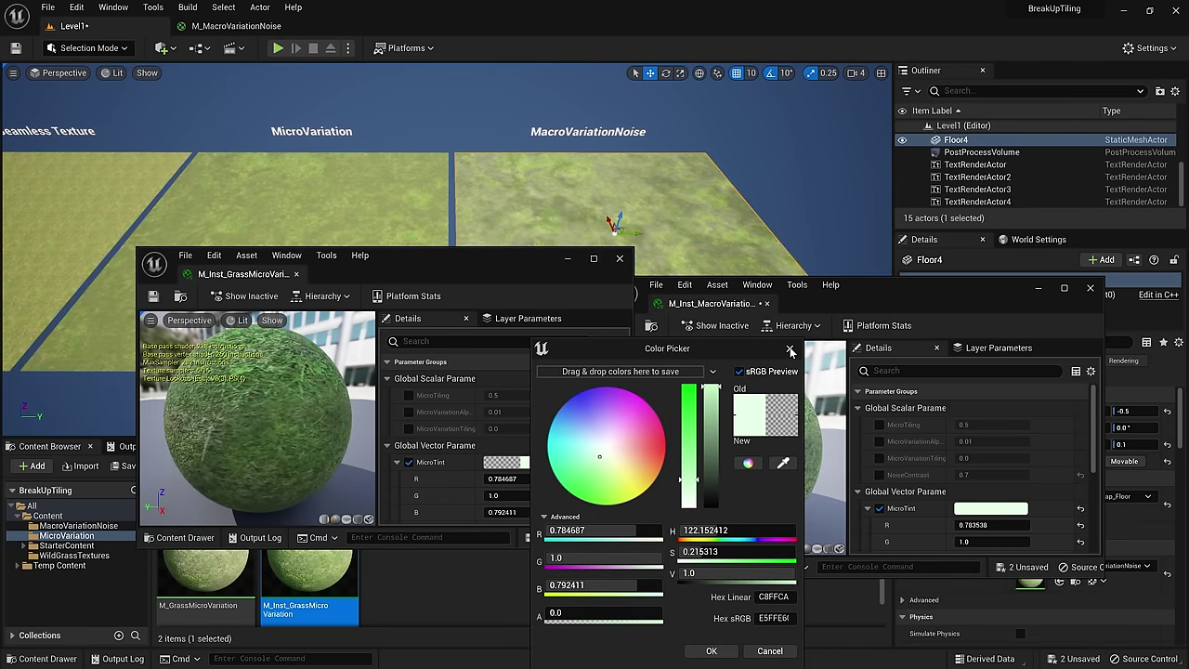
click(788, 349)
scroll(975, 446, down, 3)
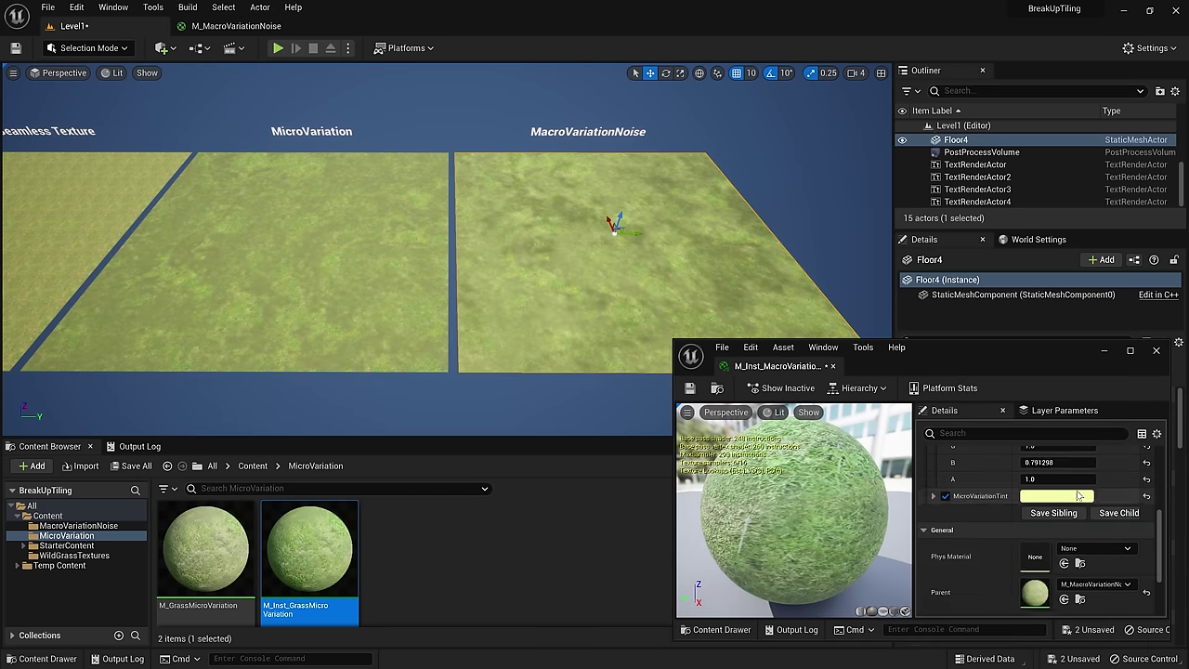
scroll(1075, 499, up, 5)
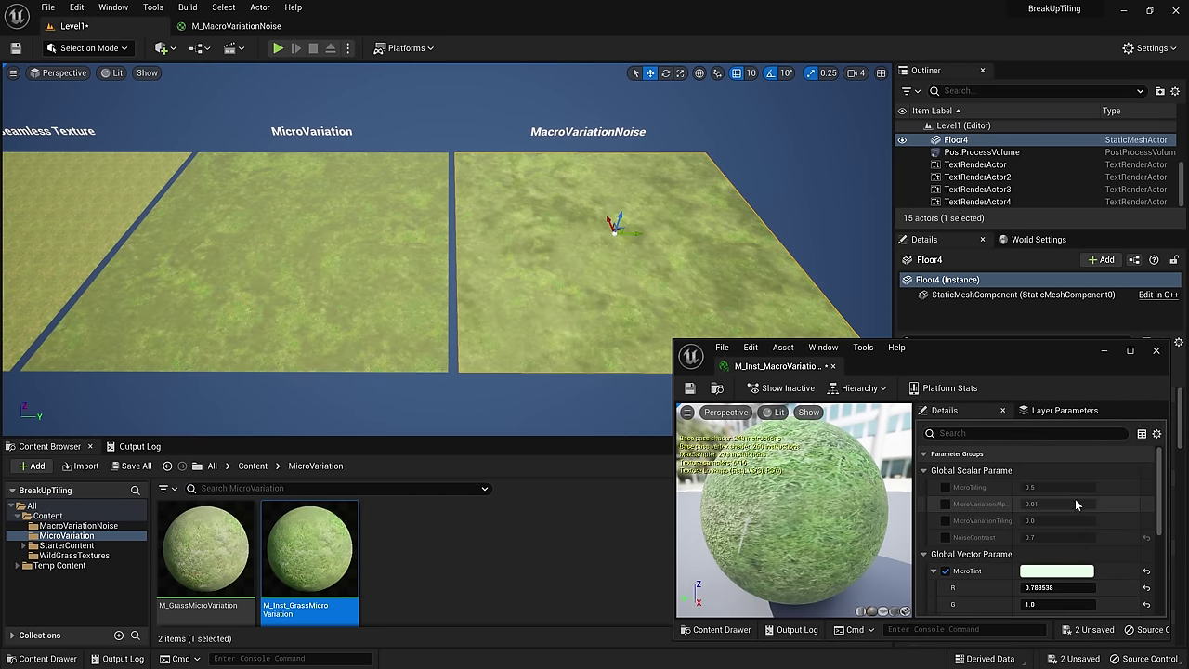
- Override NoiseContrast with 0.6 in the MacroVariationNoise material instance, then save the instance and close its editor
click(943, 537)
click(1042, 537)
text(0.6)
key(Return)
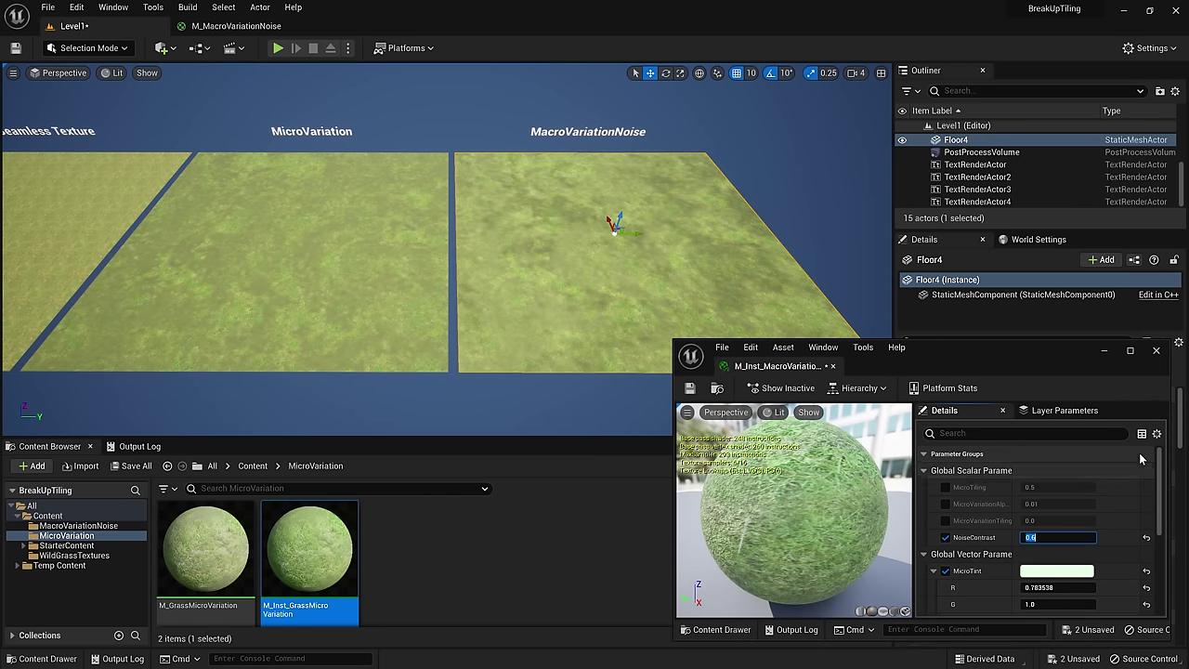
click(692, 390)
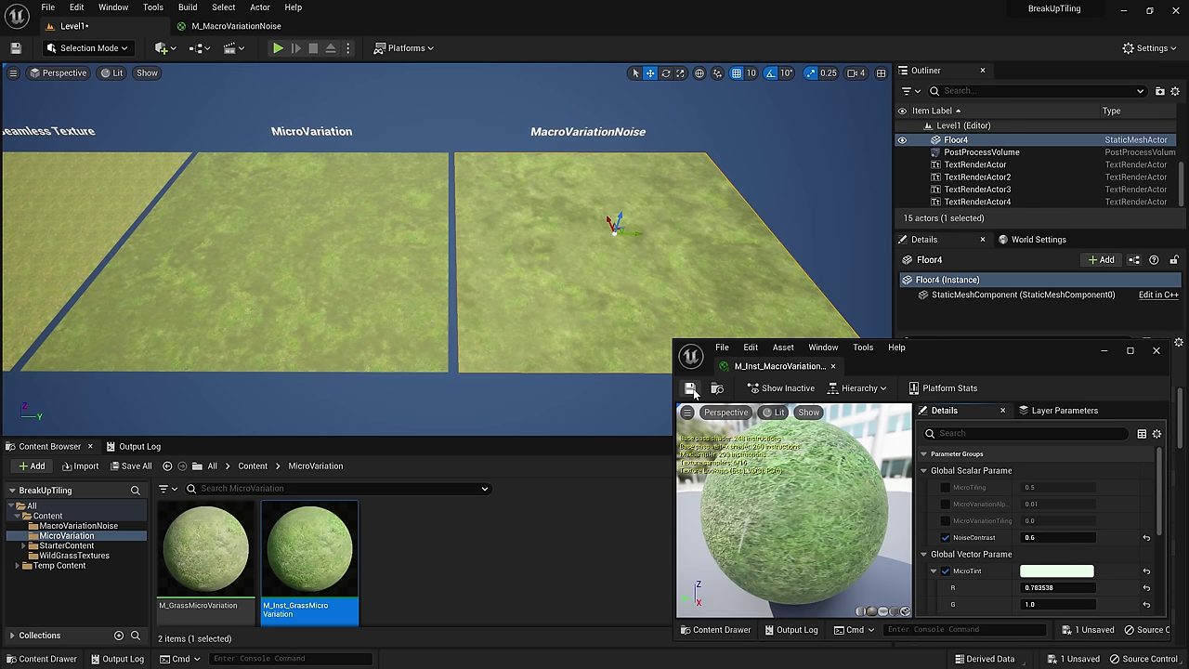
click(1156, 351)
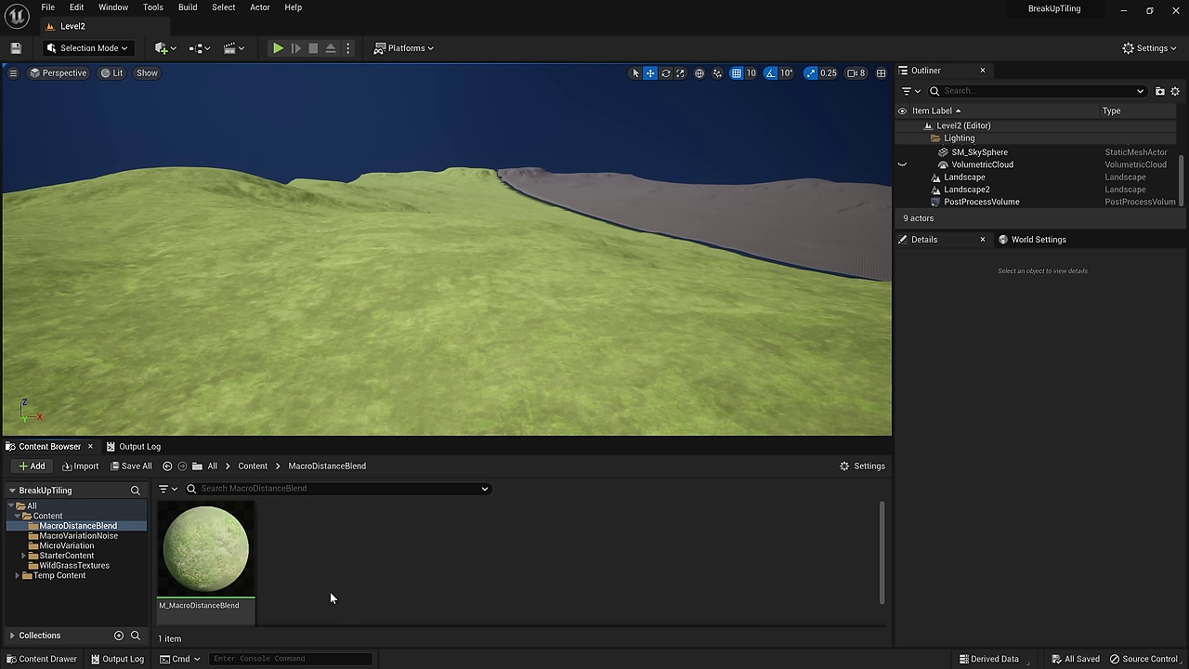
- Open M_MacroDistanceBlend and group the MicroColour, MicroColourVariation and MicroVariationBlend boxes in a comment named Near, placed just below MacroVariationNoise
mouse_move(198, 548)
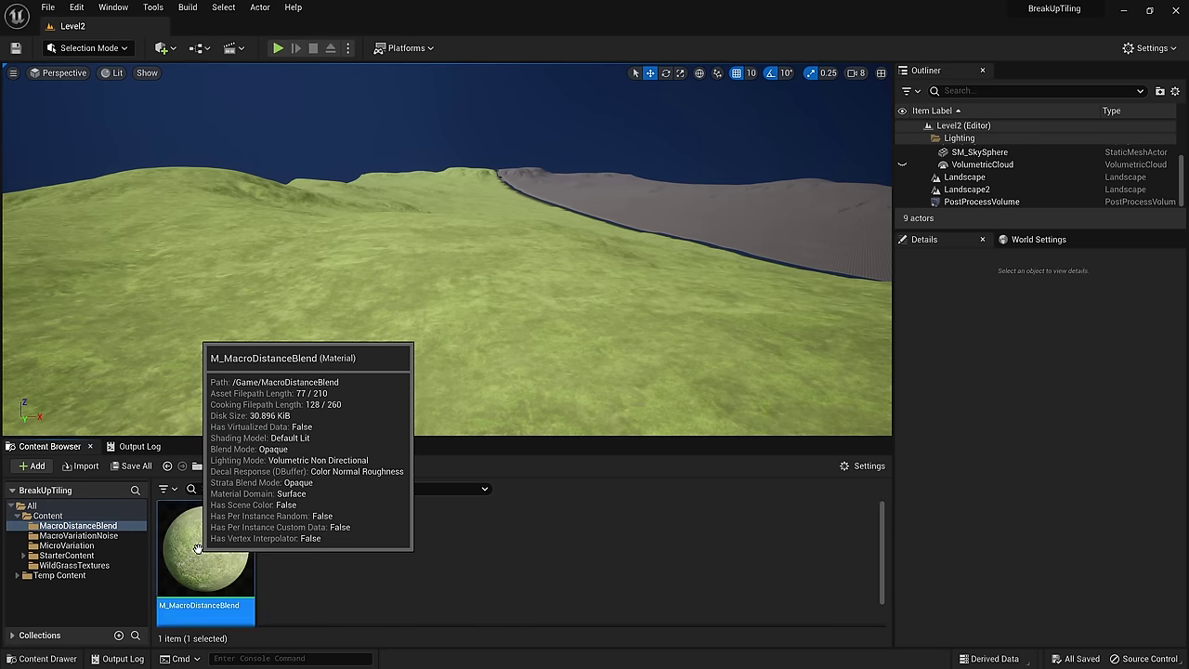
double_click(198, 548)
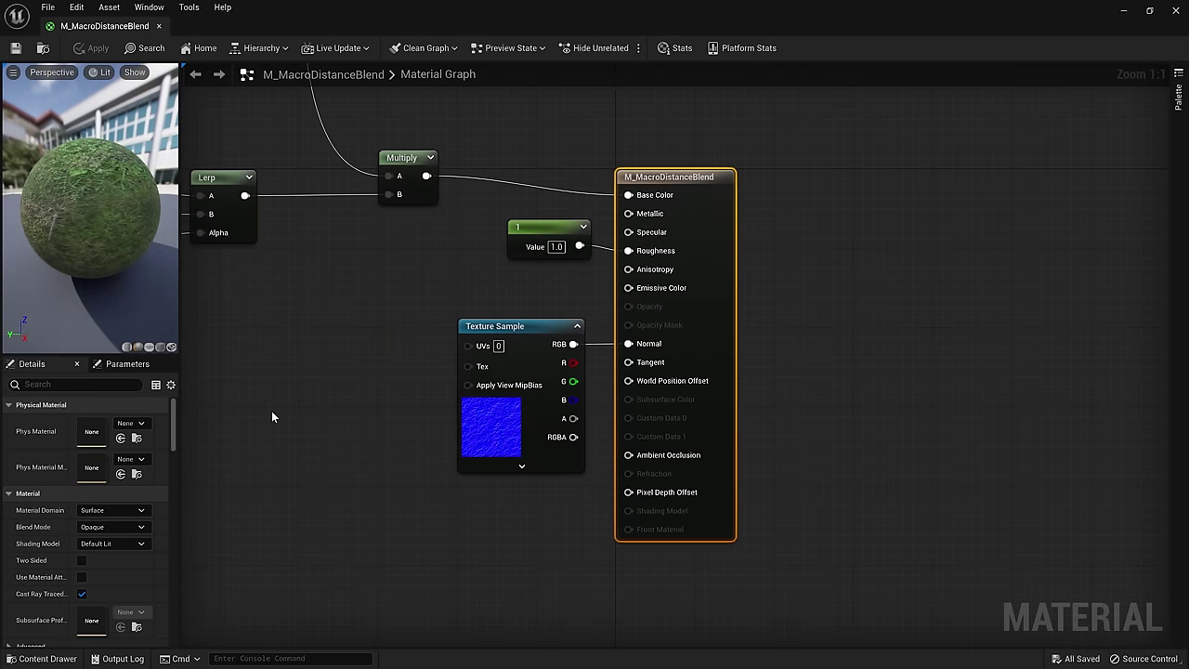
scroll(271, 417, down, 4)
right_drag(266, 418, 729, 428)
scroll(729, 428, down, 1)
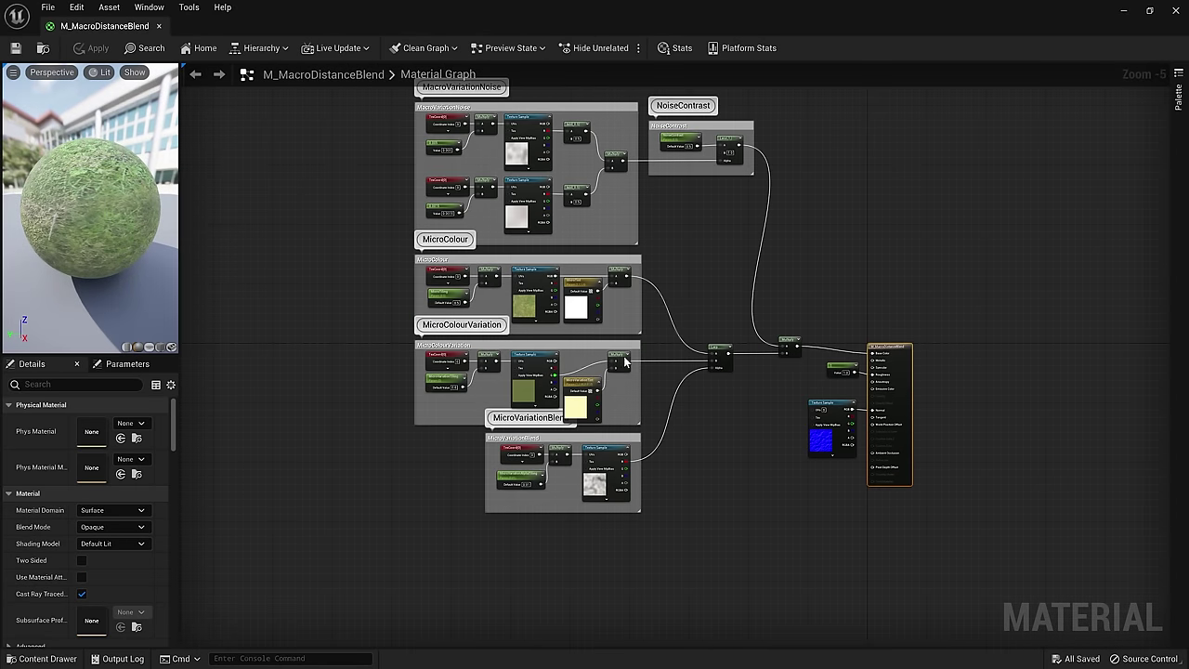
drag(686, 562, 379, 252)
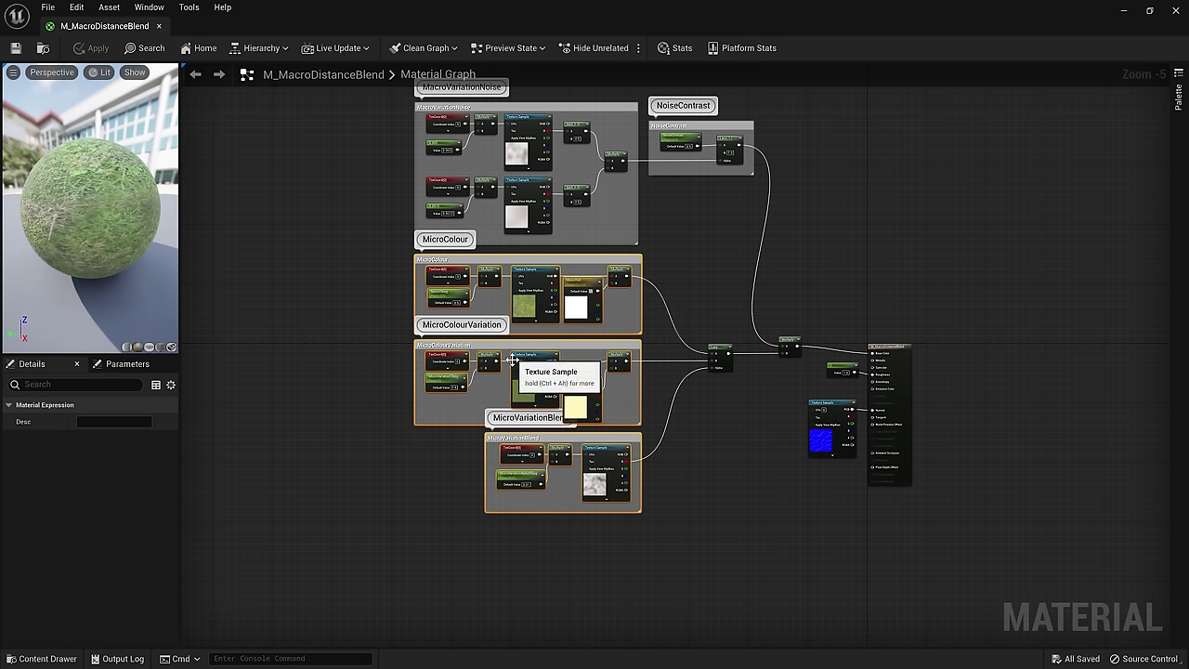
key(c)
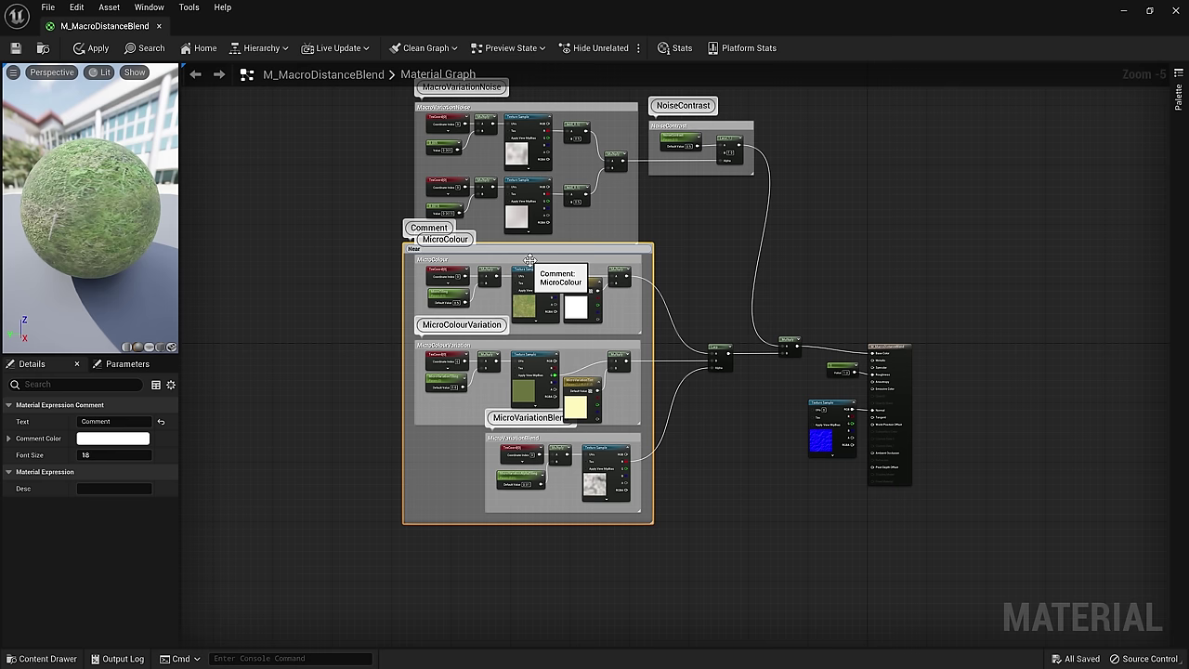
key(Return)
drag(557, 248, 554, 255)
click(646, 590)
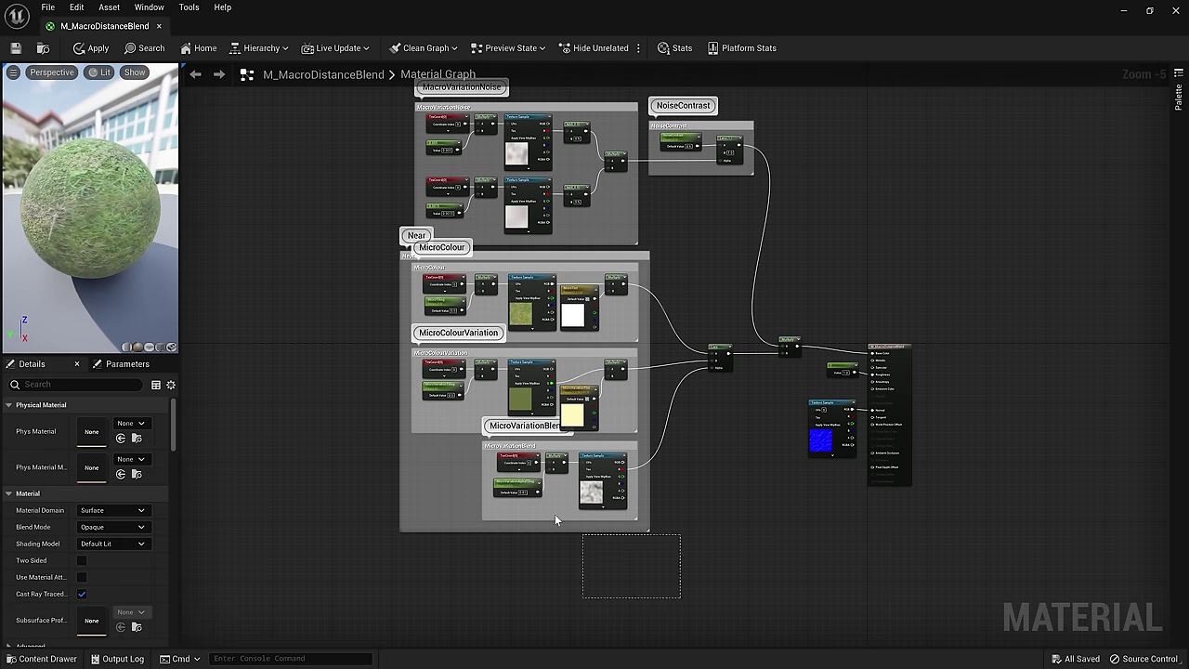
- Duplicate the whole Near group directly beneath the original, and rename the copy's outer comment box Far
drag(555, 520, 344, 260)
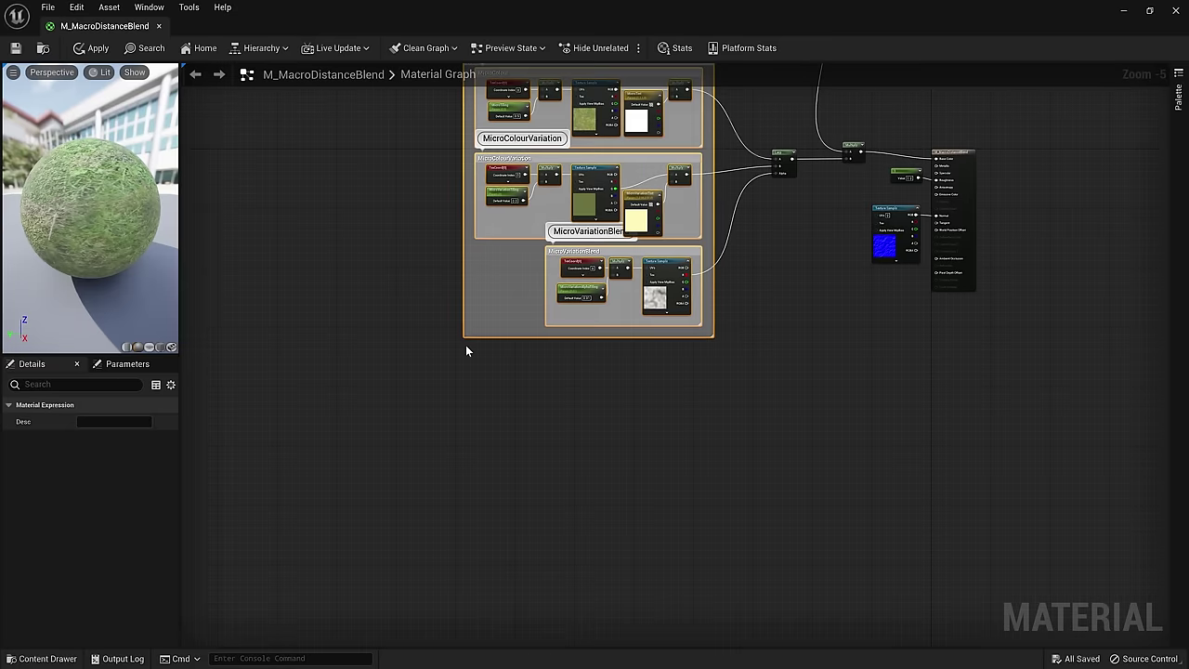
click(326, 514)
key(ctrl+v)
drag(349, 417, 576, 351)
click(811, 391)
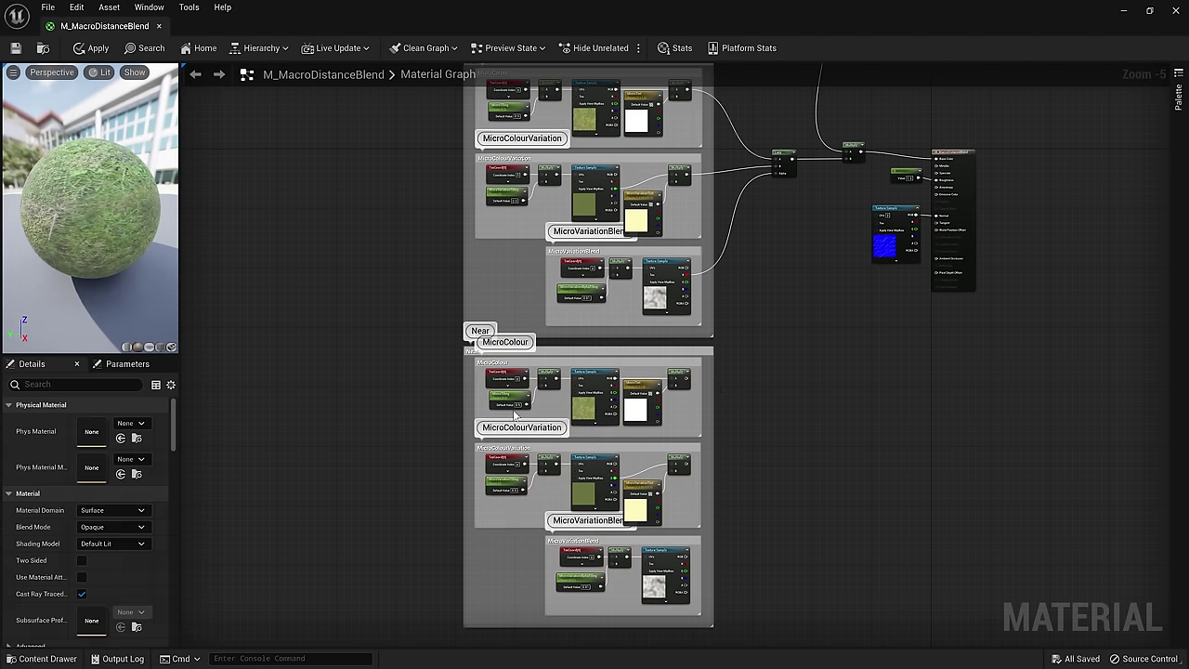
click(609, 350)
click(115, 422)
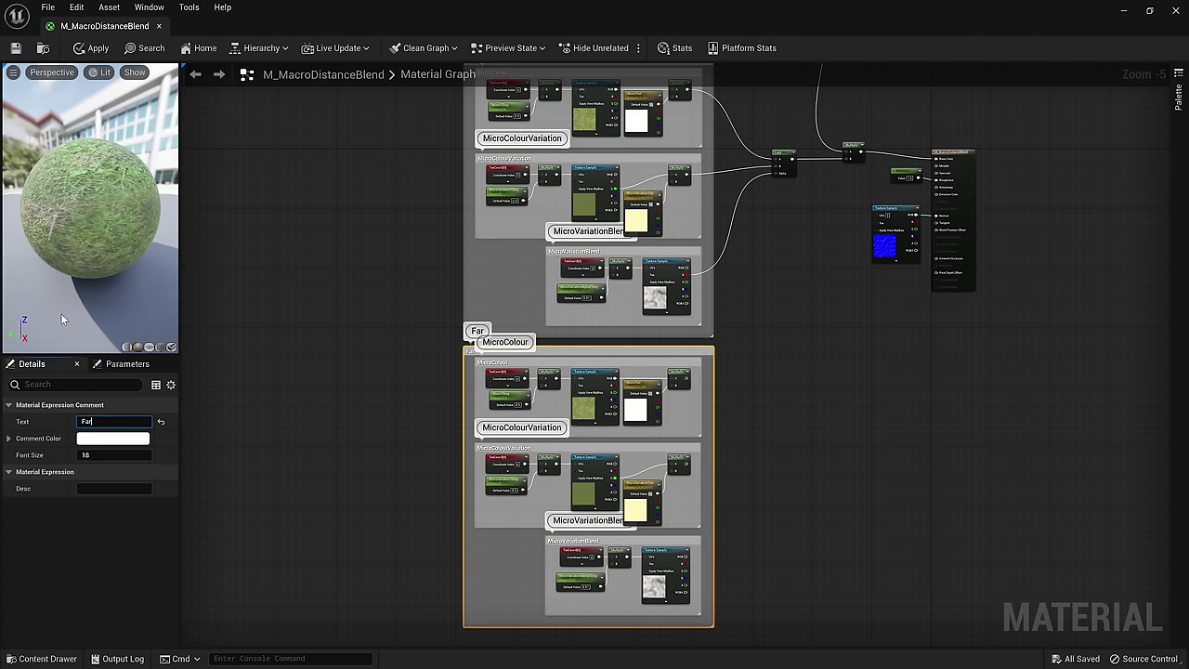
text(Far)
key(Return)
- Replace the MicroTiling parameter in the Far group with a scalar parameter named FarTiling, connected to the Multiply's B input
scroll(334, 374, up, 3)
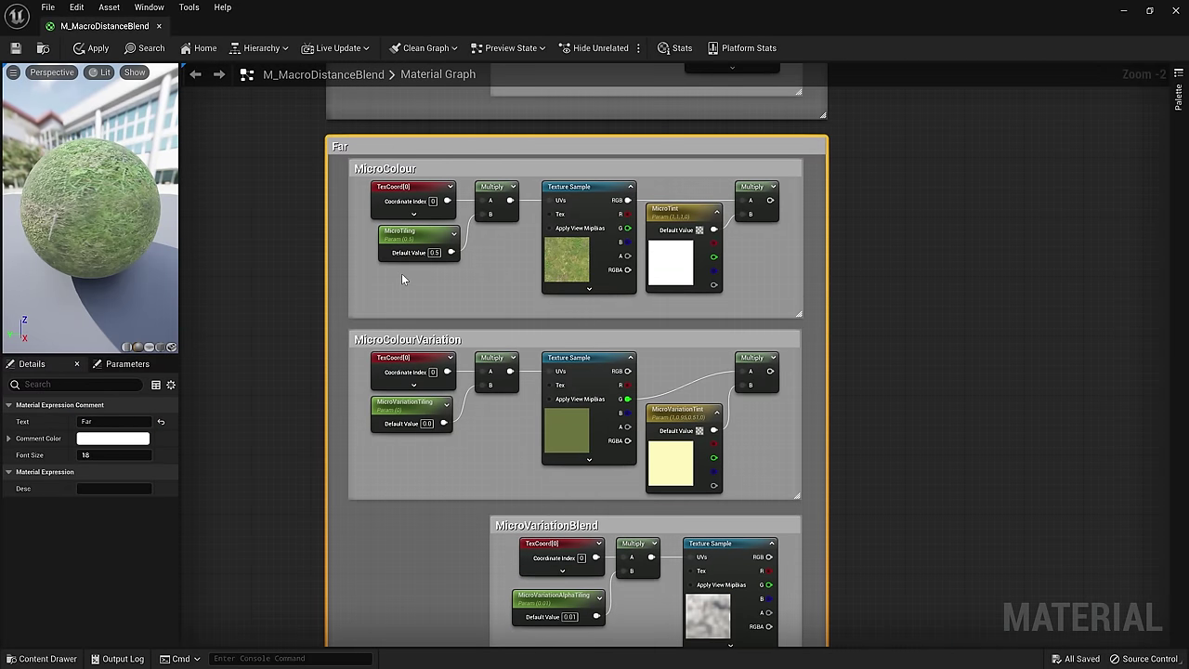
click(409, 232)
key(Delete)
drag(494, 220, 409, 247)
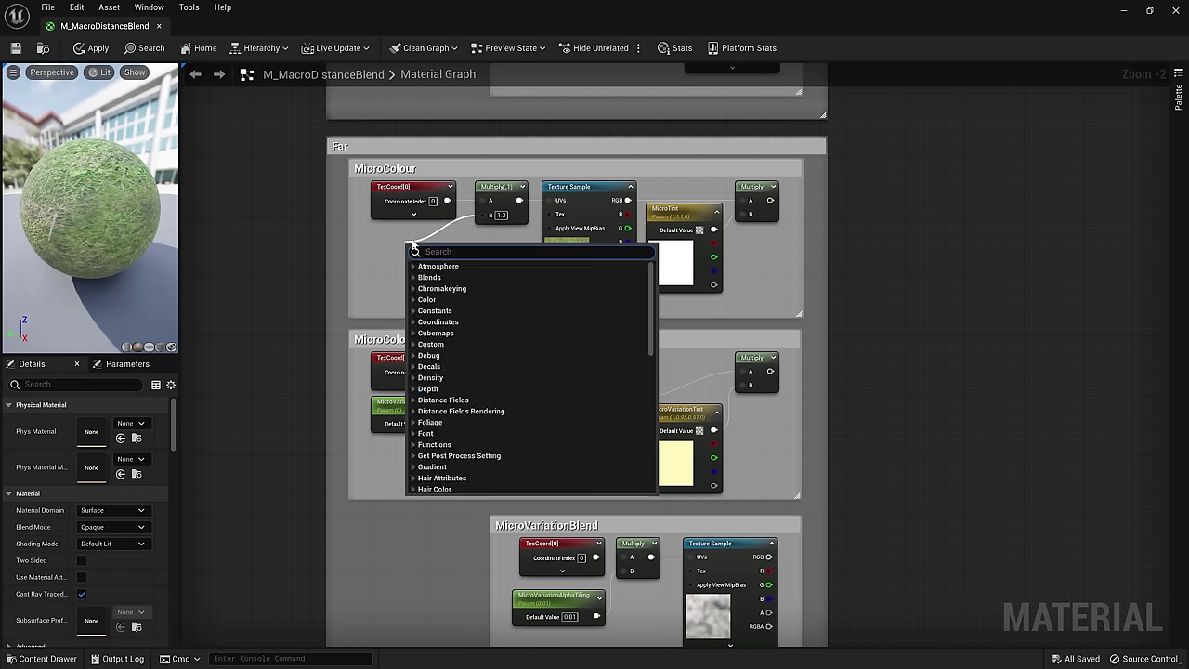
text(scalar)
click(445, 316)
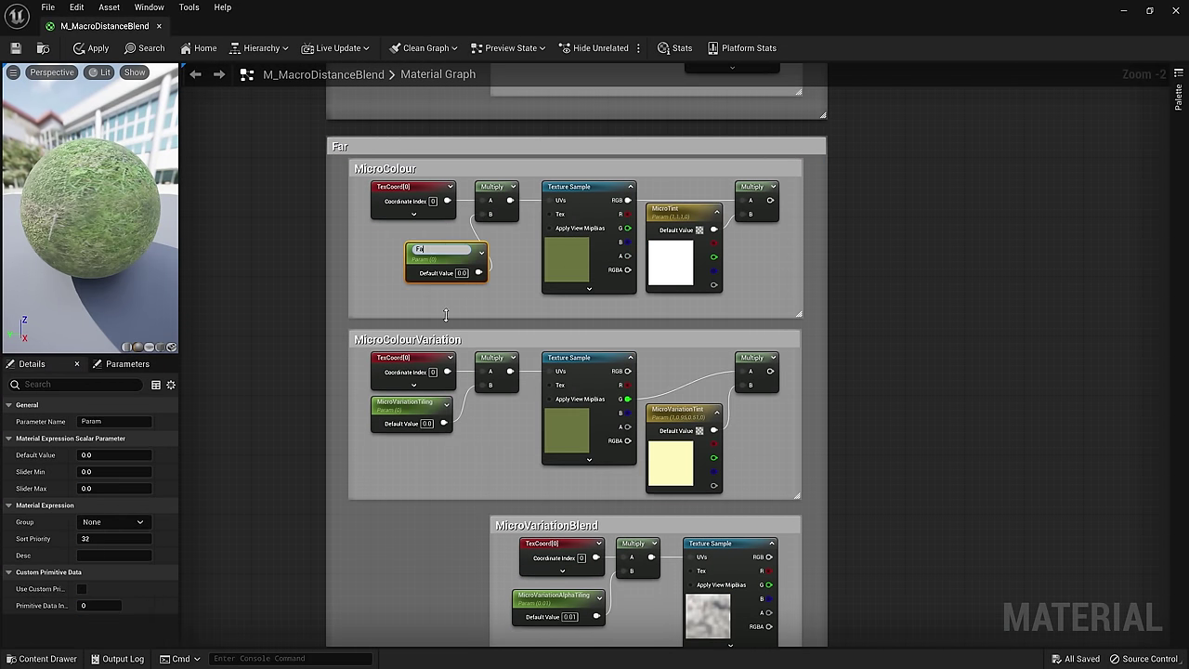
drag(447, 258, 414, 240)
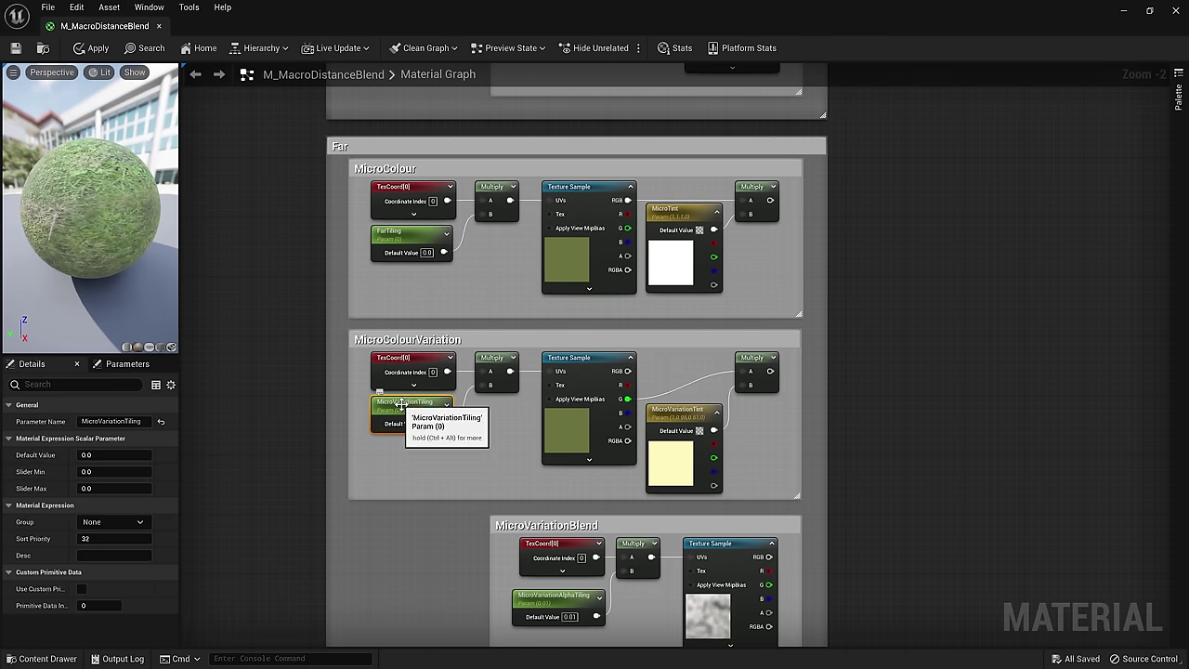
- Replace the Far group's MicroVariationTiling with a scalar parameter named FarVariationTiling, feeding B of the same Multiply node
key(Delete)
text(sca)
drag(482, 386, 430, 404)
key(Return)
text(Far)
key(Return)
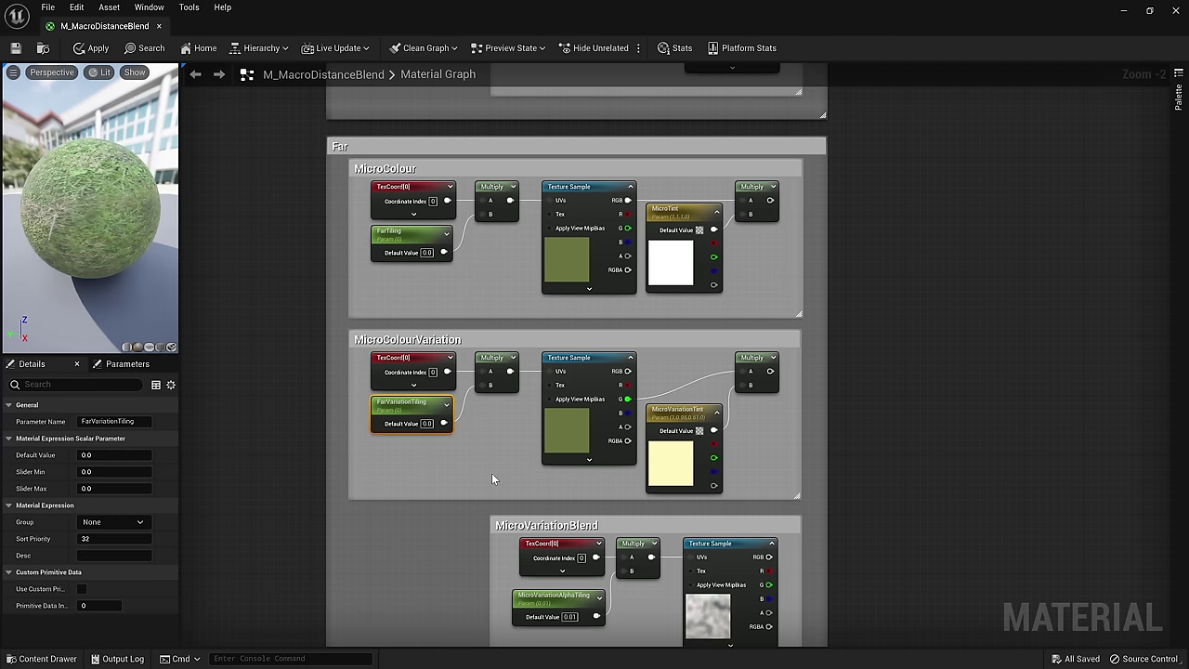
- Set the default value of MicroVariationTiling in the Near group to 0.5
right_drag(281, 169, 351, 631)
right_drag(336, 245, 357, 508)
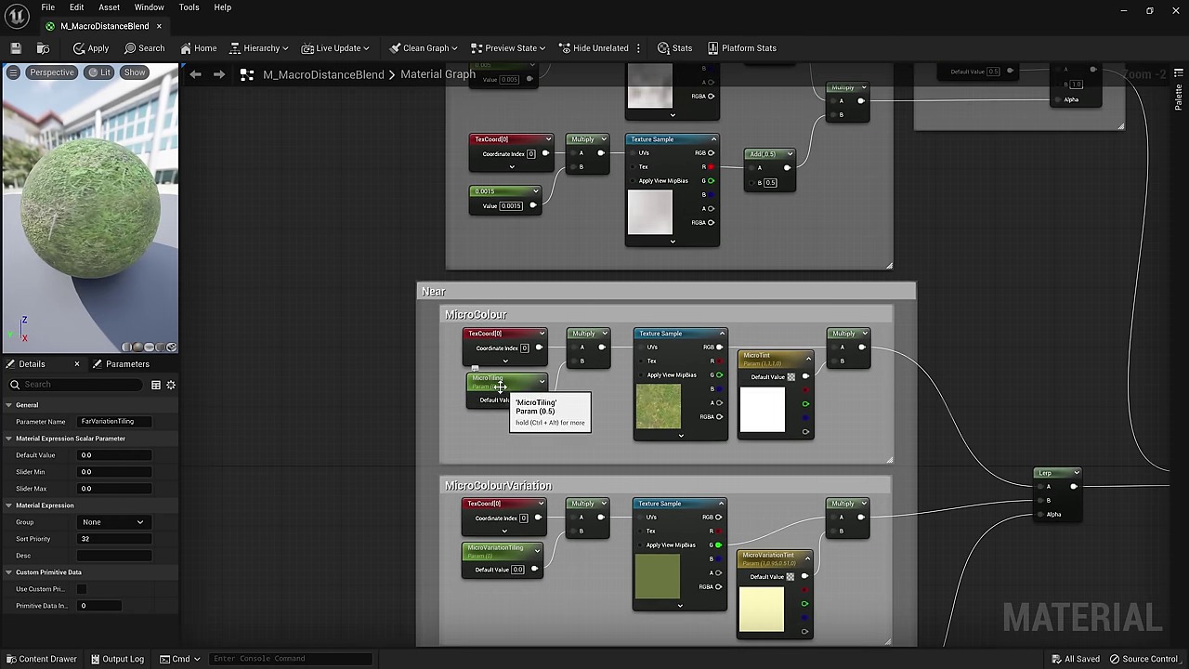
scroll(500, 386, down, 5)
scroll(414, 390, up, 4)
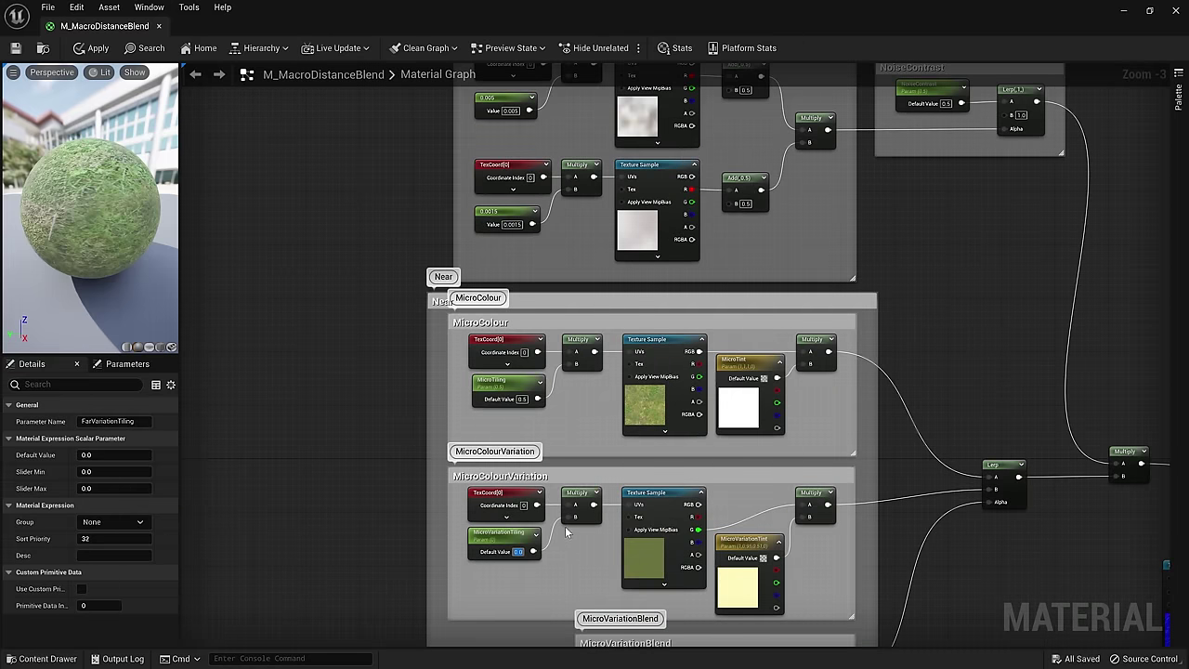
text(0.5)
key(Return)
- Set the default values of FarTiling and FarVariationTiling to 0.05
right_drag(357, 619, 315, 200)
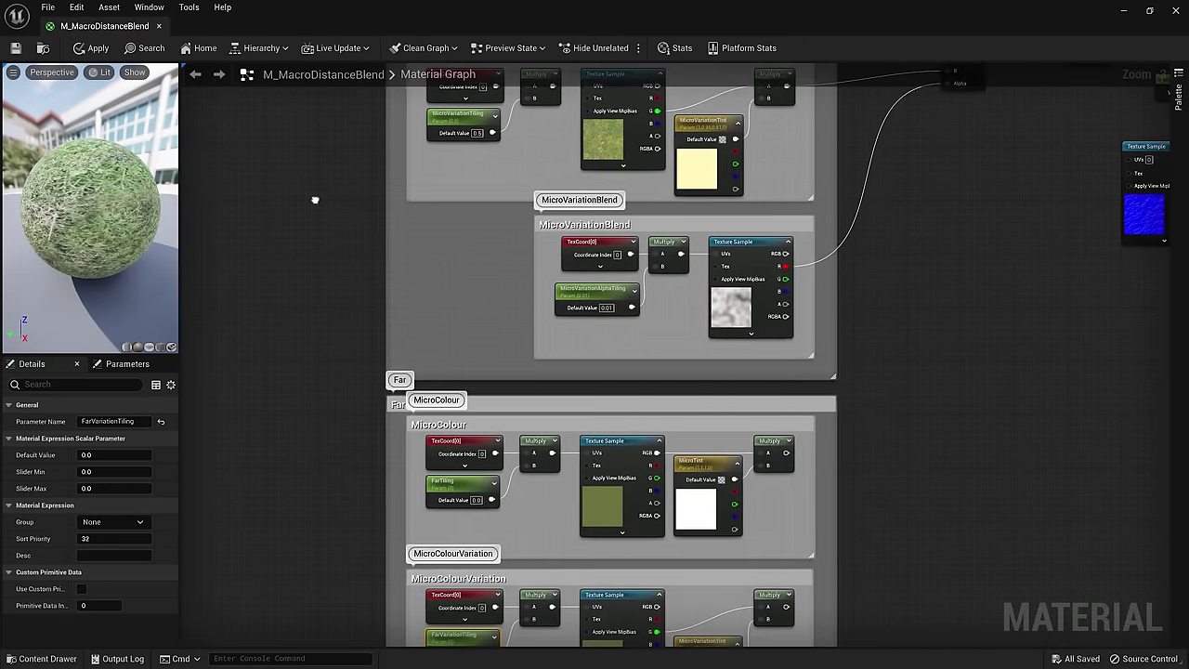
right_drag(322, 478, 315, 281)
click(471, 303)
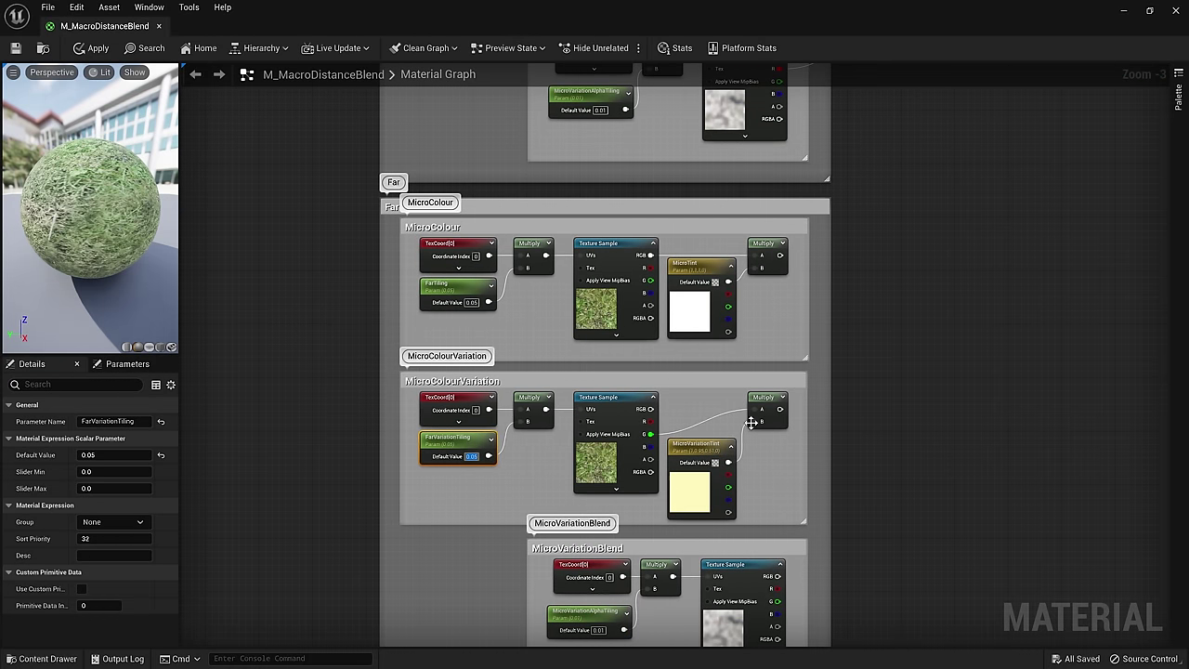
- Move MicroVariationAlphaTiling aside in the Far group, and add a scalar parameter named FarVariationAlphaTiling to its MicroVariationBlend box
right_drag(851, 454, 868, 321)
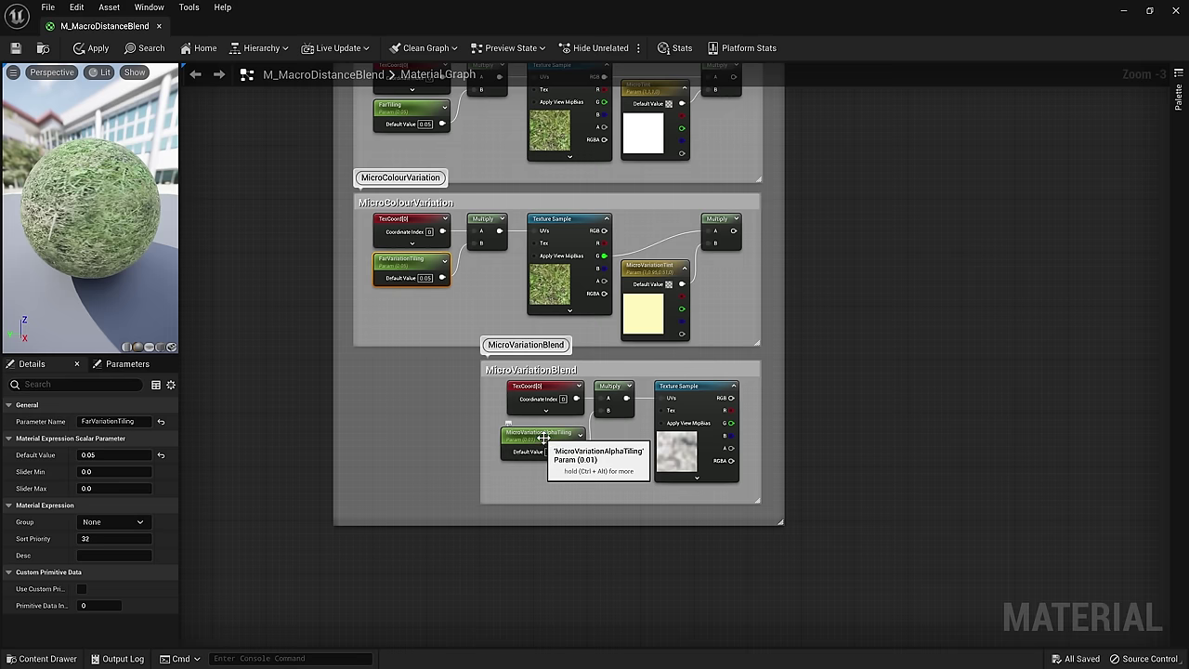
drag(568, 442, 433, 456)
click(515, 473)
right_click(515, 473)
text(scalar)
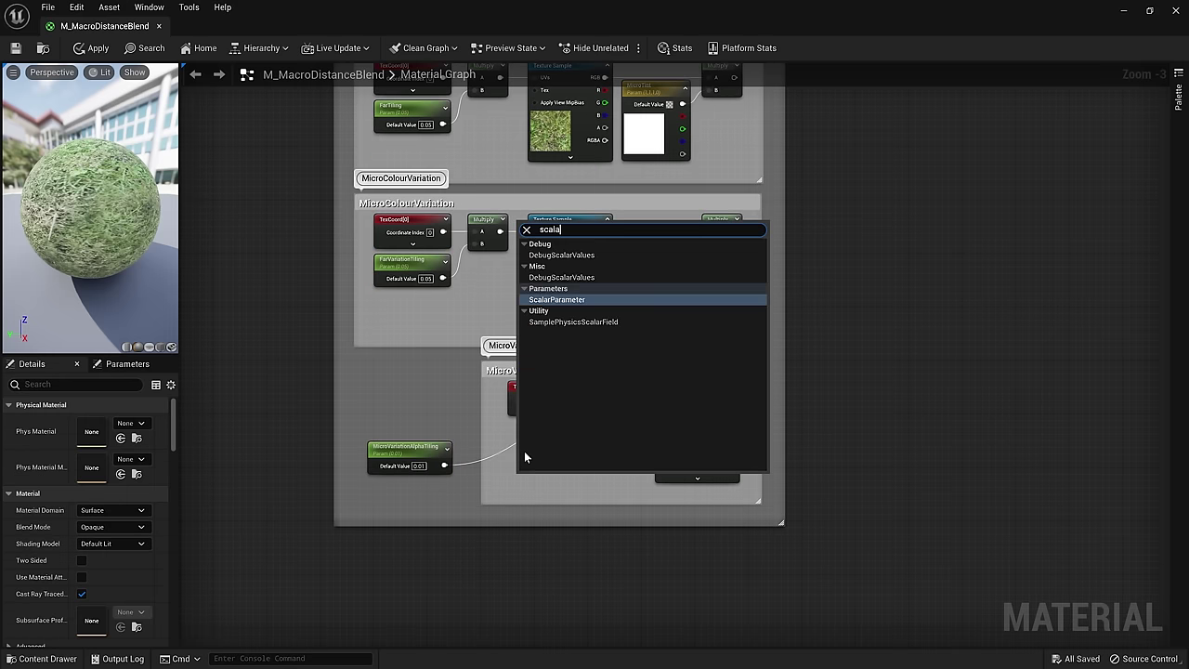
click(560, 301)
text(FarV)
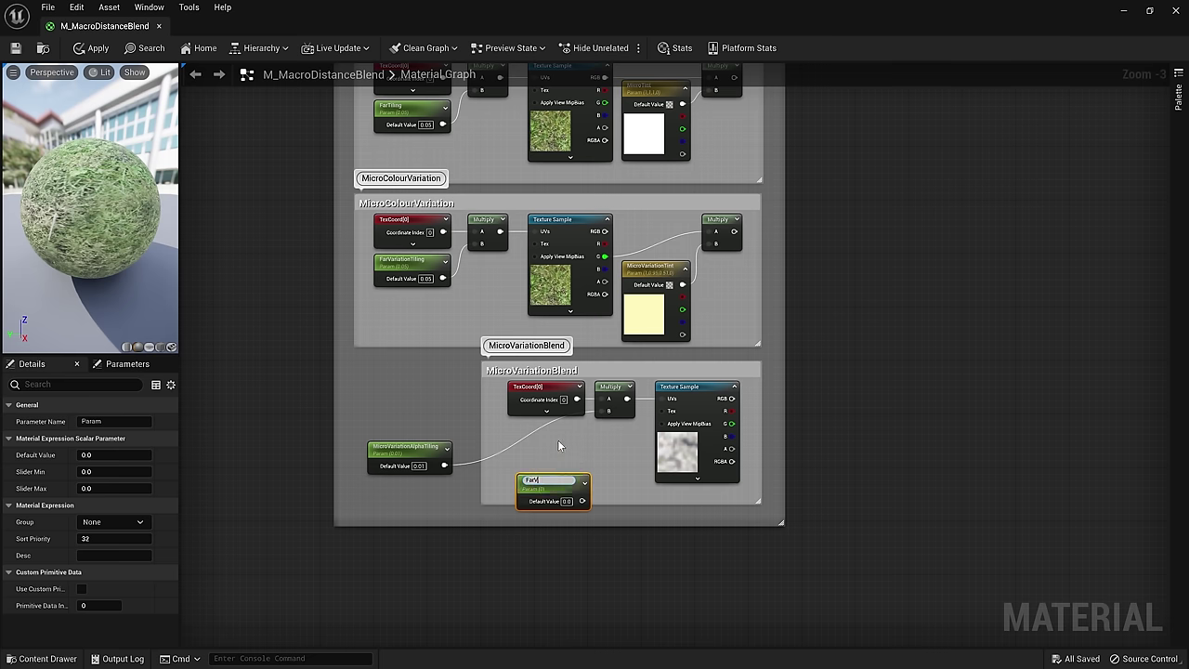
text(ariationAlphaTiling)
key(Return)
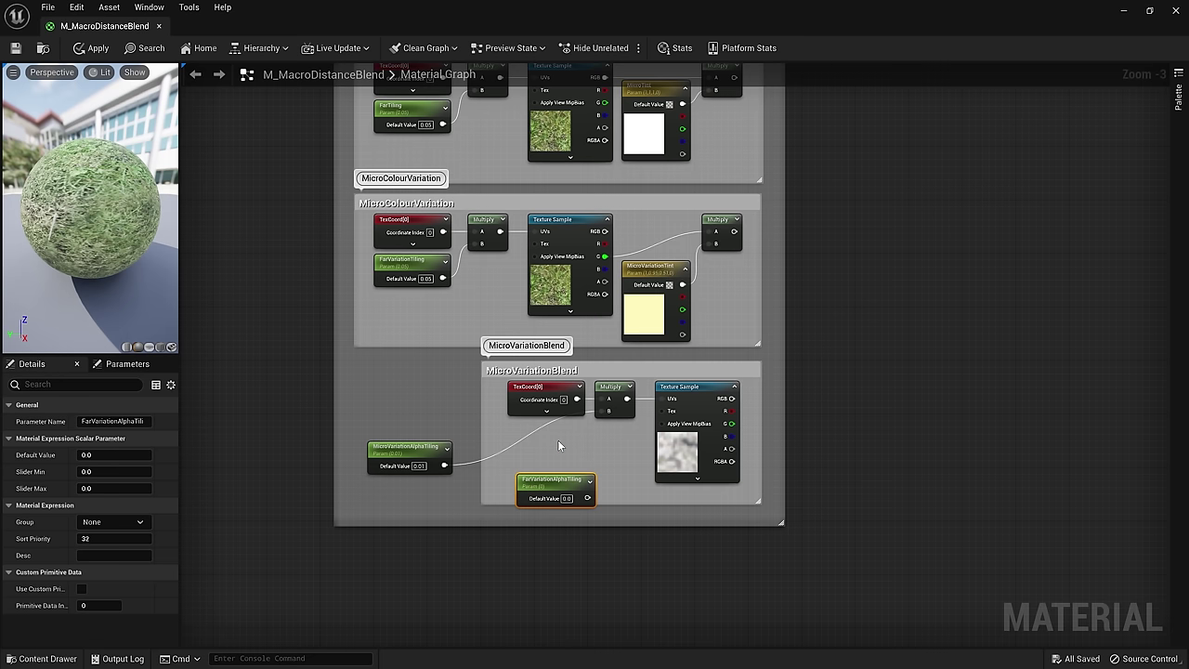
- Set FarVariationAlphaTiling to 0.001, delete the Far group's MicroVariationAlphaTiling, and connect the new parameter to the Multiply's B input
click(567, 498)
text(0.001)
key(Return)
click(427, 442)
key(Delete)
drag(554, 483, 603, 412)
- Rename the Far group's tint parameters FarTint and FarVariationTint, and its two colour comment boxes FarColour and FarColourVariation
right_drag(809, 206, 795, 300)
click(630, 183)
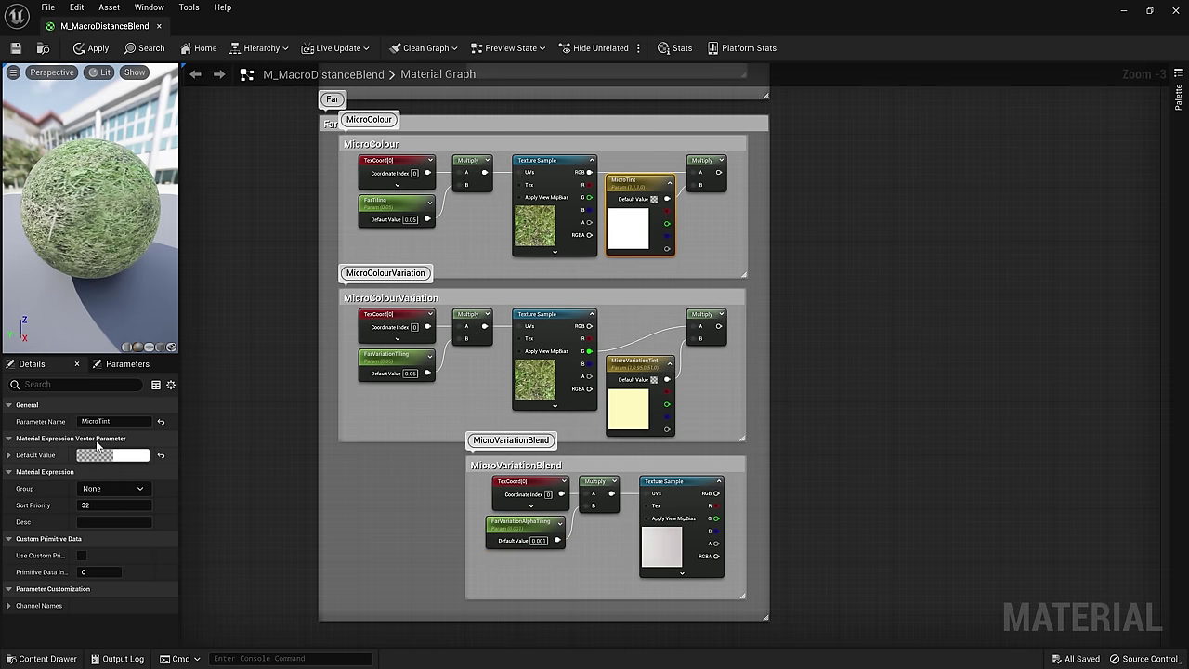
click(109, 421)
text(FarTint)
key(Return)
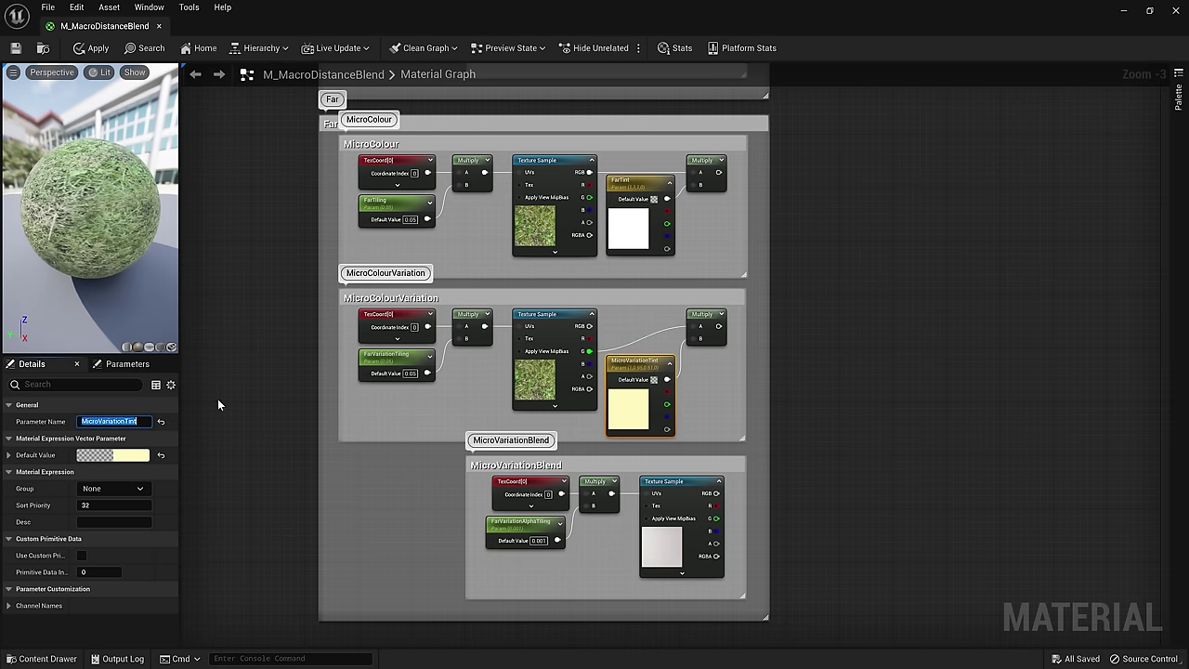
text(FarVariationTint)
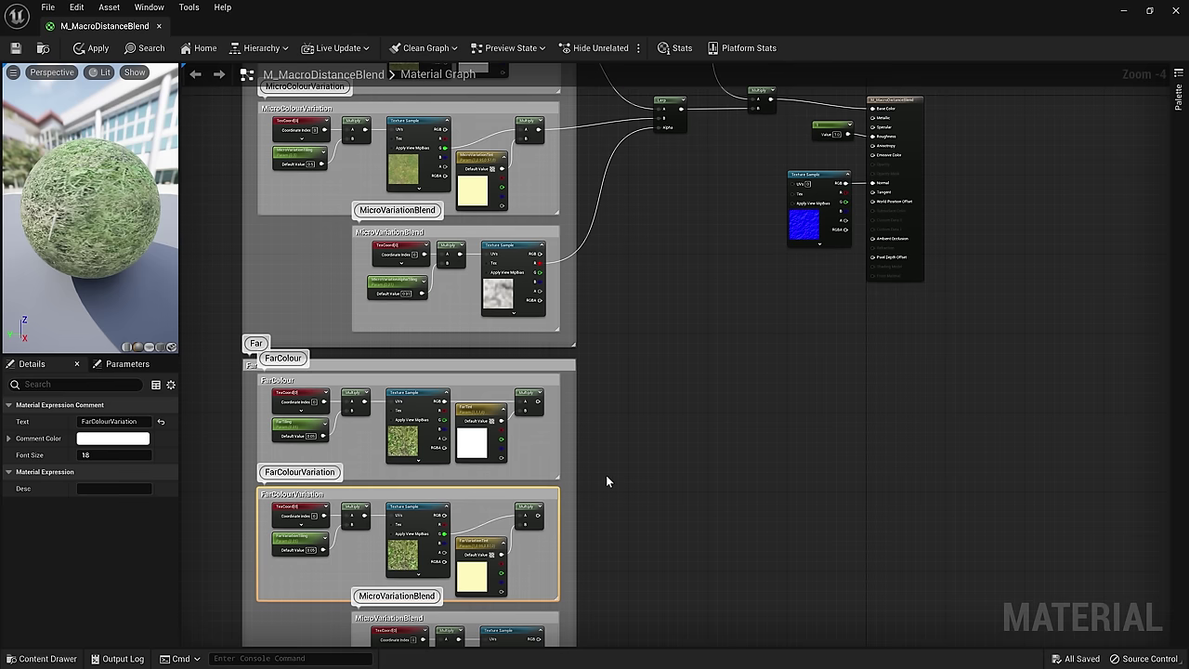
- Add a LinearInterpolate node taking the FarColour Multiply as A, the FarColourVariation Multiply as B, and the Far blend texture's red channel as Alpha
right_click(605, 475)
text(lin)
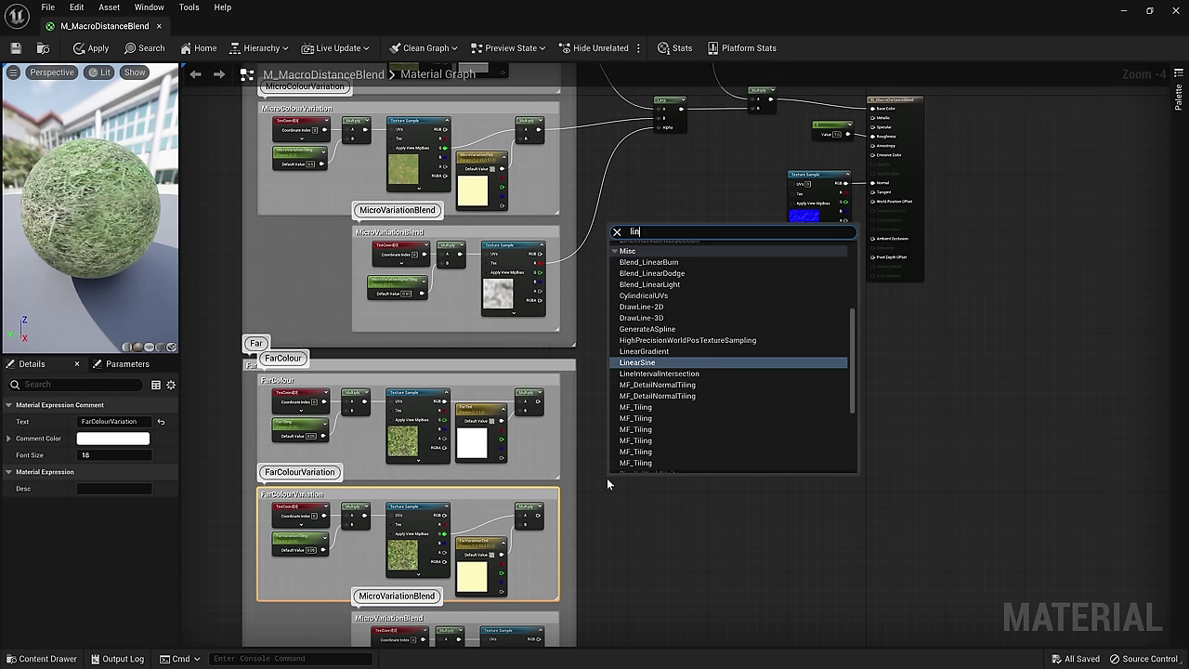
text(earint)
key(Return)
drag(538, 401, 612, 489)
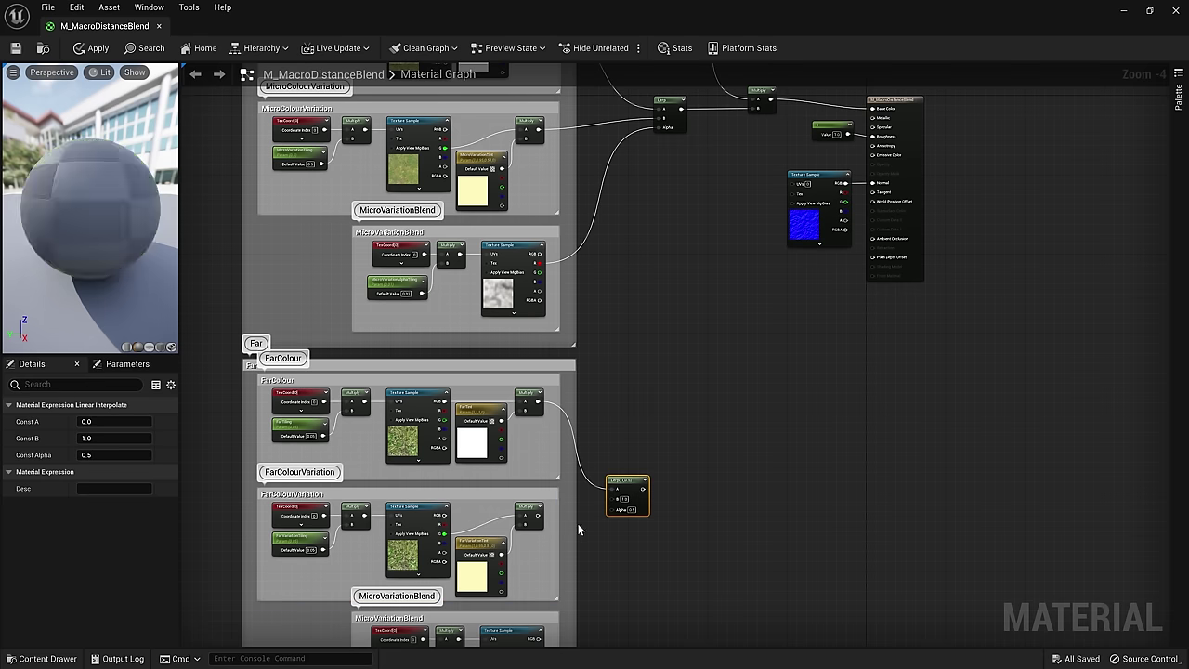
drag(538, 516, 613, 499)
right_drag(565, 631, 580, 543)
drag(554, 559, 629, 420)
right_drag(713, 359, 678, 407)
drag(608, 440, 608, 456)
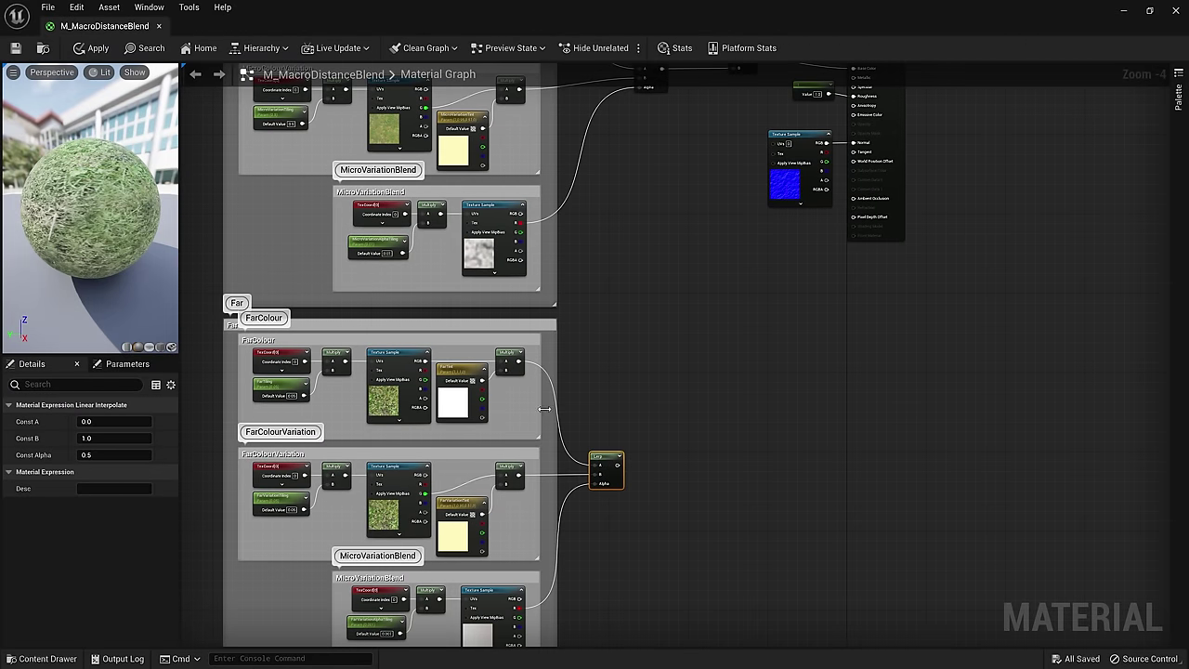
- Add a PixelDepth node in the empty space below the Far group
right_drag(654, 582, 737, 273)
click(545, 444)
right_click(347, 460)
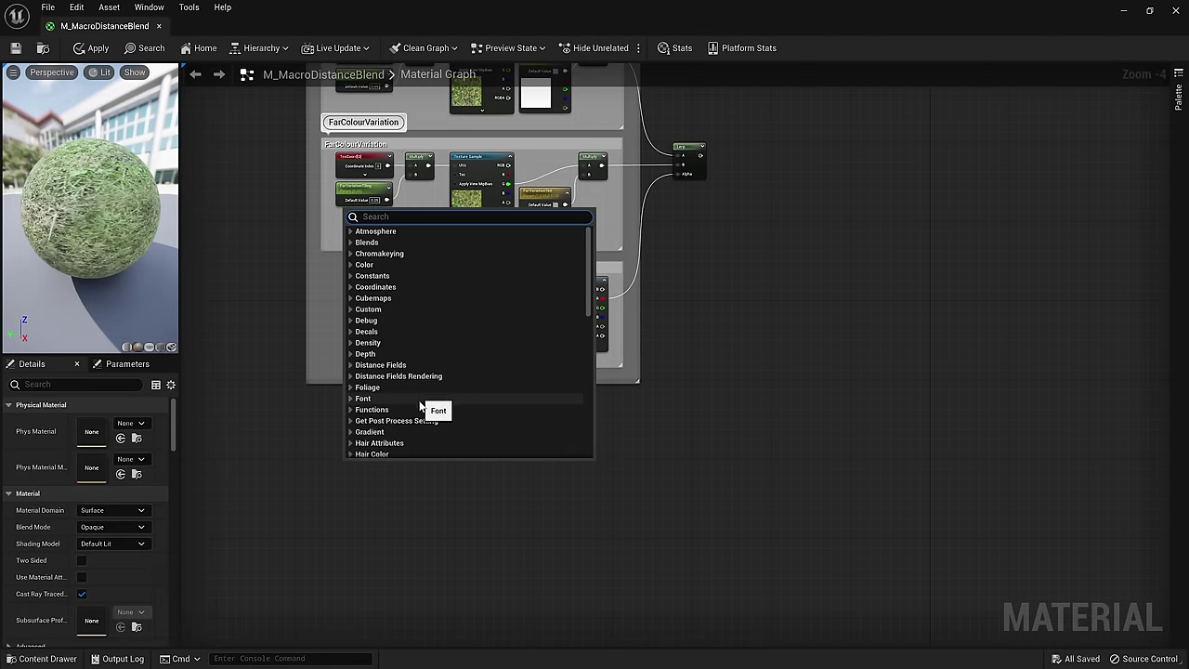
scroll(390, 436, up, 5)
right_click(332, 377)
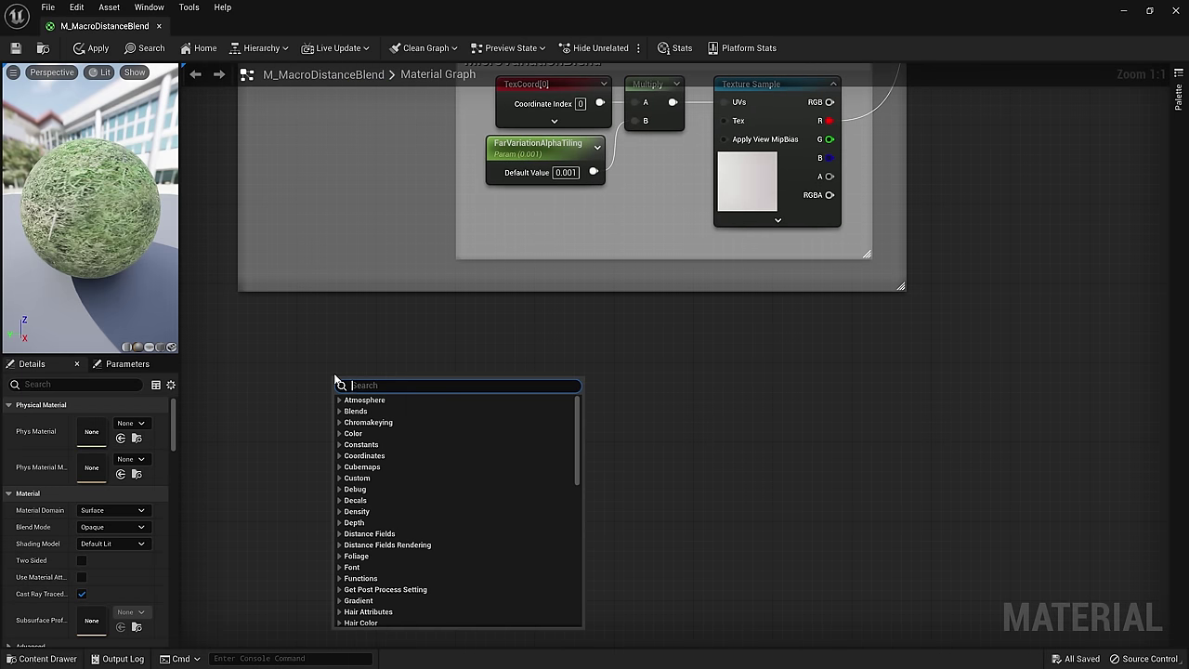
text(pixeldepth)
click(396, 410)
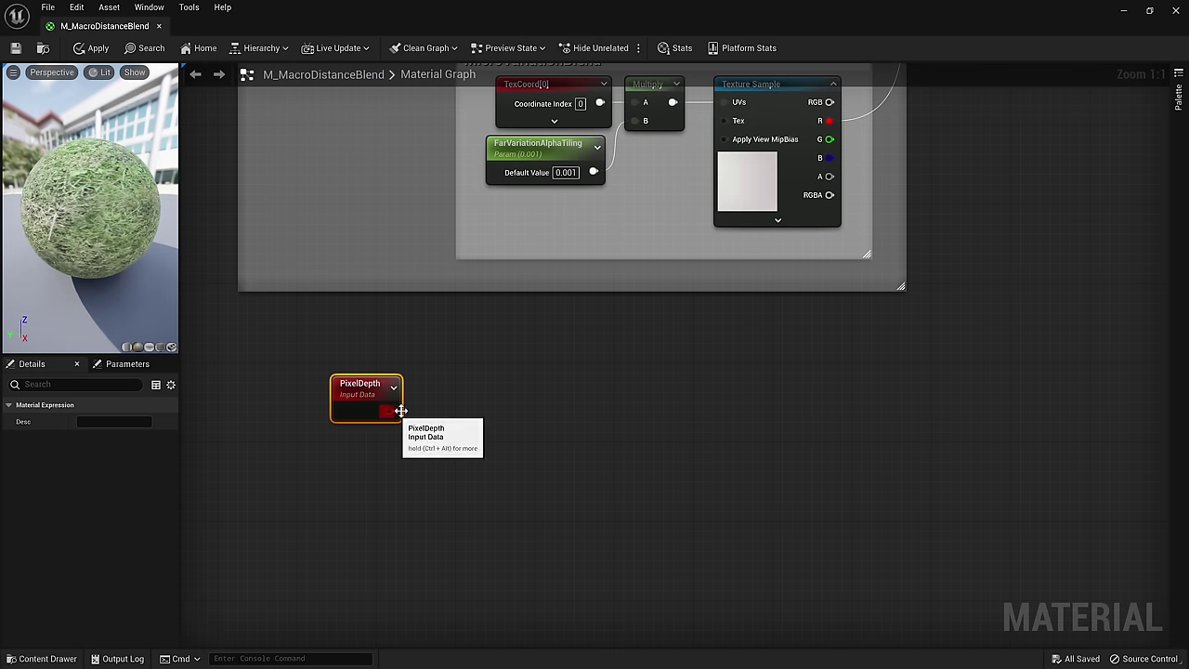
- Feed the PixelDepth output into input A of a new Subtract node
drag(387, 411, 417, 471)
text(-)
key(Return)
- Add a scalar parameter named FarDistance with default value 5000 to the Subtract's B input, placed below PixelDepth
text(param)
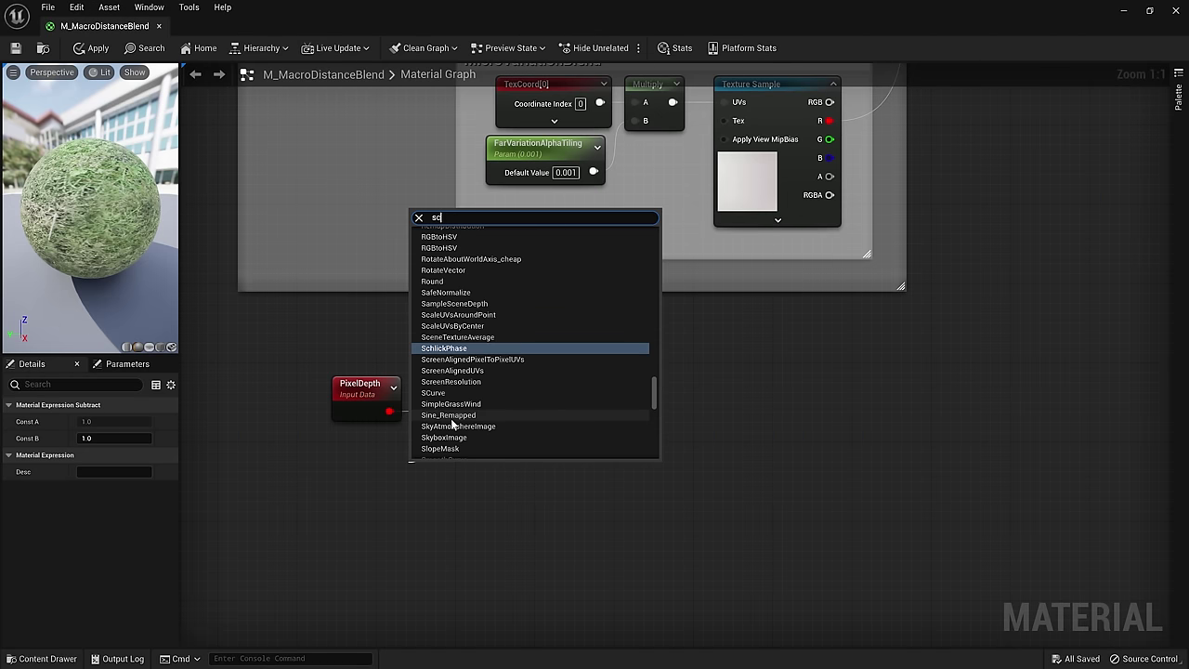
key(Return)
text(FarDistance)
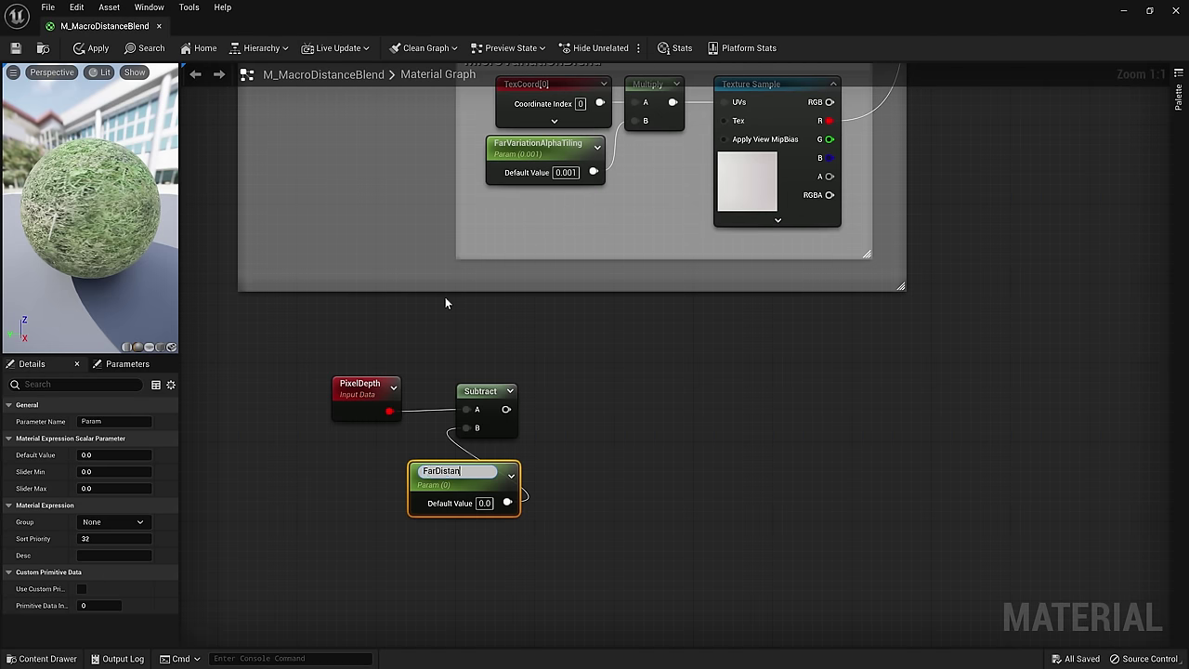
key(Return)
drag(478, 482, 386, 451)
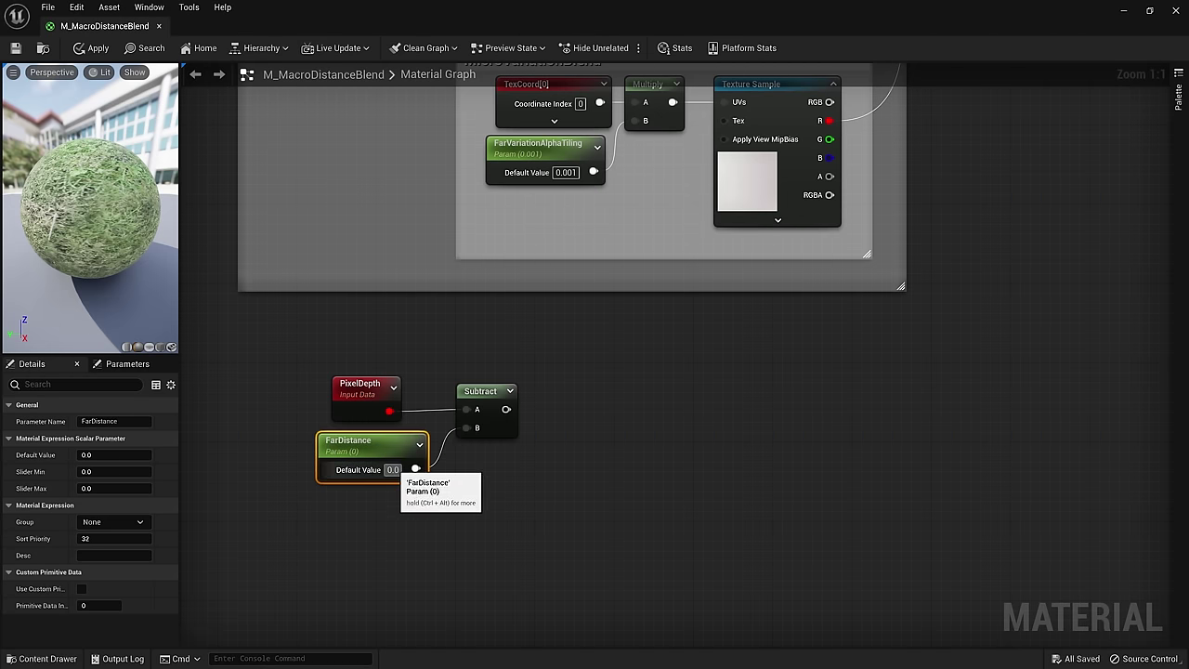
click(393, 469)
text(5000)
key(Return)
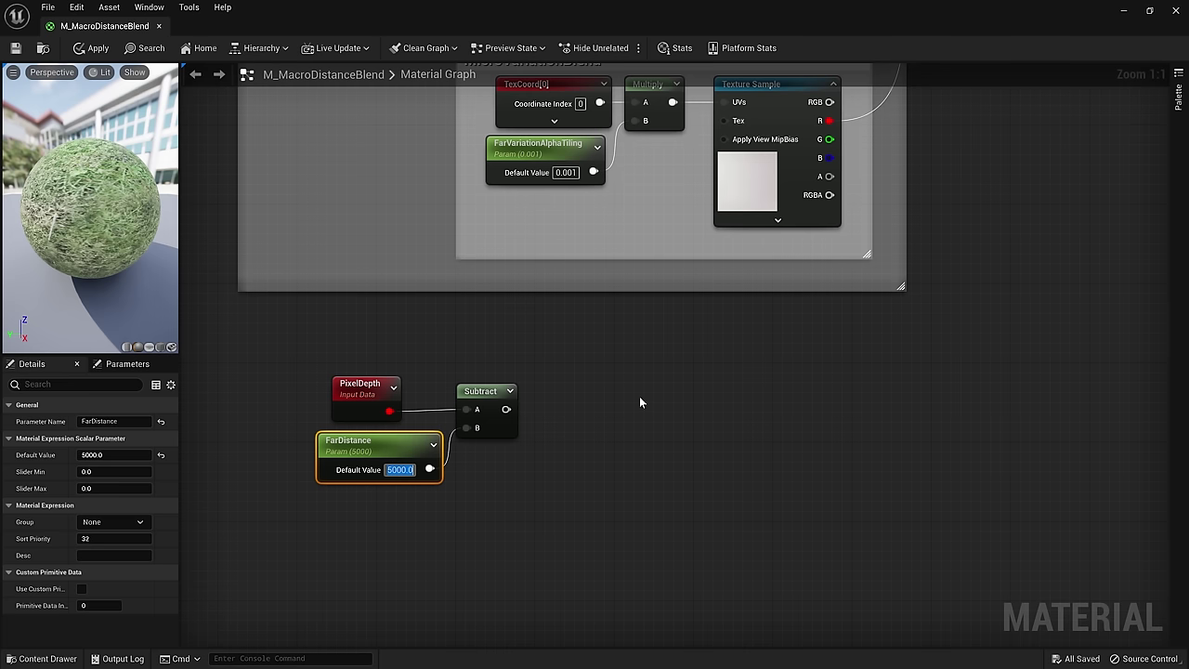
- Feed the Subtract result into input A of a new Divide node
drag(505, 410, 601, 392)
text(/)
key(Return)
- Add a scalar parameter named FarFadeAmount with default value 7500 to the Divide's B input and space the nodes out
drag(551, 477, 544, 474)
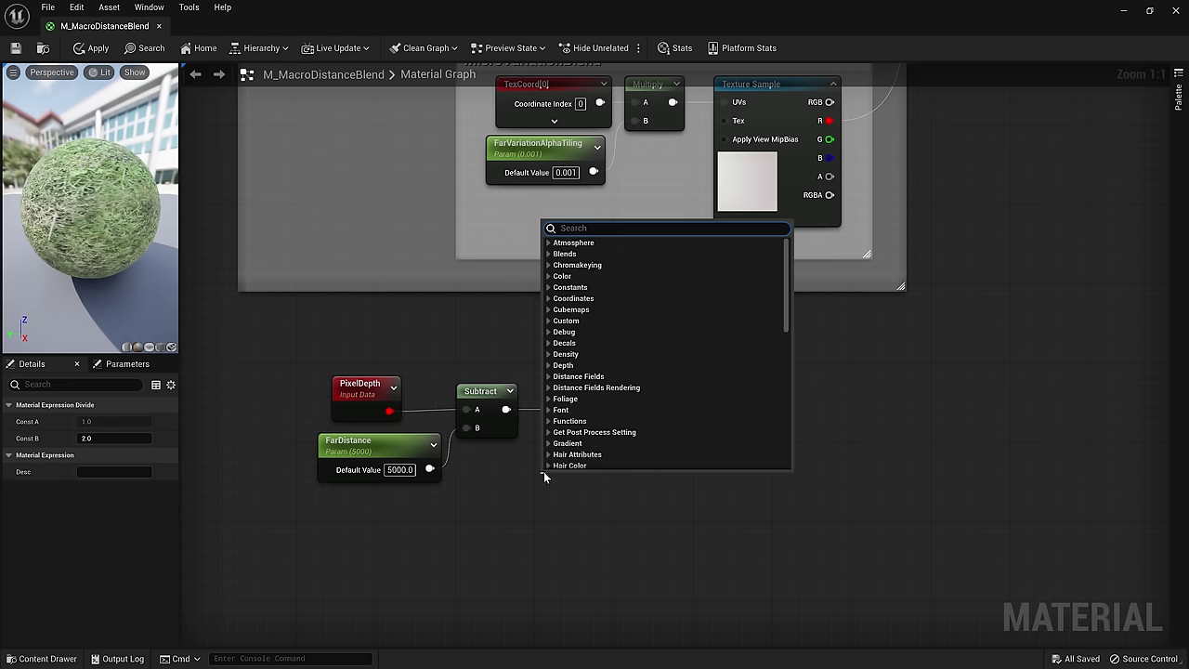
text(scal)
key(Return)
text(FarFadeAMount)
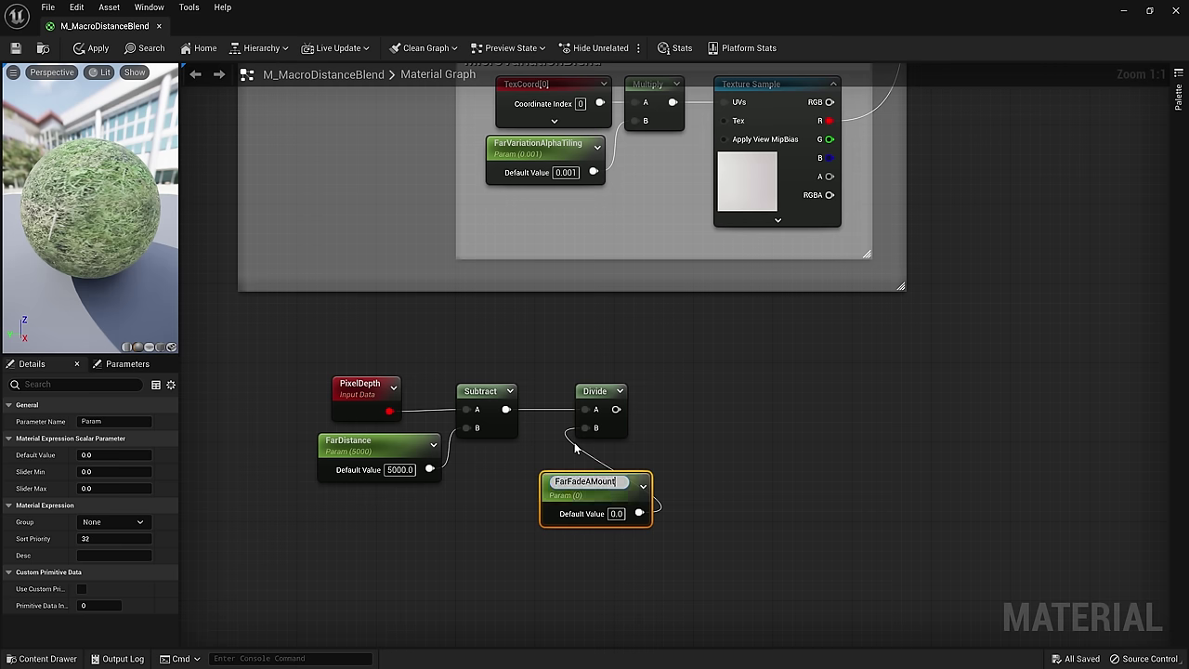
key(Return)
drag(604, 479, 539, 476)
drag(684, 390, 501, 497)
drag(514, 481, 520, 448)
click(538, 466)
click(671, 491)
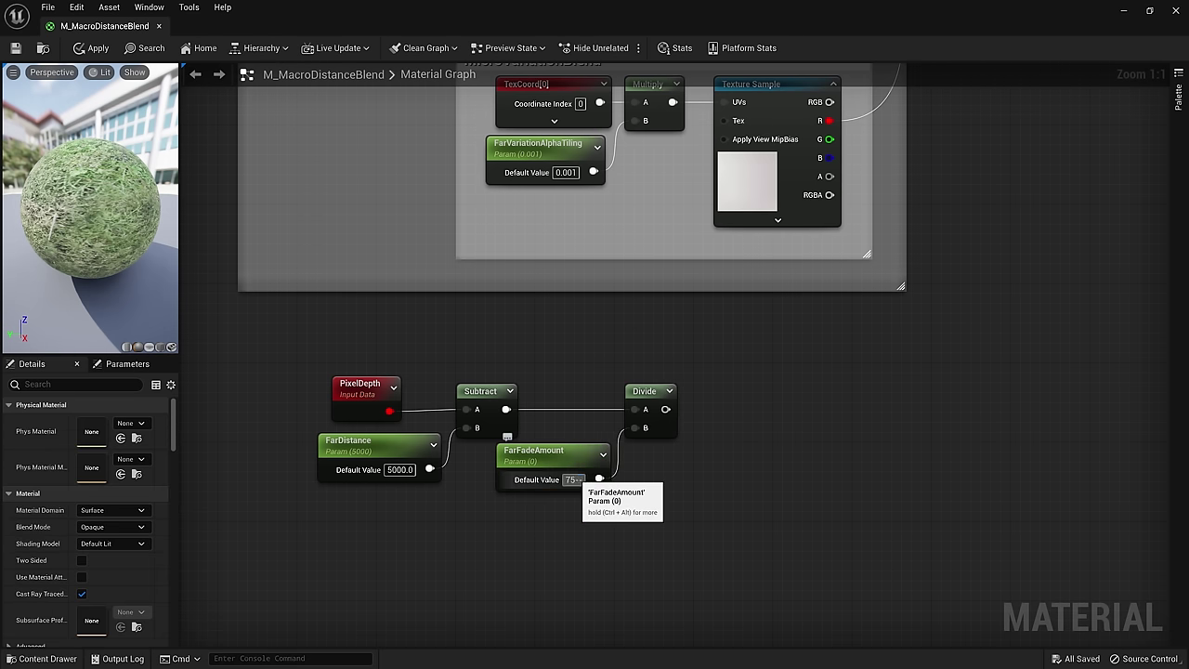
- Feed the Divide result into a new Clamp node
right_drag(705, 498, 688, 531)
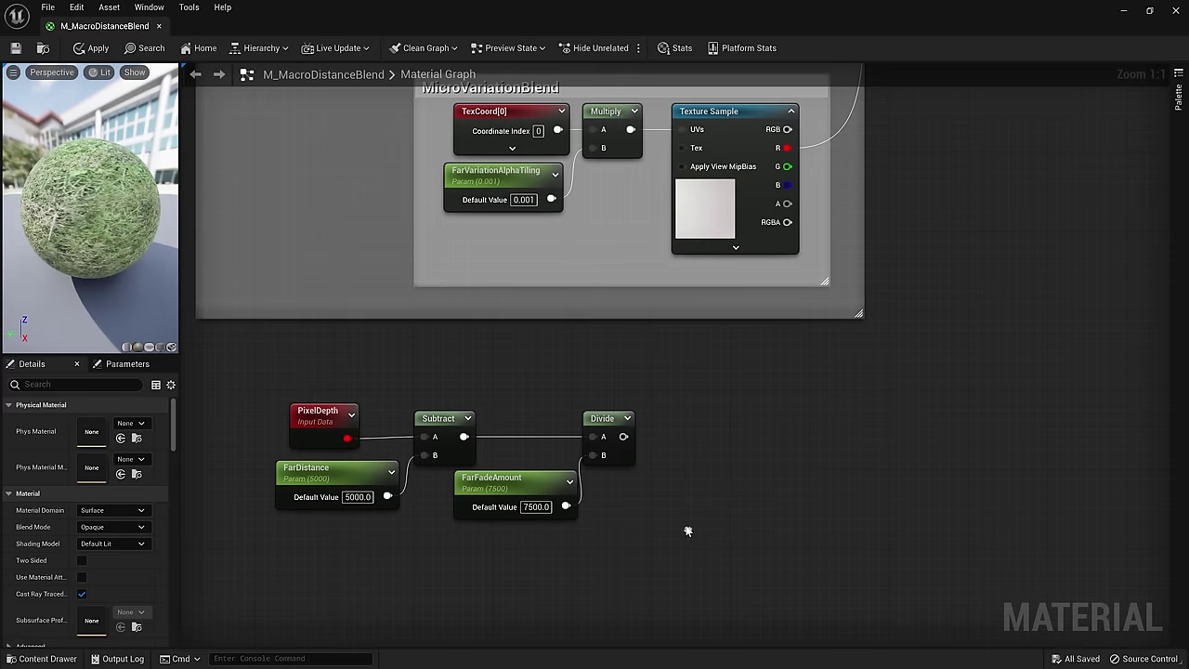
drag(620, 436, 697, 430)
text(clamp)
key(Return)
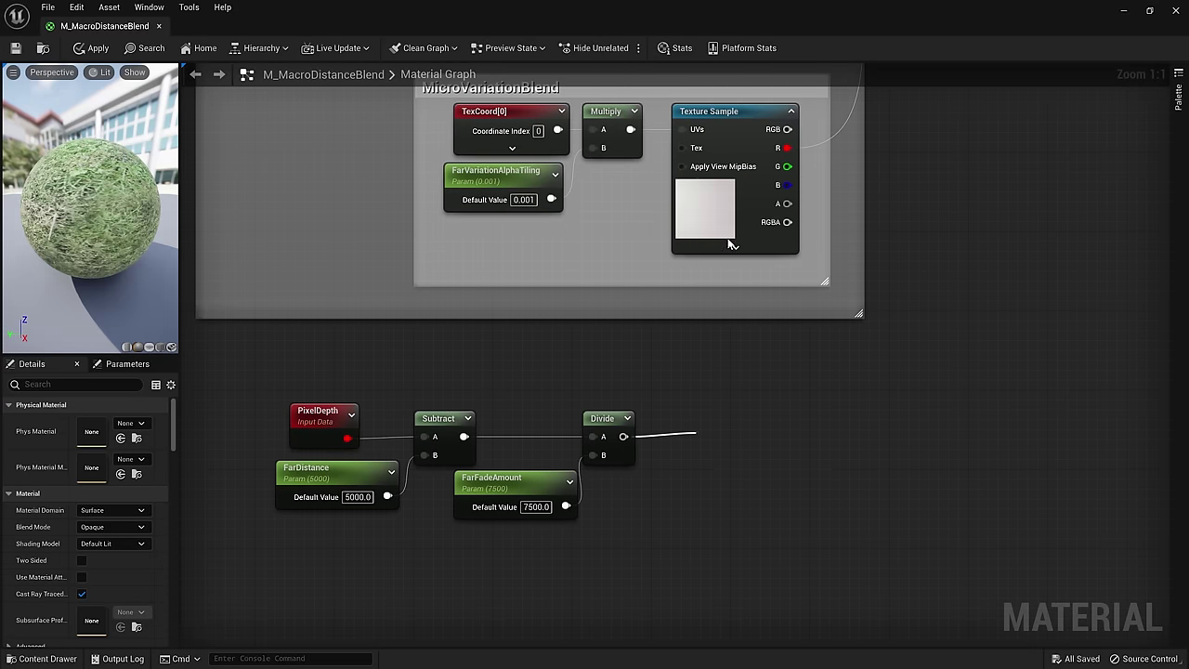
- Enclose the PixelDepth to Clamp node chain in a comment box named CreateGradientFarFromCamera
scroll(892, 436, down, 3)
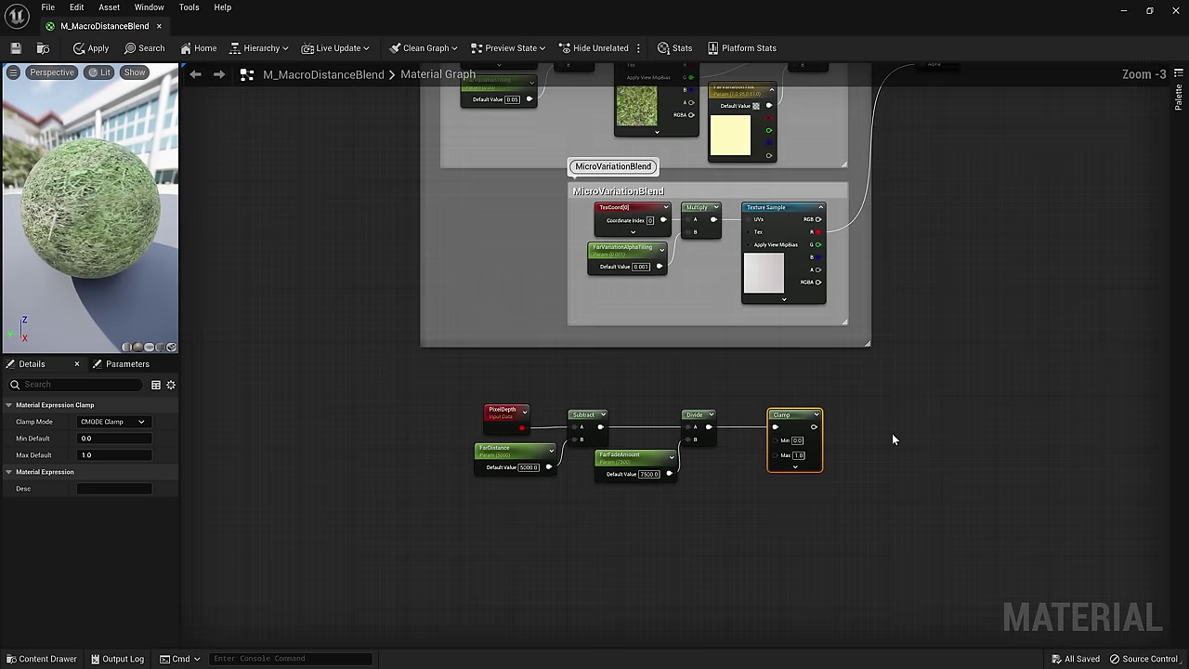
scroll(819, 457, down, 2)
right_drag(767, 425, 627, 490)
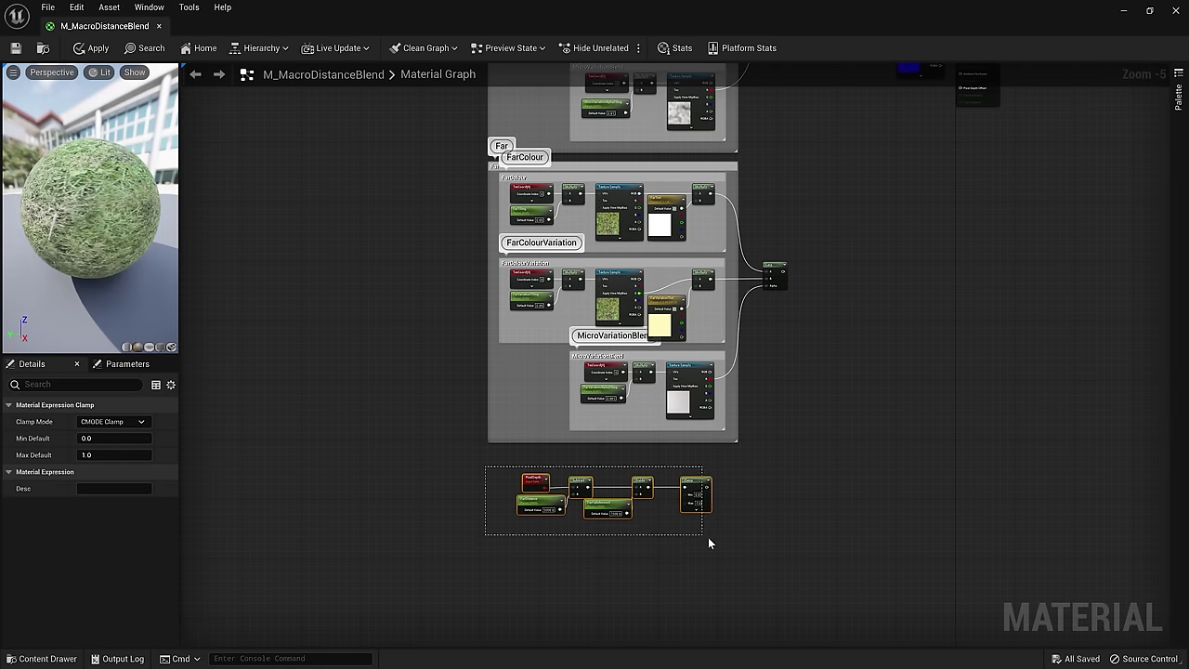
drag(726, 537, 718, 530)
text(c)
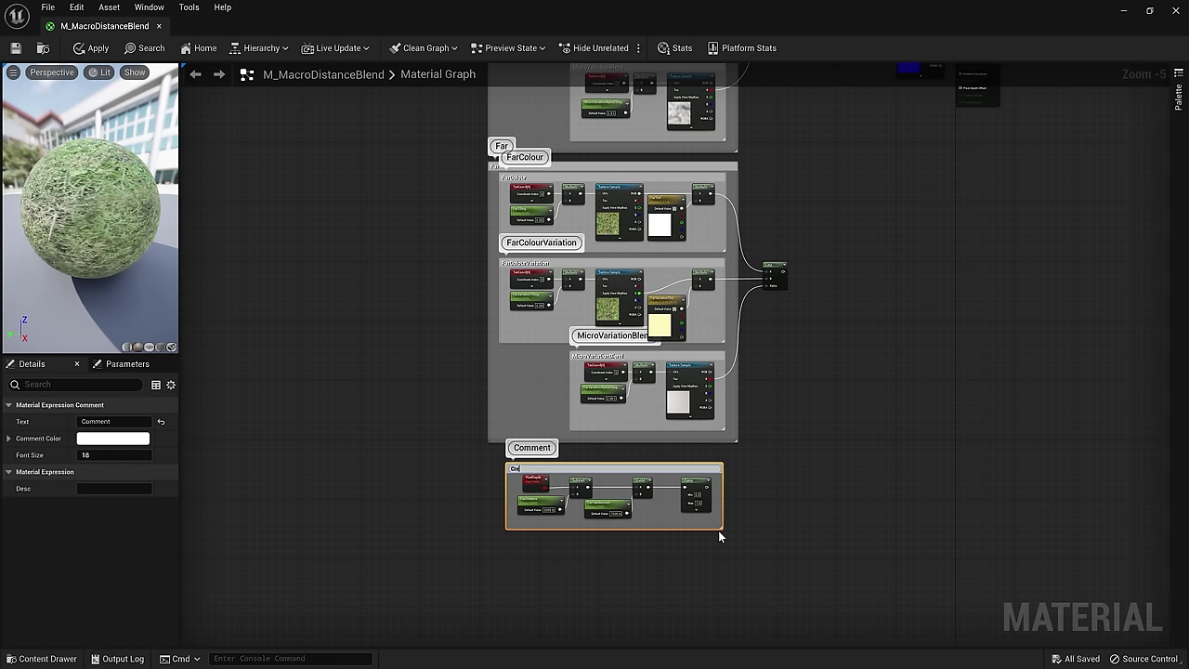
text(CreateGradientFarFromCamera)
key(Return)
- Move the CreateGradientFarFromCamera group up beside the material output and connect its Clamp to Base Color for a preview
right_drag(768, 508, 657, 176)
drag(657, 177, 638, 198)
right_drag(761, 213, 796, 504)
drag(624, 491, 631, 252)
scroll(732, 312, up, 3)
right_drag(732, 312, 811, 323)
drag(743, 233, 576, 375)
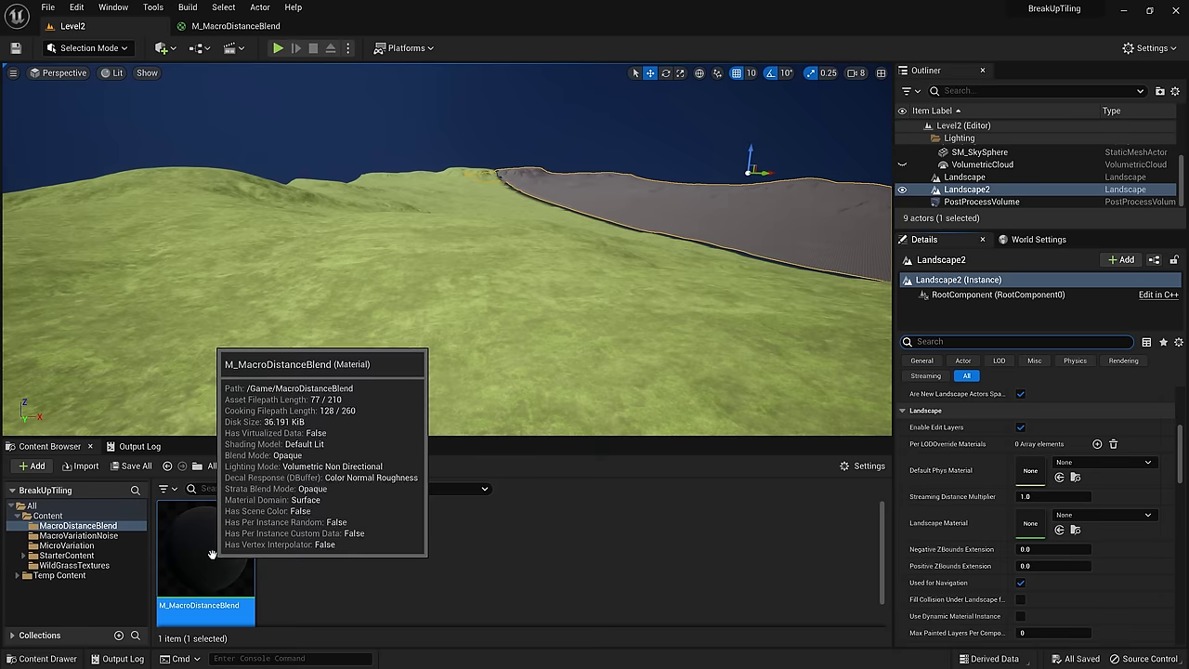
- Assign M_MacroDistanceBlend as the Landscape Material of Landscape2 and look over the gradient on the terrain
drag(204, 548, 1038, 520)
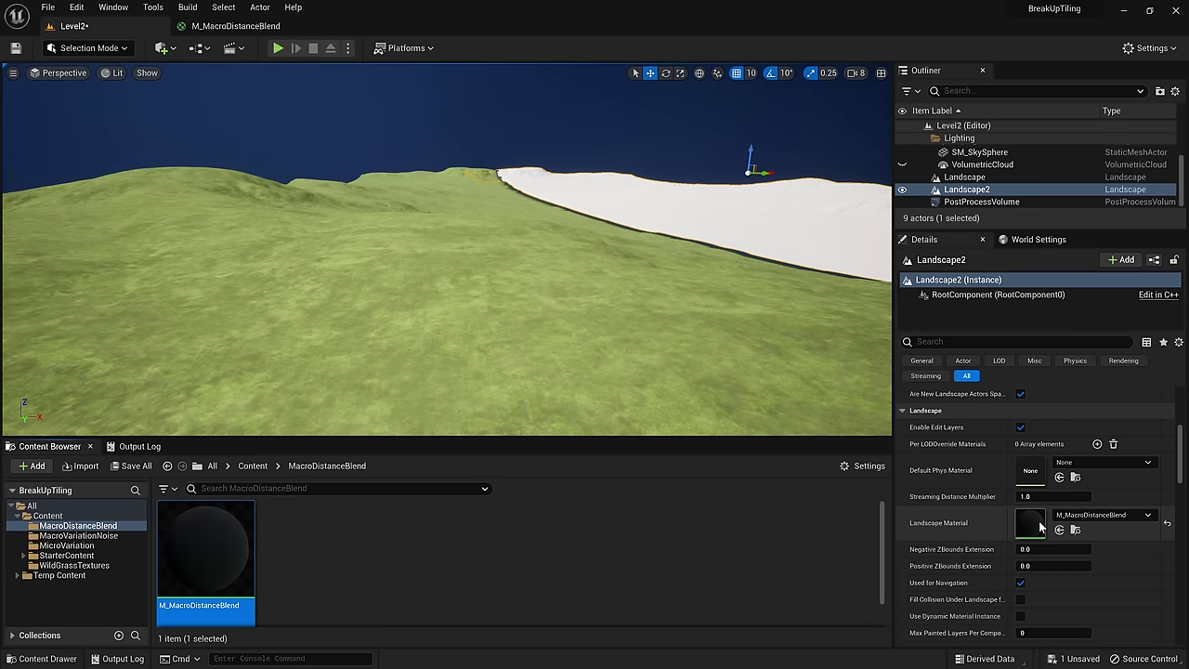
right_drag(657, 325, 615, 340)
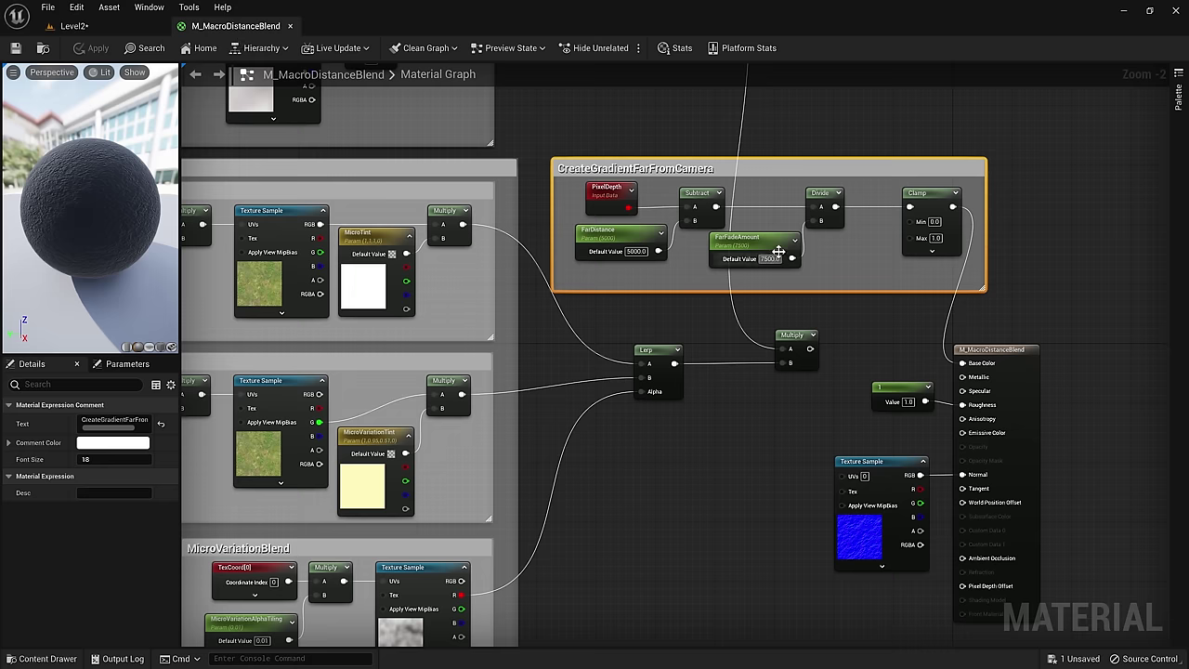
- Reconnect the Multiply to Base Color and move the CreateGradientFarFromCamera group back below the Far group
scroll(806, 349, down, 1)
drag(807, 349, 946, 363)
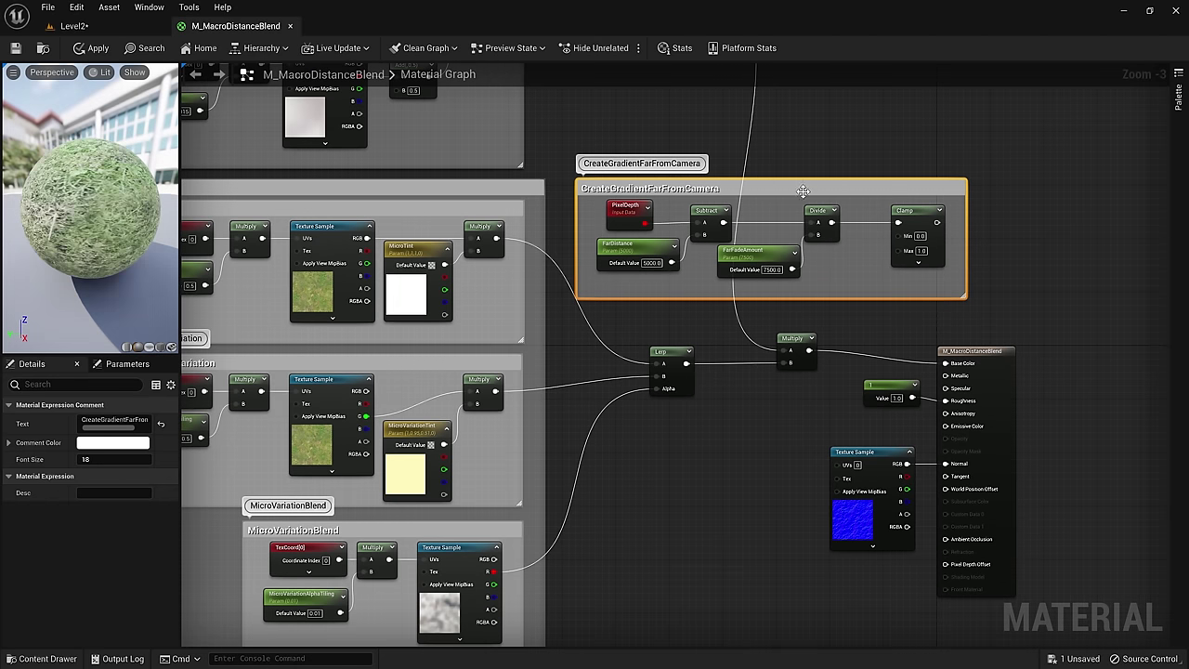
drag(804, 187, 779, 529)
right_drag(746, 483, 842, 122)
drag(826, 180, 870, 540)
scroll(861, 453, down, 3)
right_drag(861, 453, 877, 392)
drag(905, 423, 742, 547)
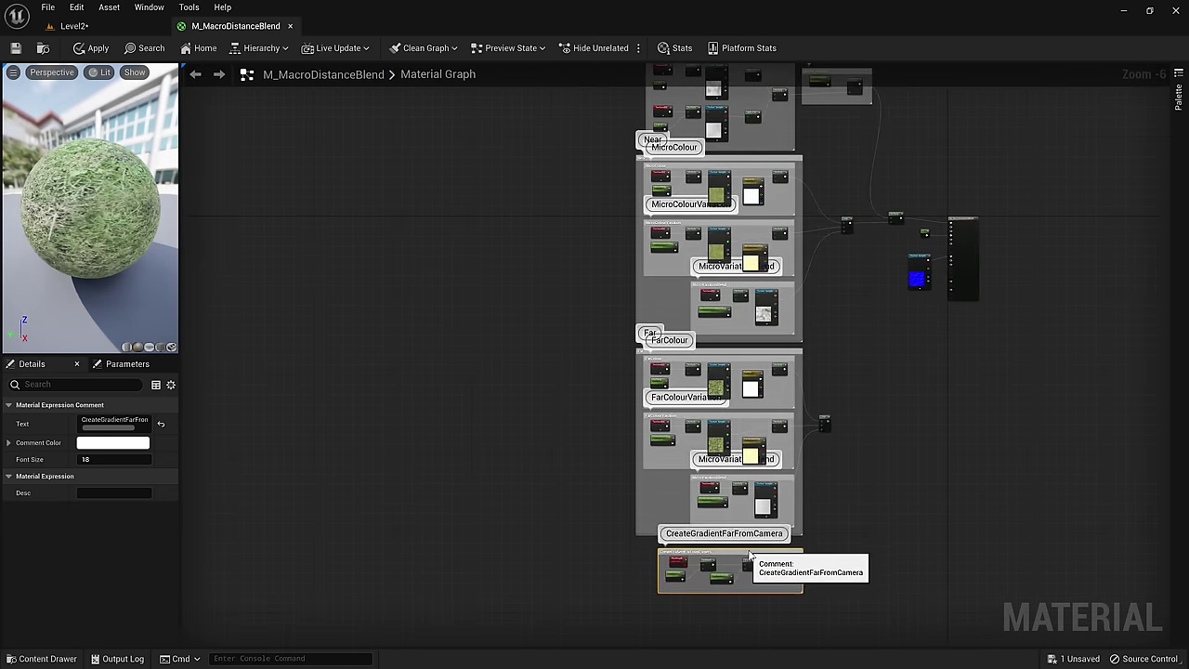
- Add a LinearInterpolate node beside the Near group's Lerp and connect that Lerp's output to its A input
right_drag(864, 359, 720, 431)
scroll(715, 360, up, 2)
right_click(733, 357)
text(linearint)
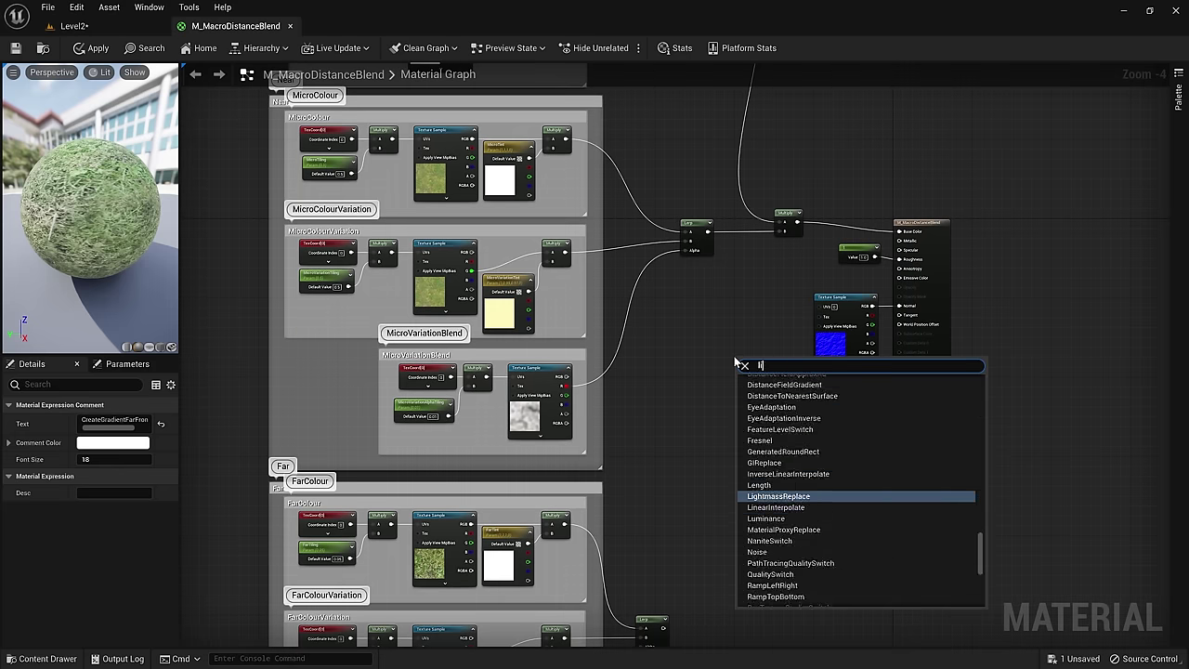
click(761, 403)
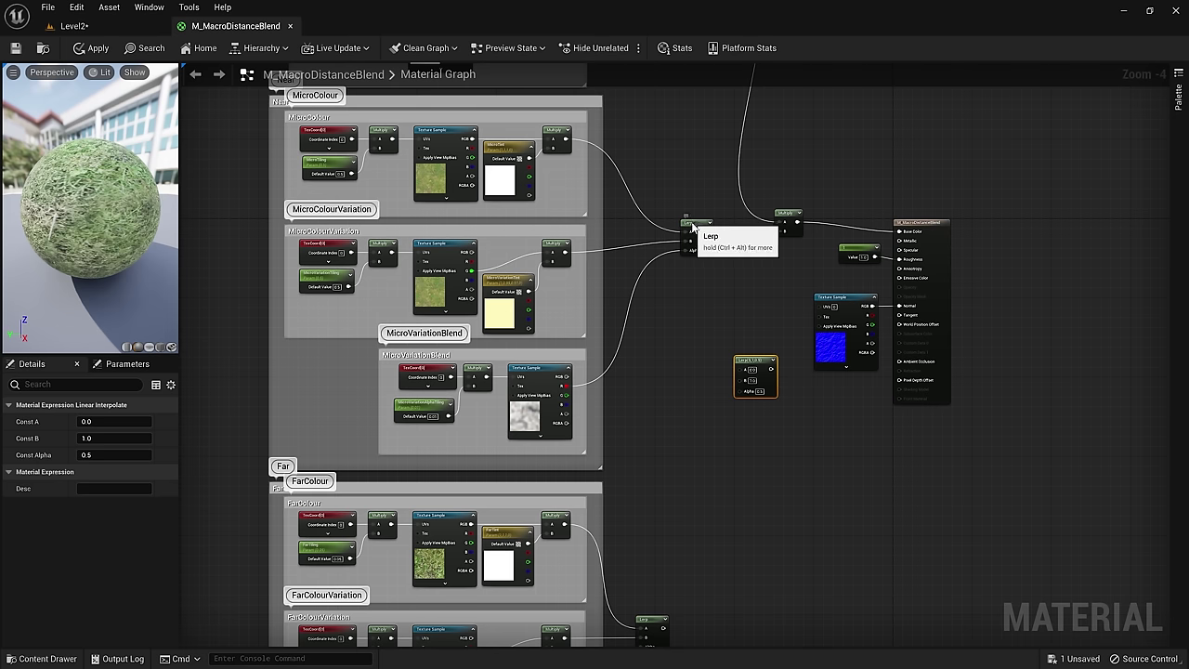
drag(693, 226, 712, 303)
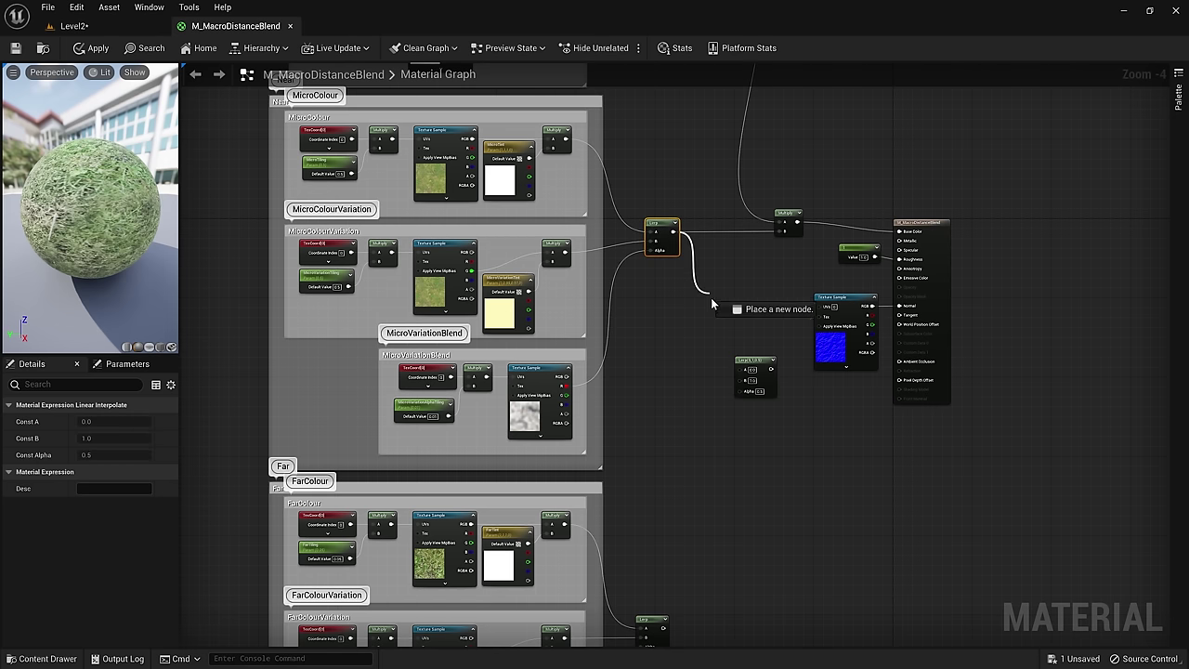
drag(753, 360, 733, 253)
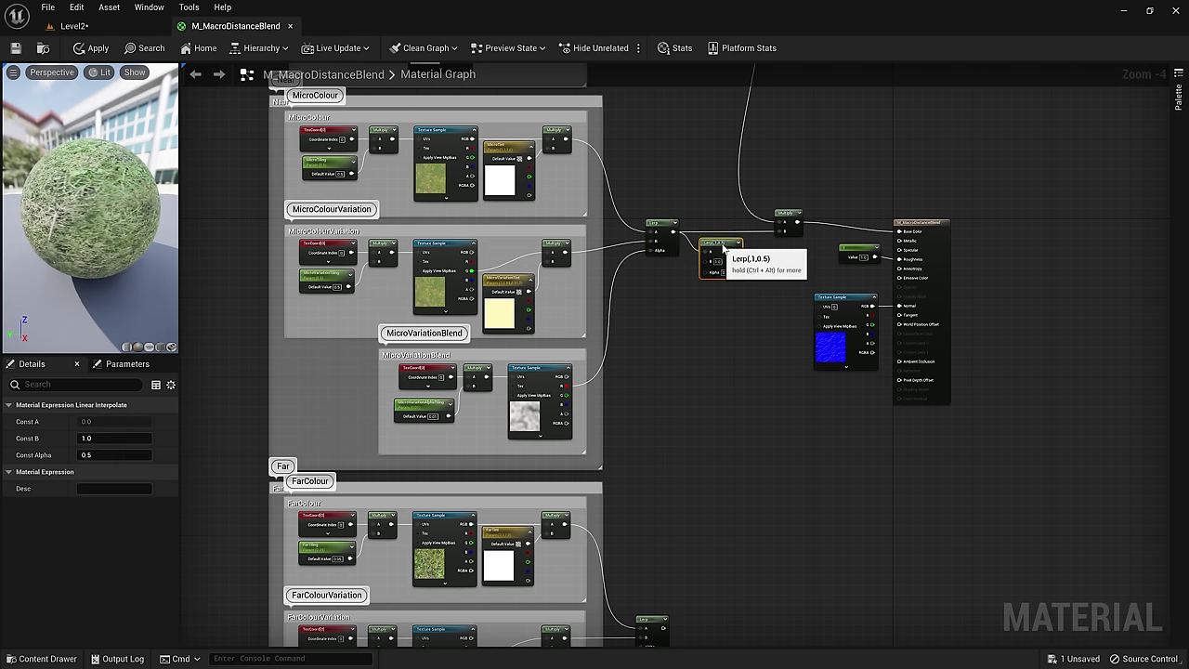
- Wire the Far Lerp into the new Lerp's B, the gradient's Clamp into its Alpha, and its output into the Multiply's B input
scroll(696, 507, down, 2)
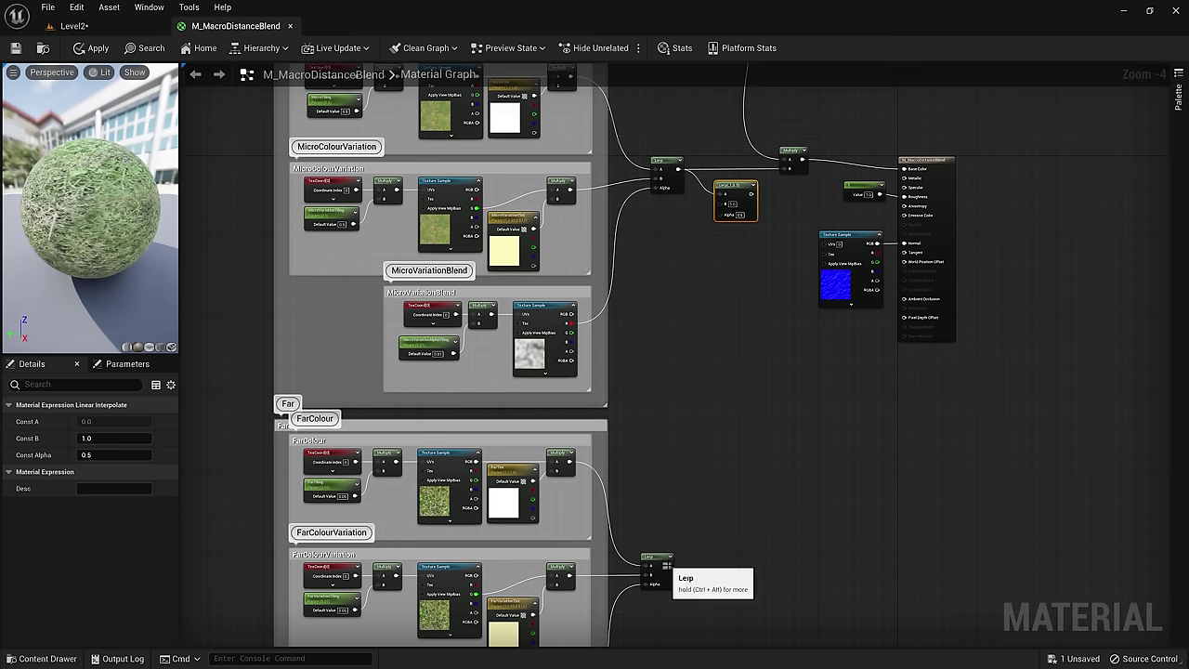
drag(669, 562, 719, 205)
right_drag(713, 374, 695, 112)
drag(566, 585, 701, 332)
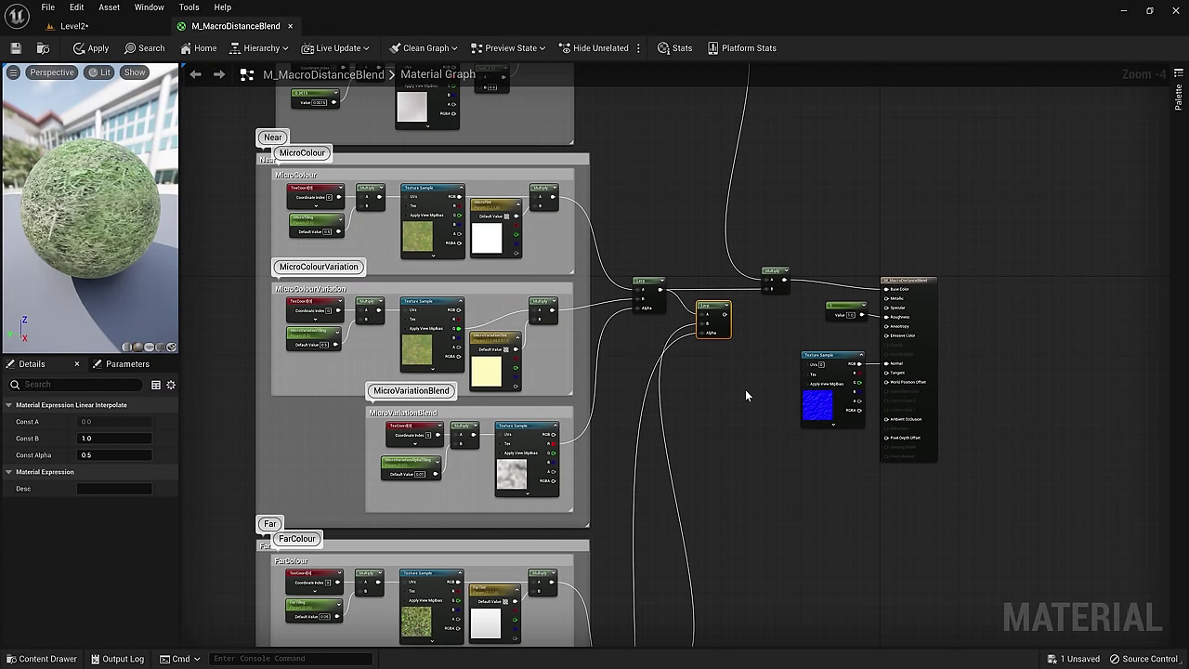
drag(725, 314, 724, 286)
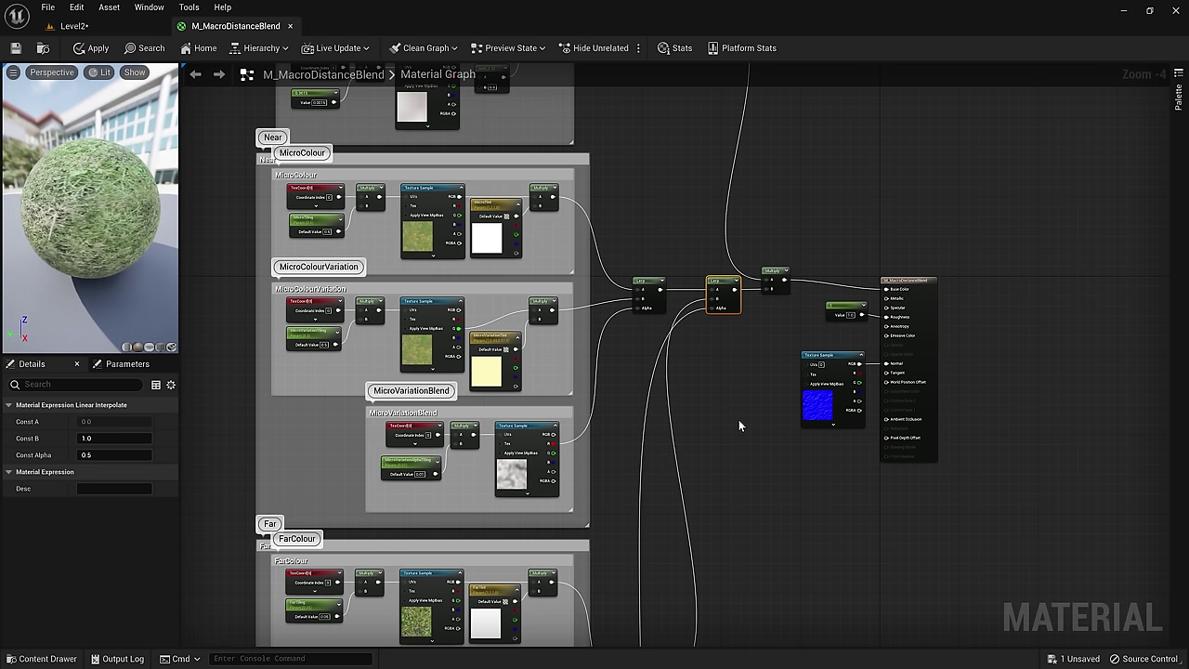
- Create a material instance of M_MacroDistanceBlend named M_Inst_MacroDistanceBlend and assign it as the Landscape Material of Landscape2
right_drag(711, 469, 776, 363)
scroll(778, 366, down, 2)
right_drag(793, 433, 714, 408)
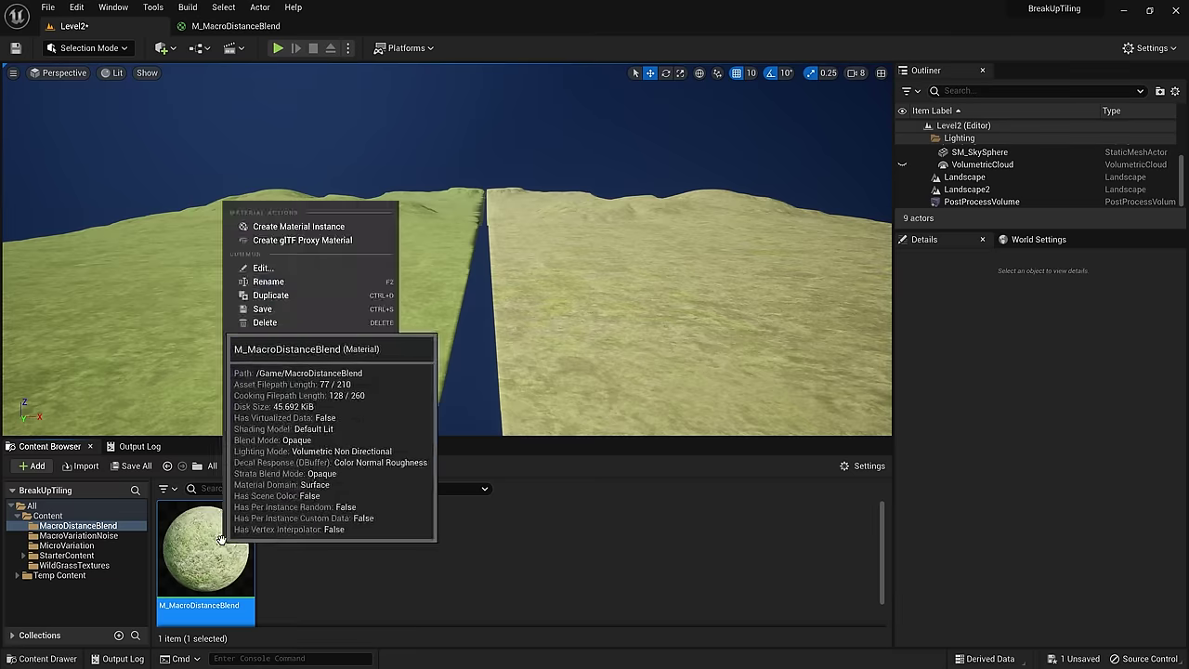
click(292, 223)
key(Return)
click(561, 349)
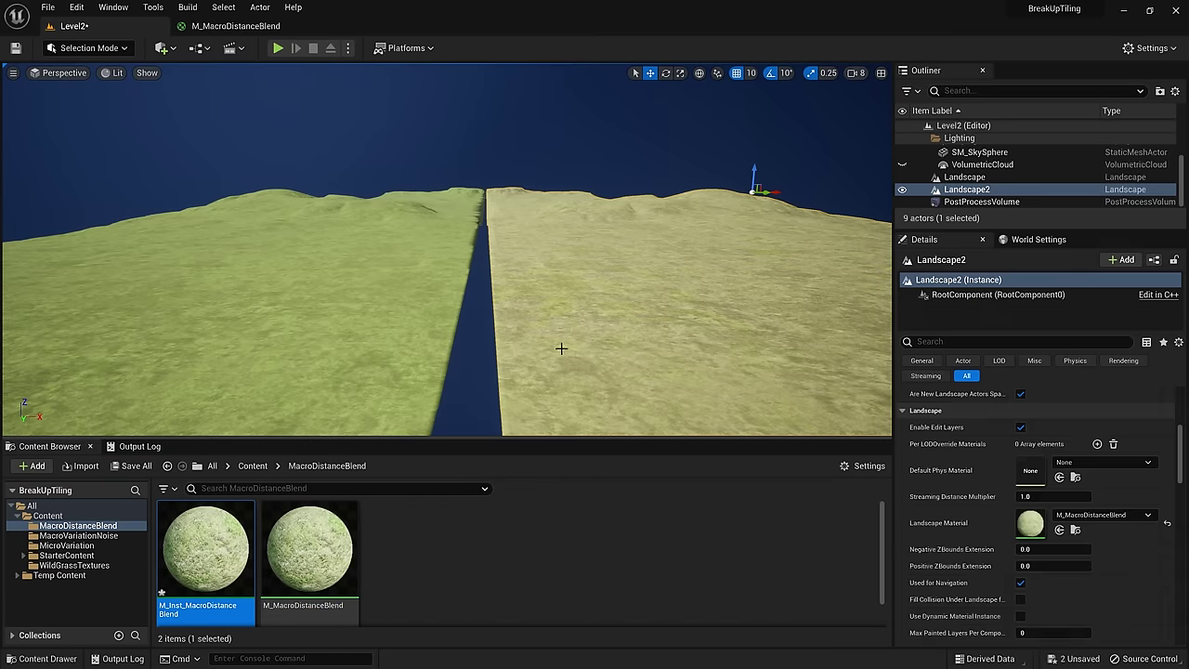
drag(205, 548, 1033, 522)
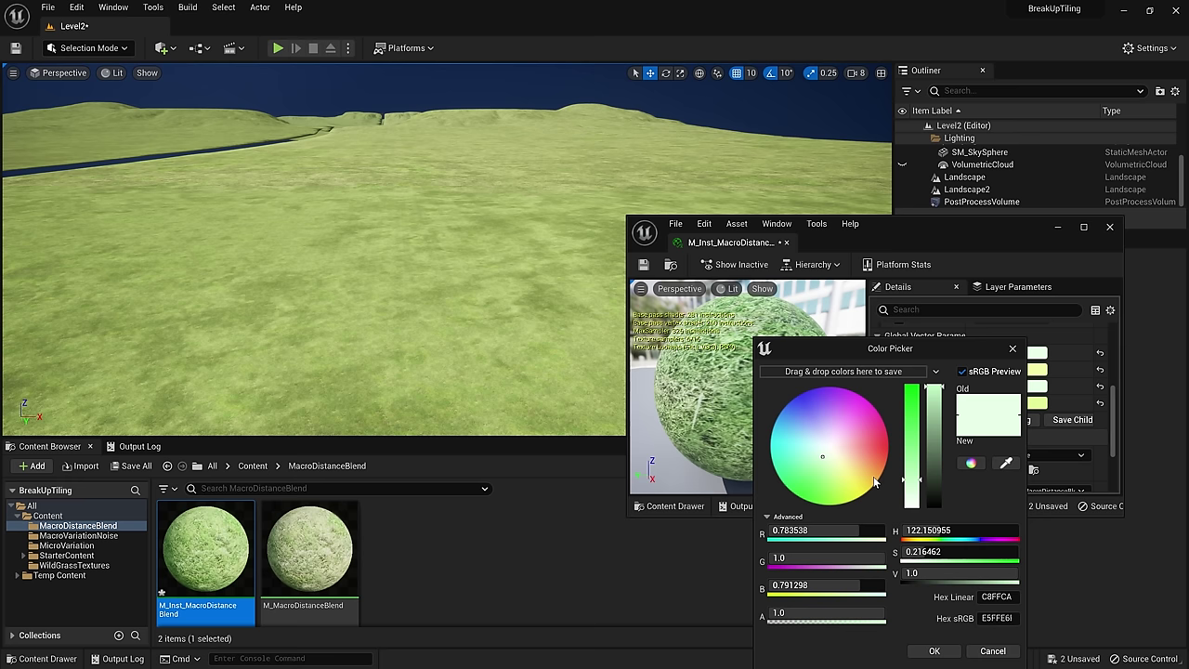
- Accept the pale green tint E5FFE6 in the material instance and set FarVariationTint to yellow-green DFFF95
click(937, 653)
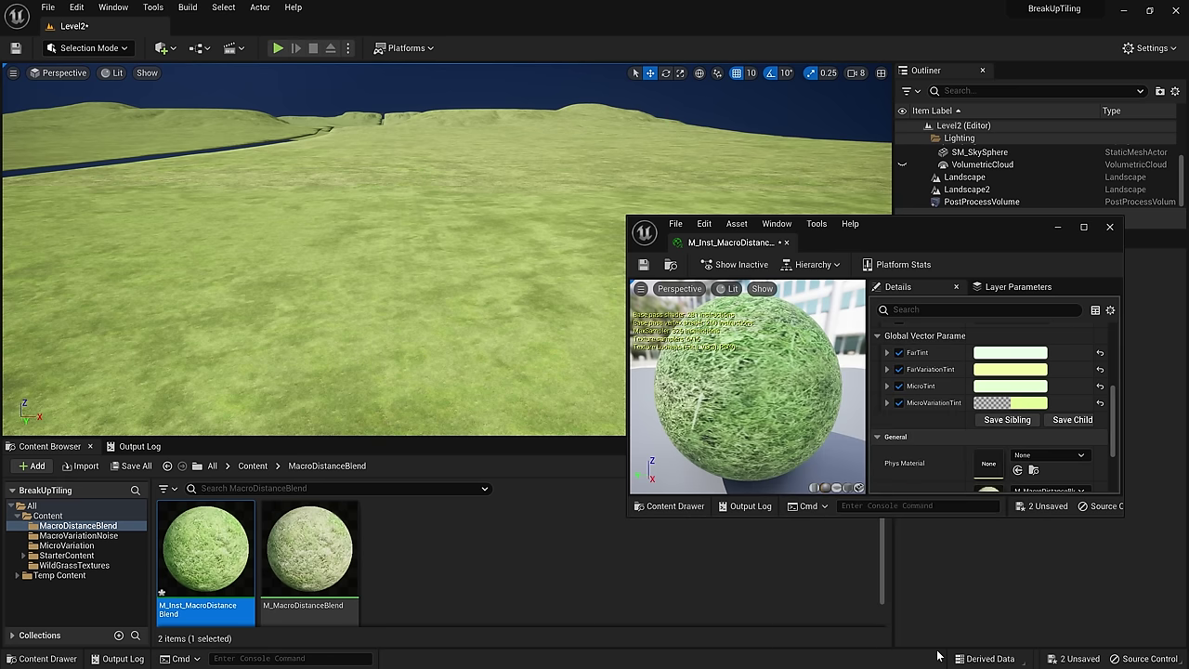
click(1010, 369)
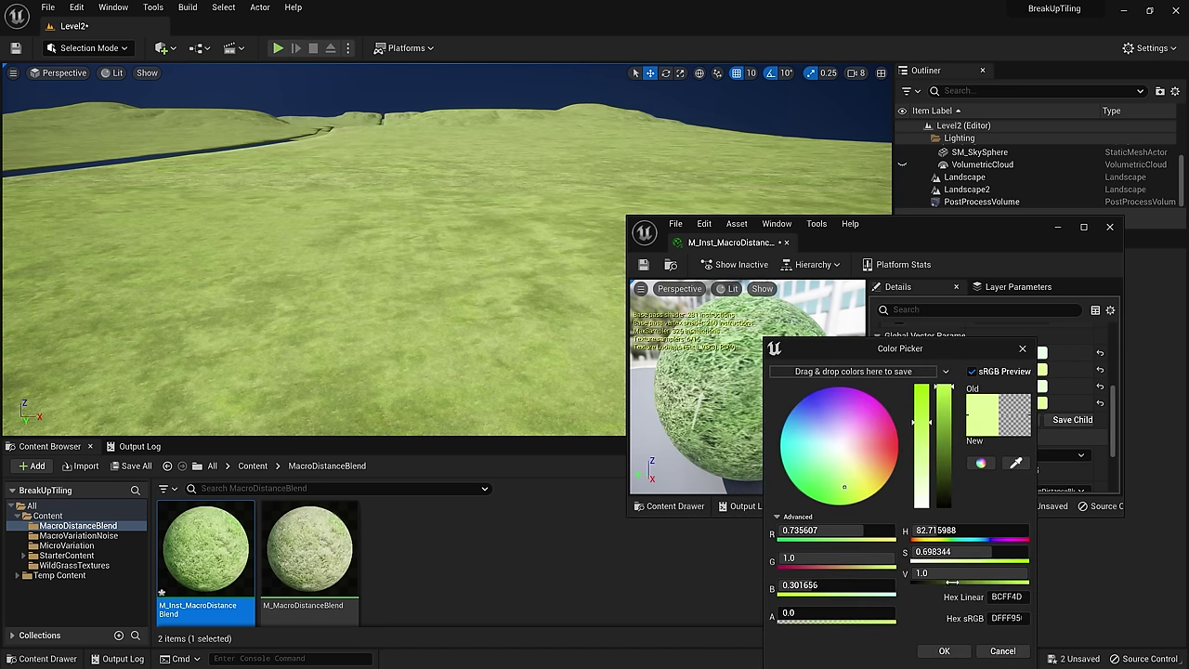
click(943, 650)
- Set the instance's FarTiling and FarVariationTiling to 0.01 and FarDistance to 10000, and enter a new FarFadeAmount
scroll(984, 390, up, 5)
click(998, 401)
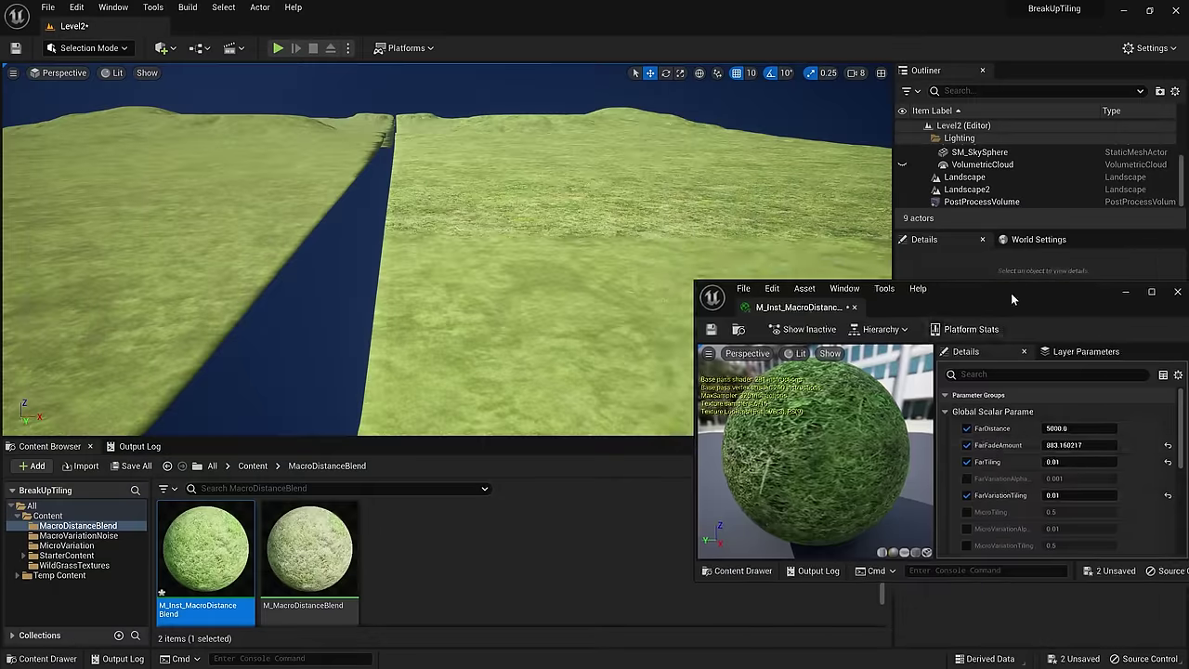
drag(1011, 293, 970, 272)
click(1031, 408)
text(10000)
key(Tab)
text(2)
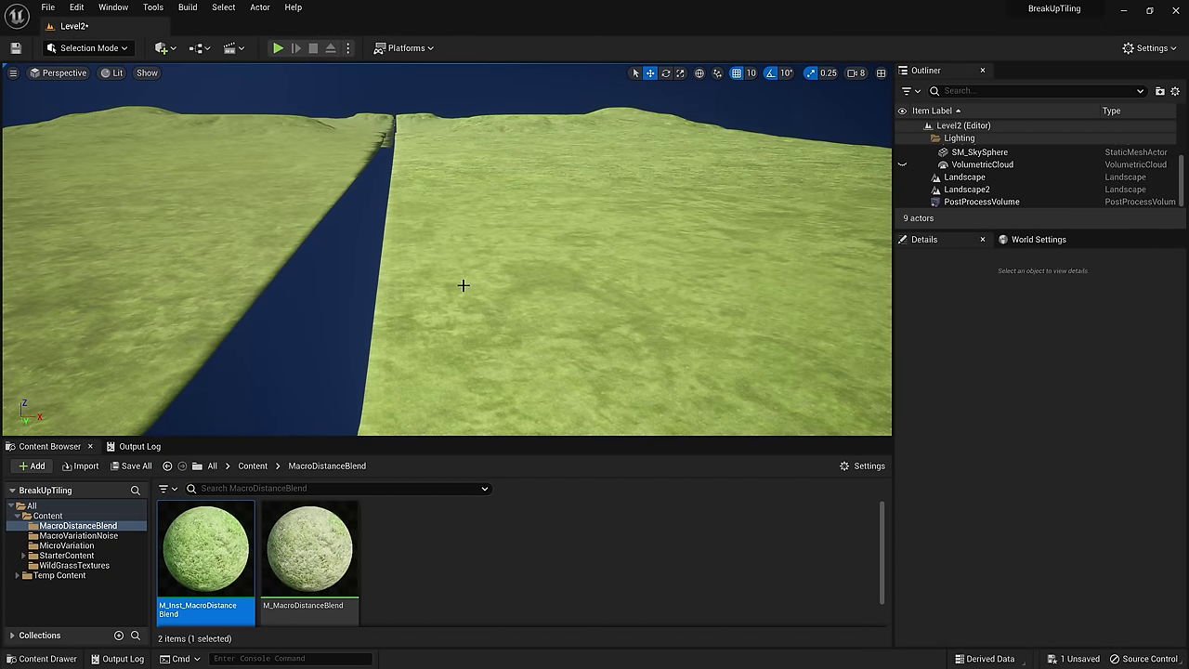
- Compare the tiling and the near-to-far blend on the two landscapes from several camera distances
right_drag(461, 285, 395, 284)
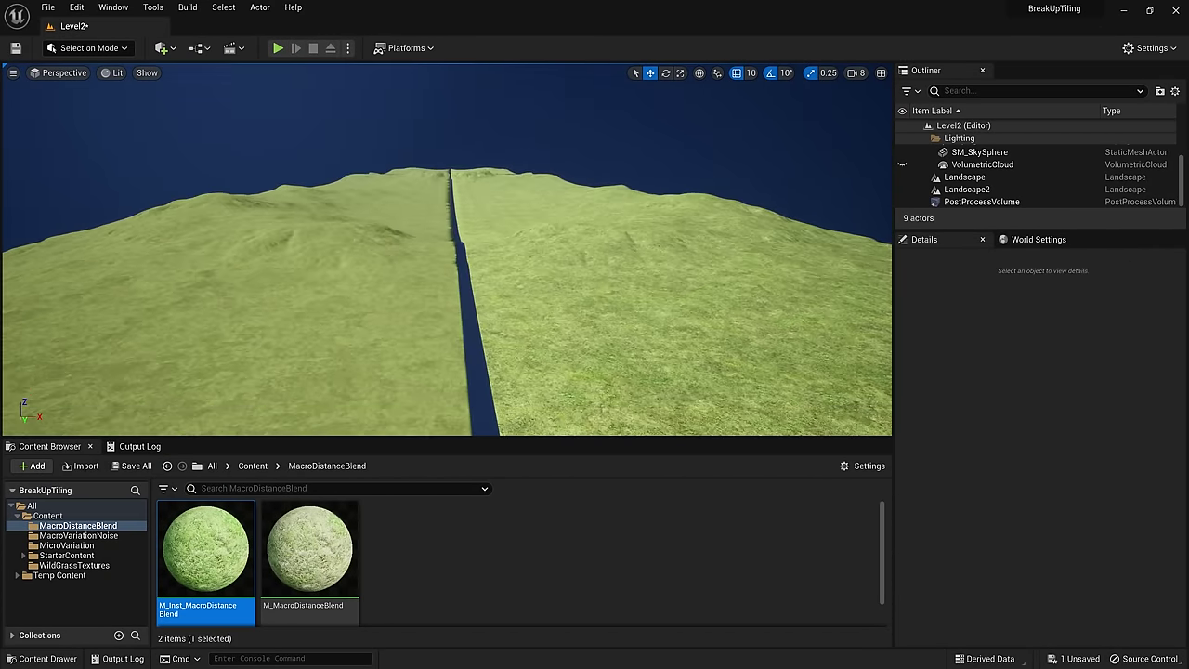
right_drag(394, 284, 404, 284)
key(s)
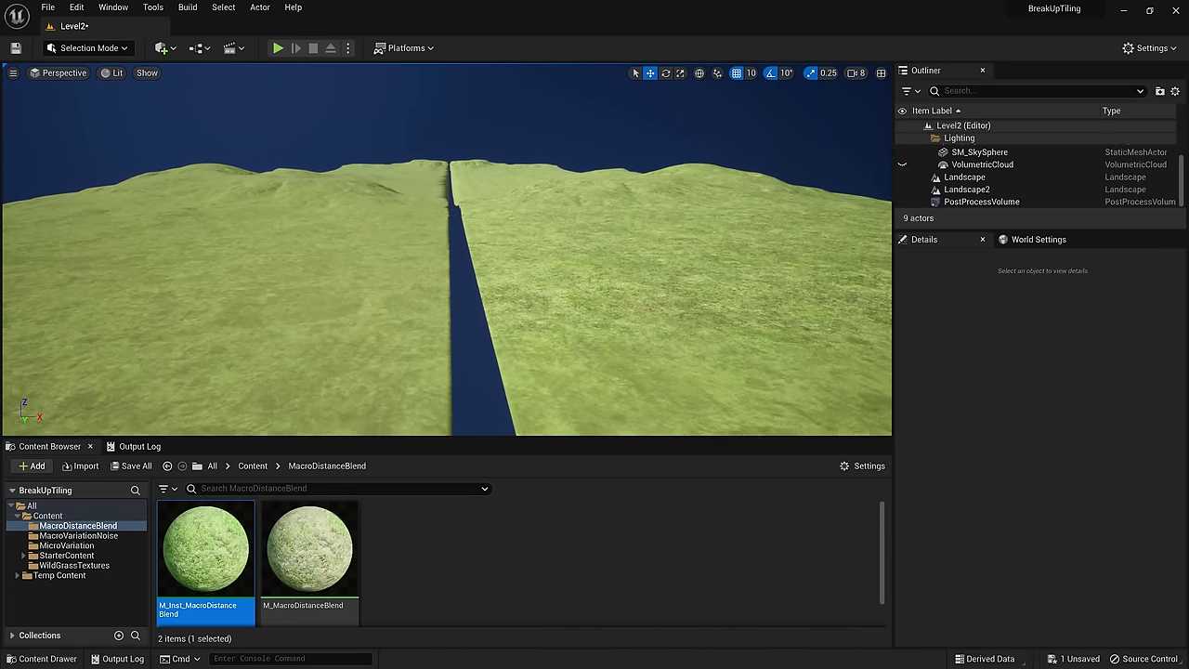
key(w)
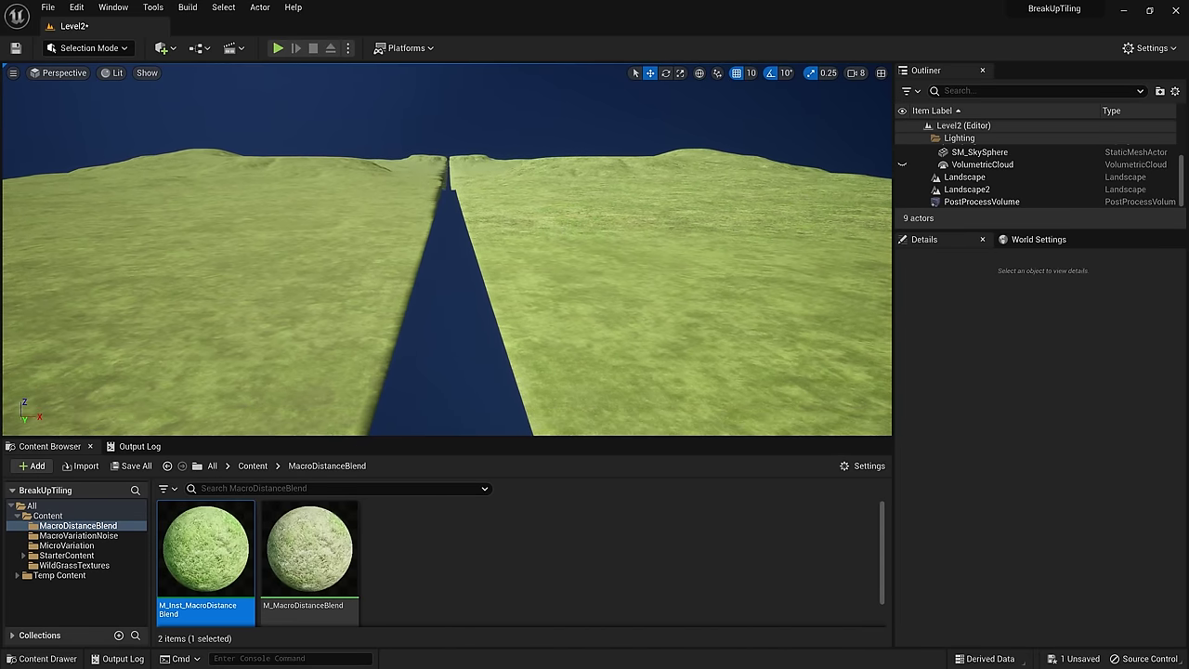
right_drag(417, 284, 428, 285)
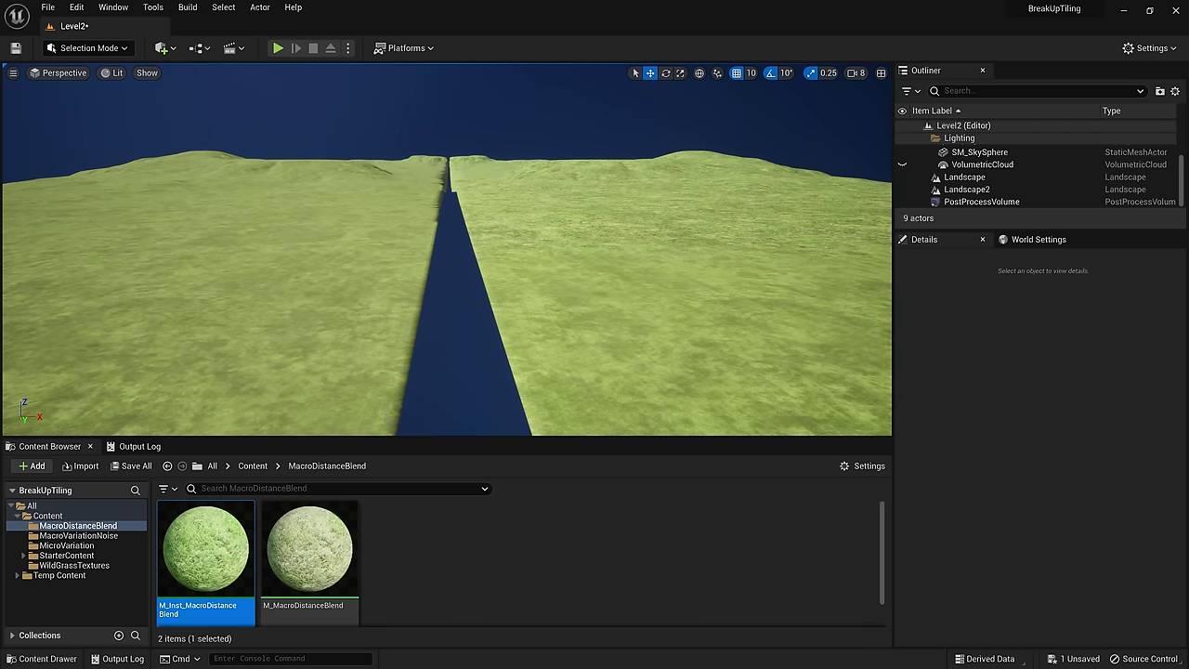